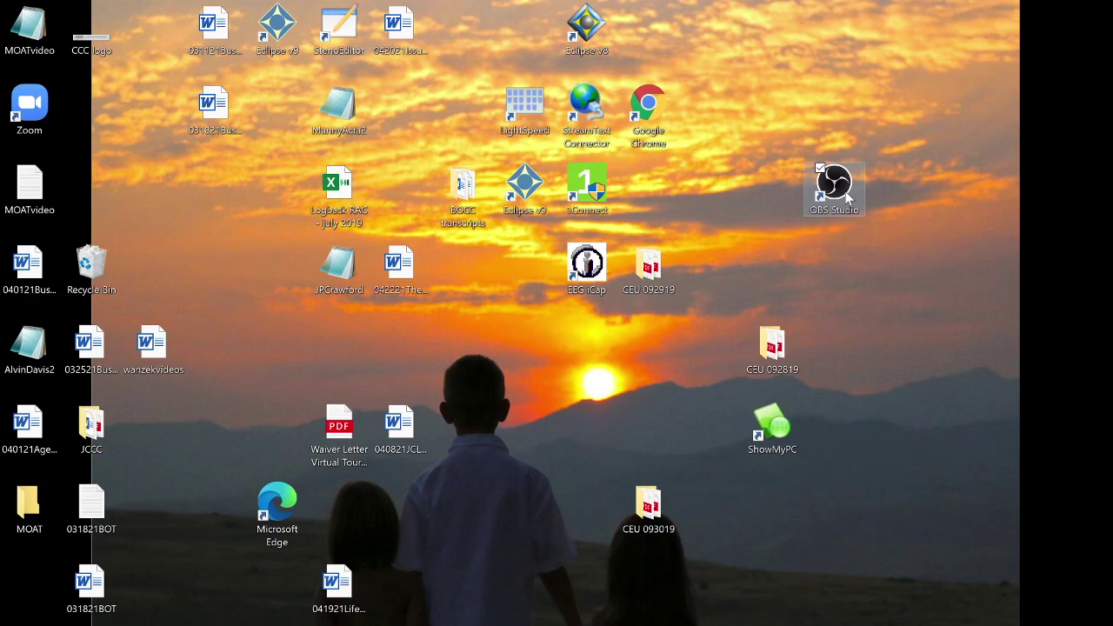
Step: Search the web for aegisub, examine the AegiSub 3.2.1 for Windows download page on Uptodown, and close the browser
double_click(649, 133)
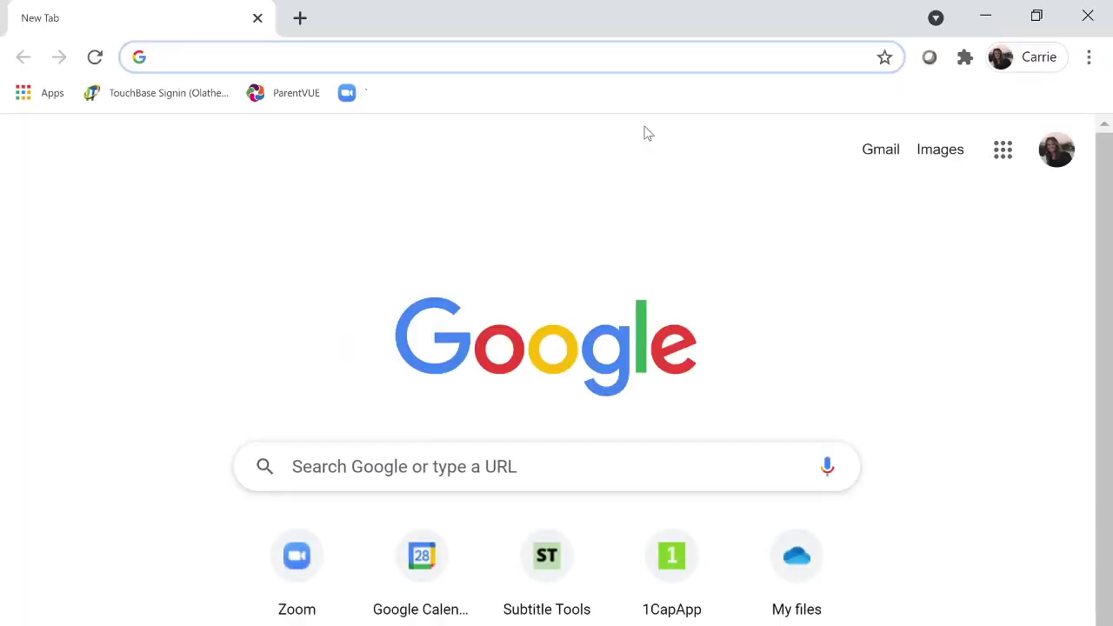
type("aegisub")
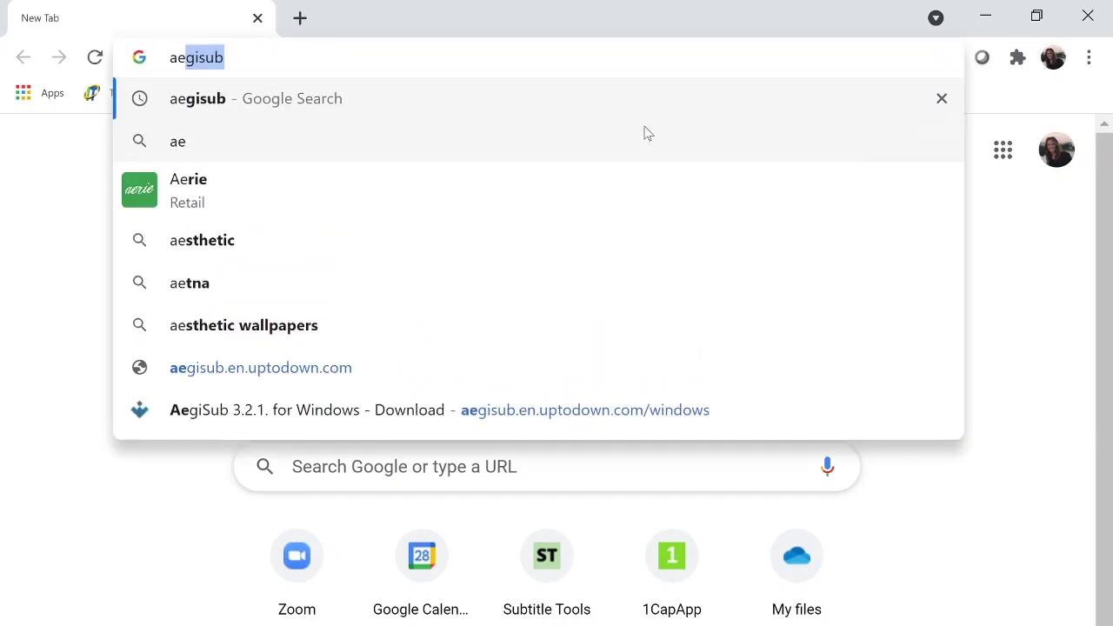
key("Return")
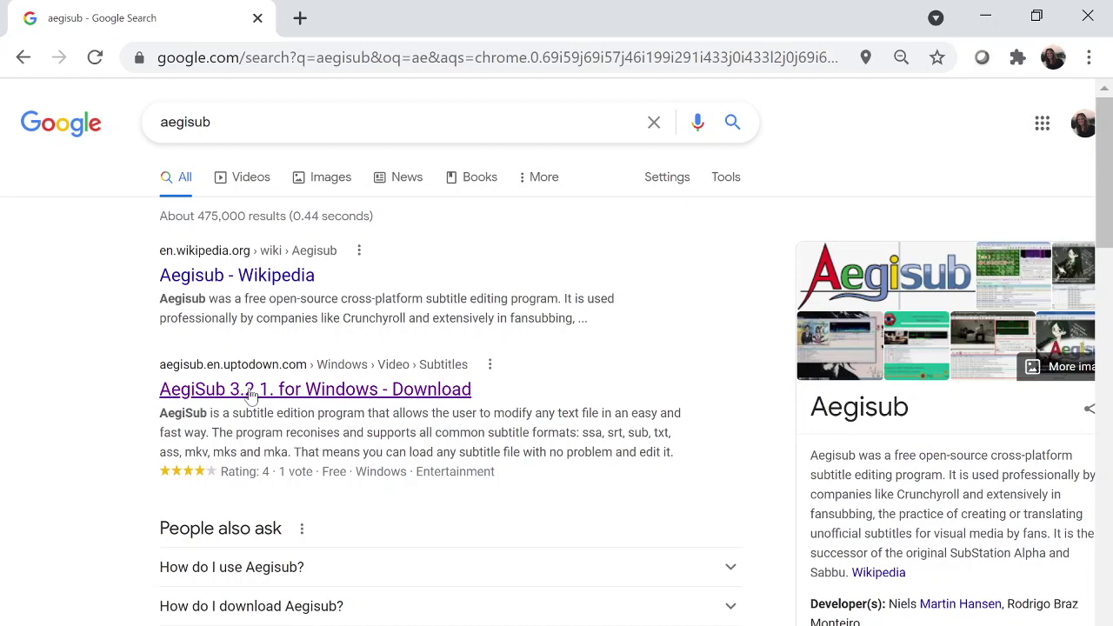
left_click(251, 392)
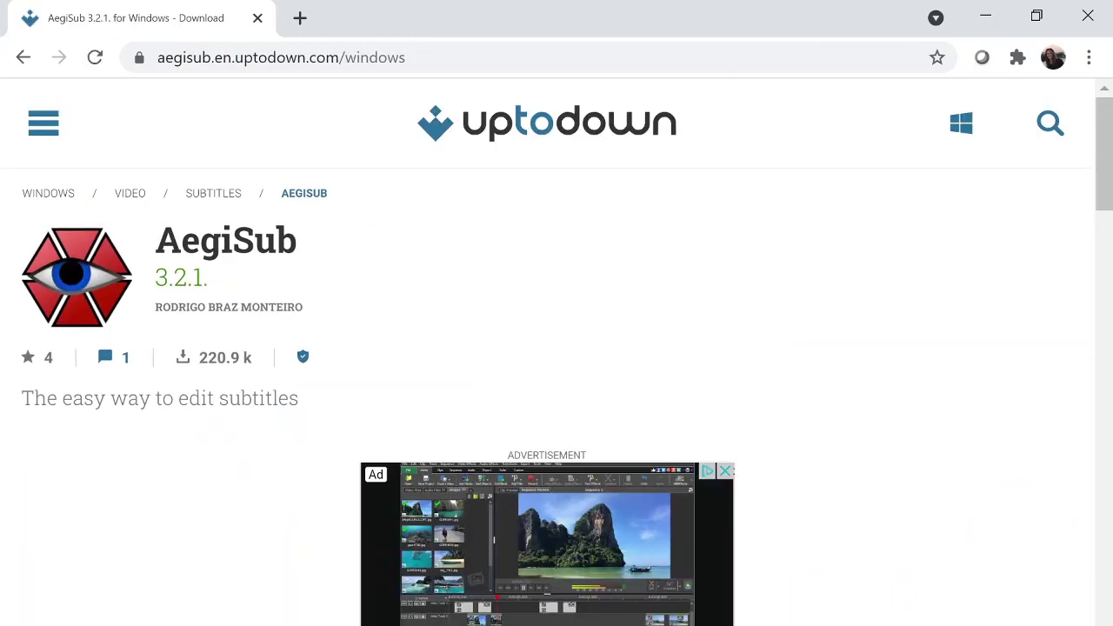
scroll(250, 396, "down", 3)
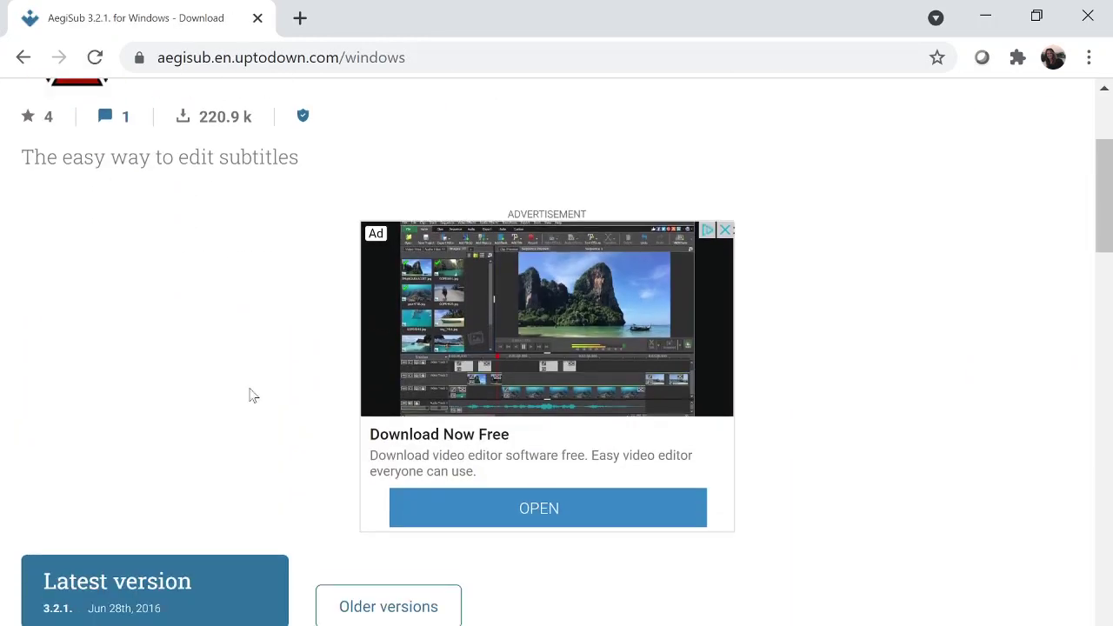
scroll(251, 396, "down", 2)
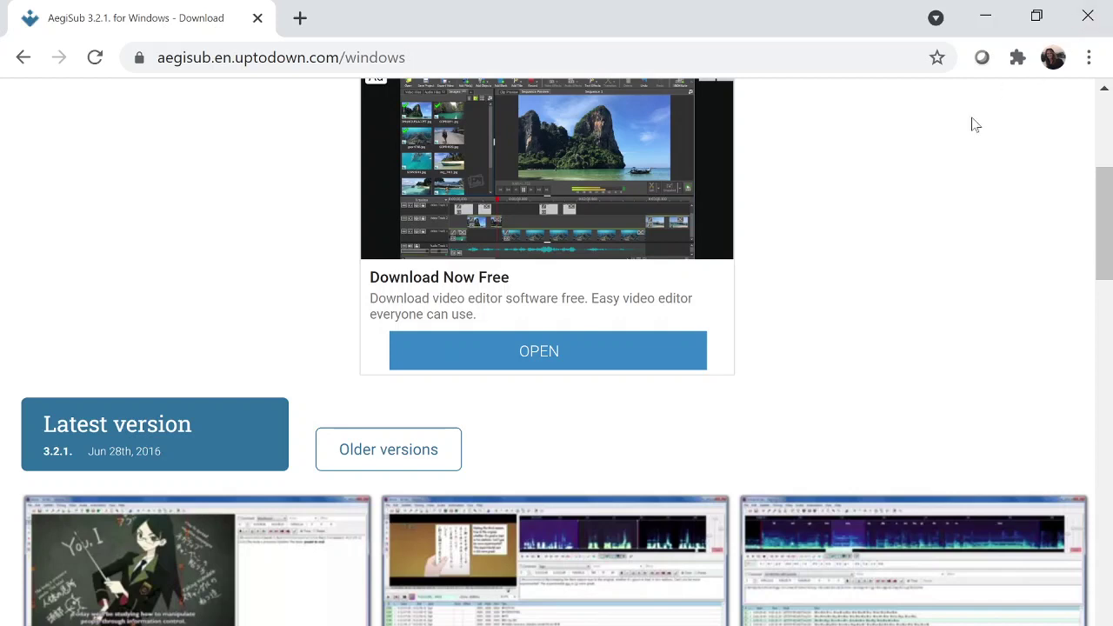
left_click(1090, 16)
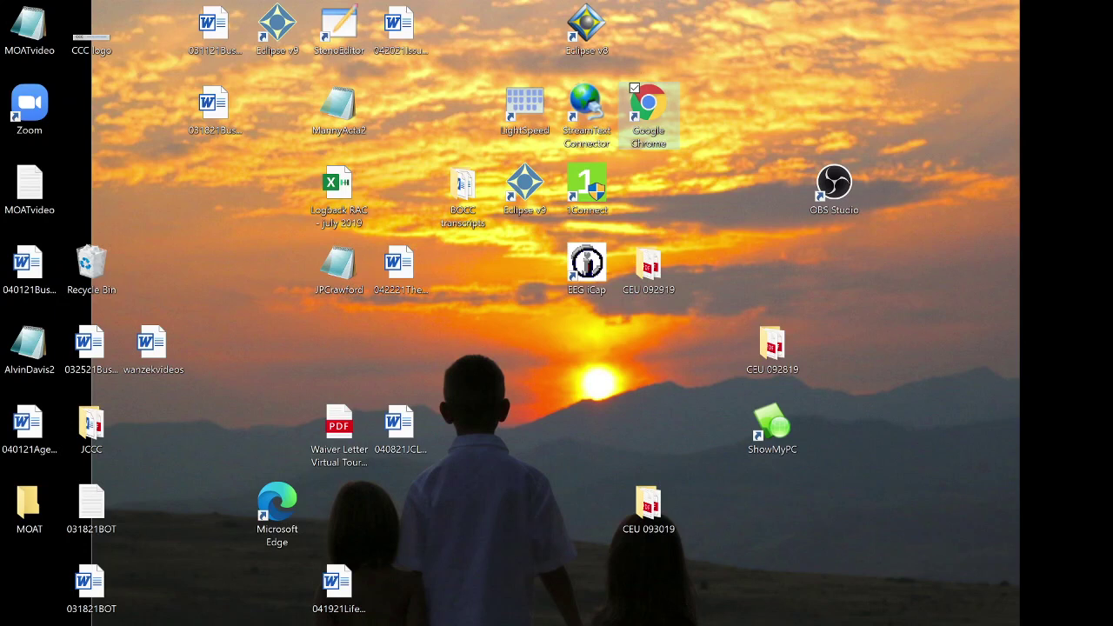
Step: Open the Demonstration Program MP4 file from the desktop's MOAT folder with Aegisub
key("super+e")
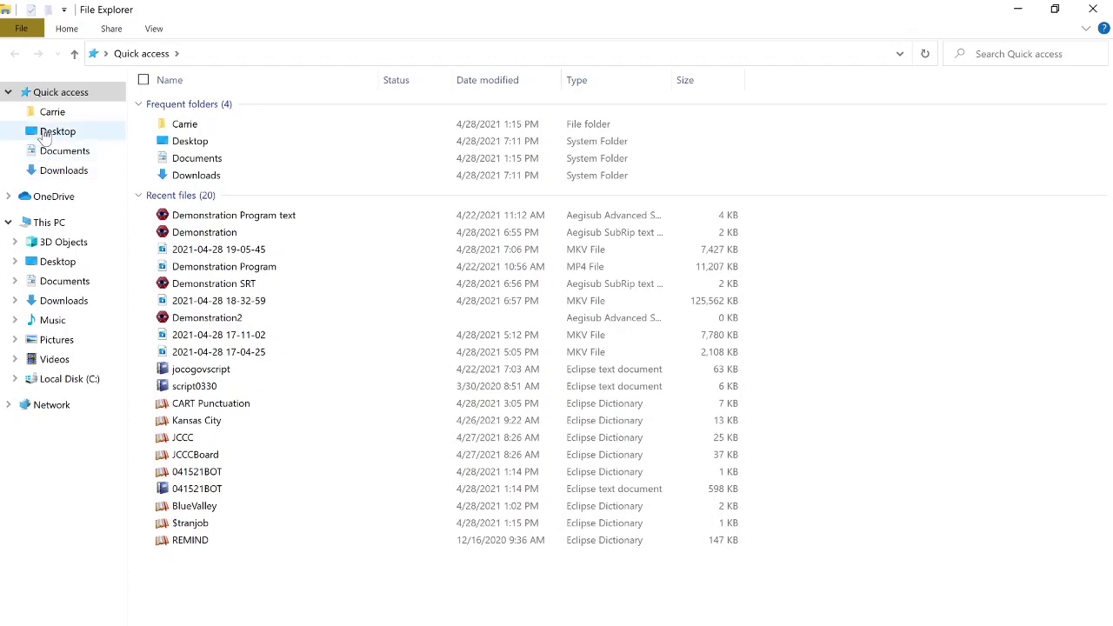
left_click(45, 135)
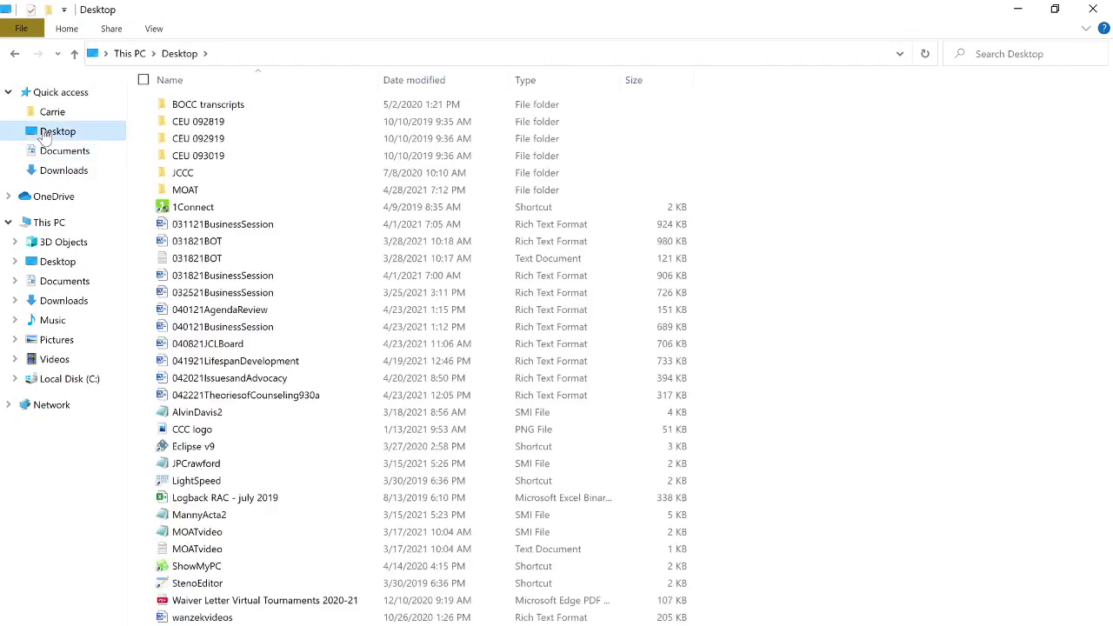
double_click(186, 190)
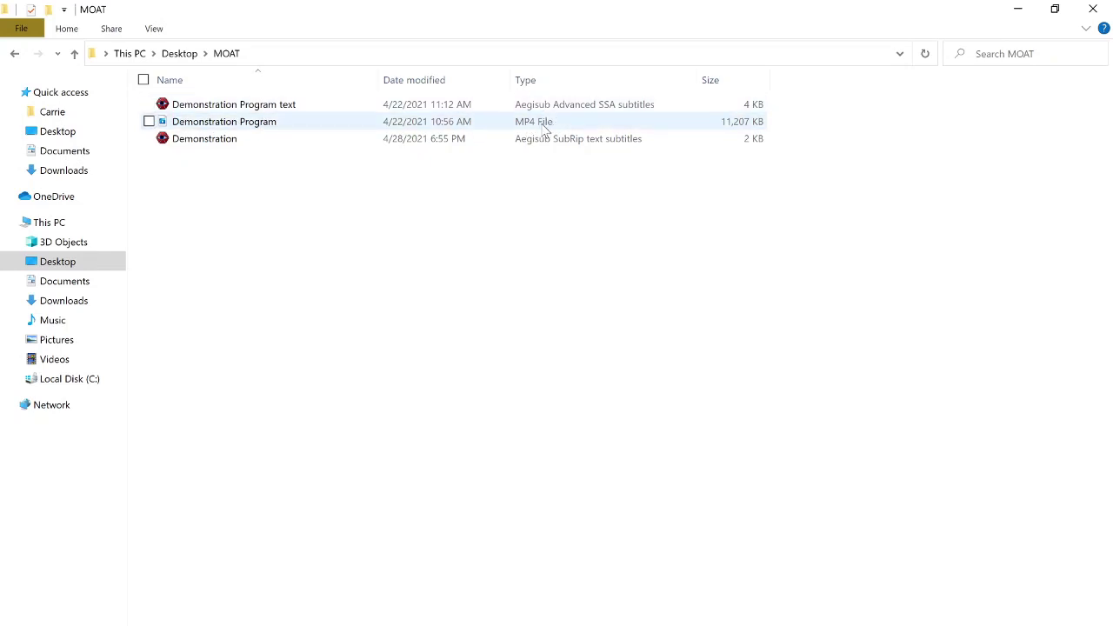
double_click(203, 123)
right_click(204, 122)
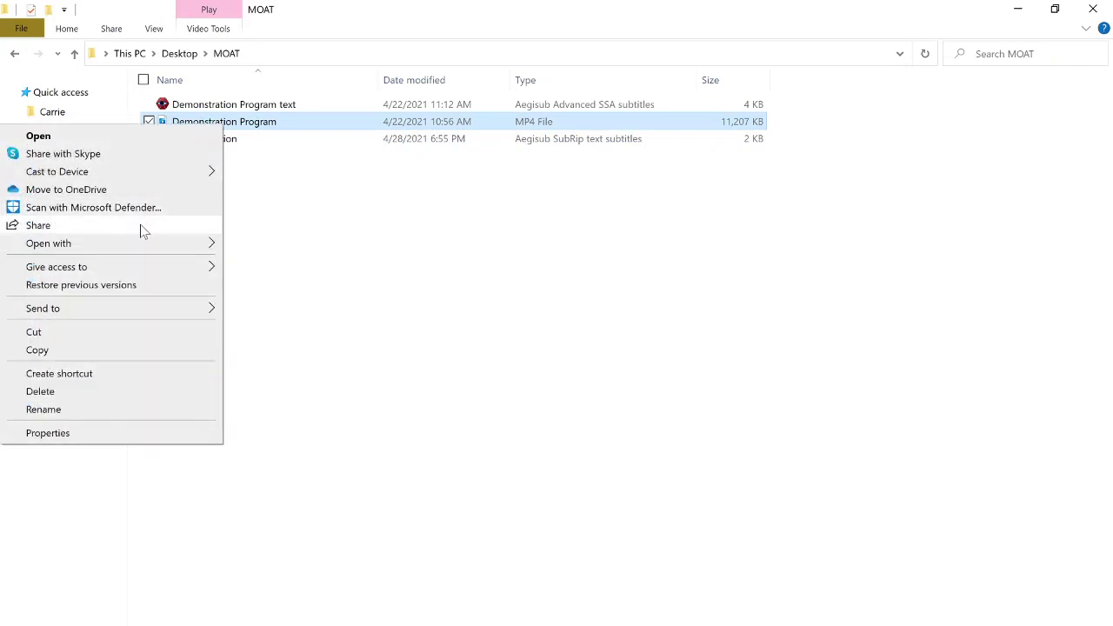
mouse_move(132, 248)
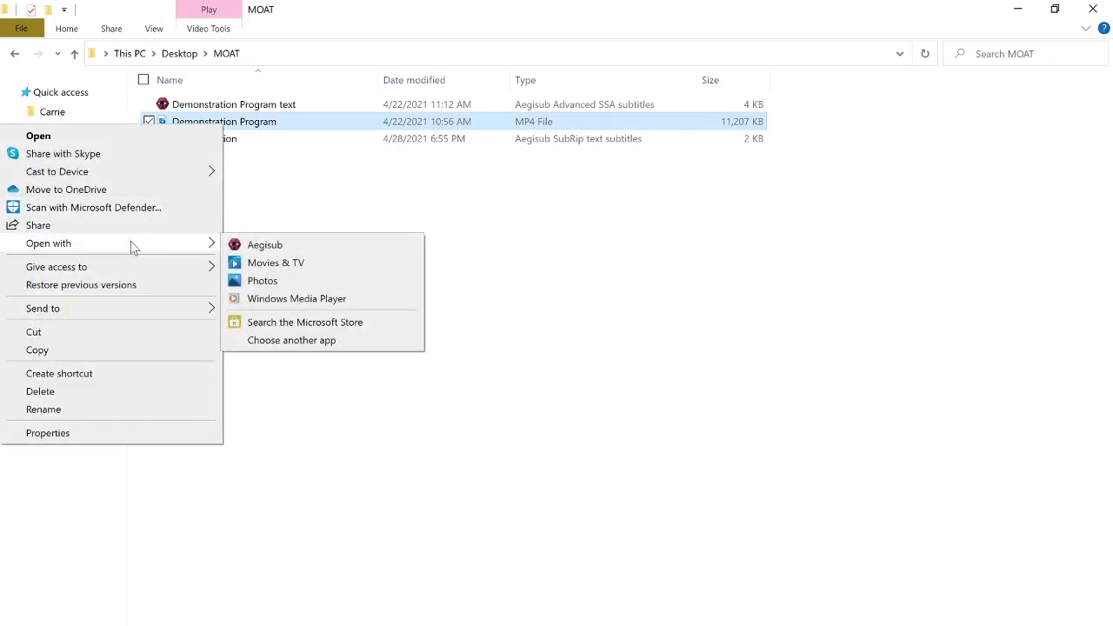
left_click(253, 249)
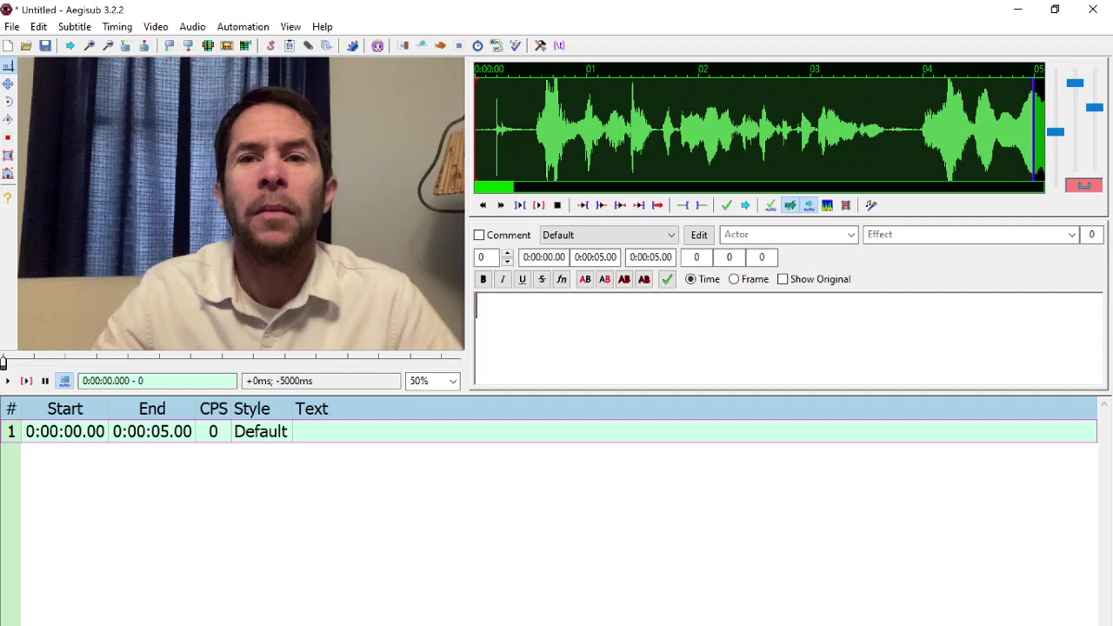
Step: Enter the placeholder text "alksdjfalsdkjfa;lsdjfalsdjkf" in the first subtitle line and set the video zoom to 62.5%
type("alksdjfalsdkjfa;lsdjfalsdjkf")
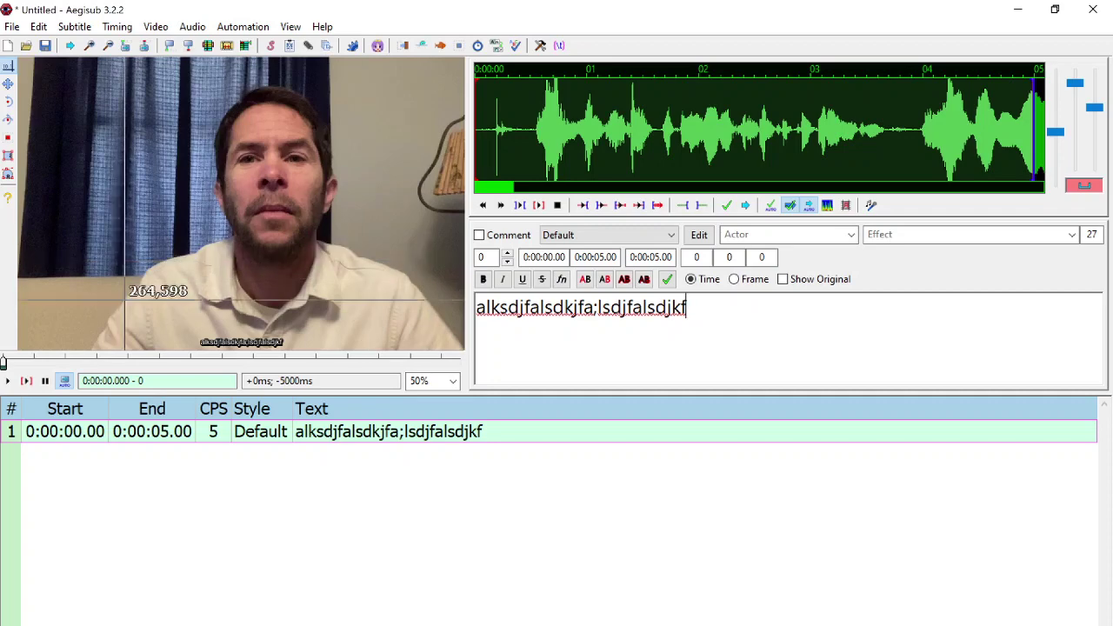
left_click(89, 46)
left_click(90, 46)
left_click(90, 46)
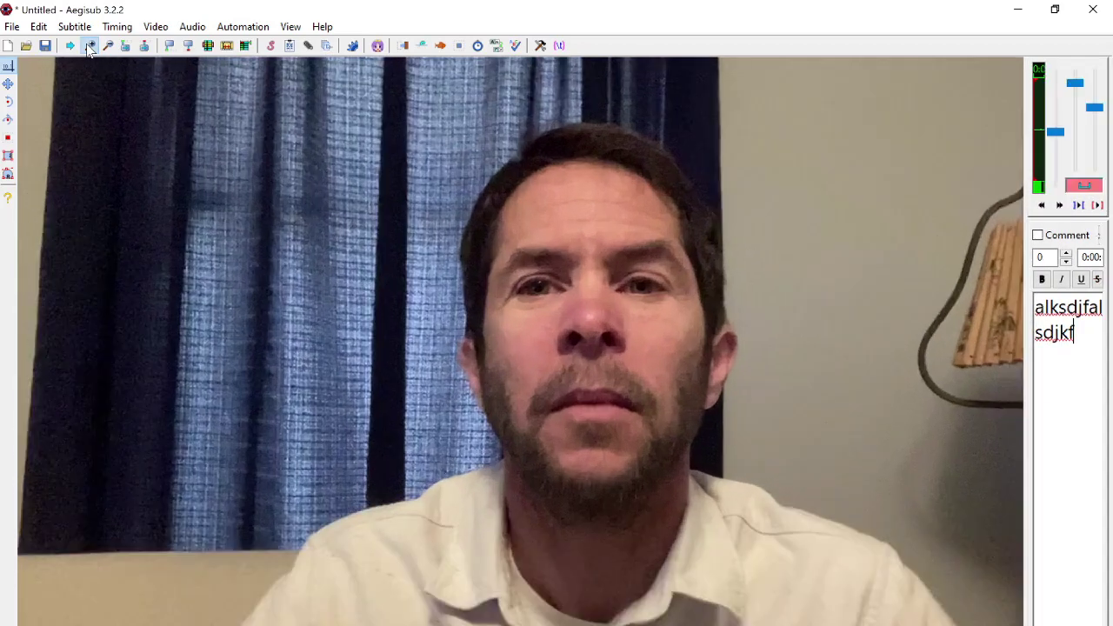
left_click(90, 46)
left_click(109, 47)
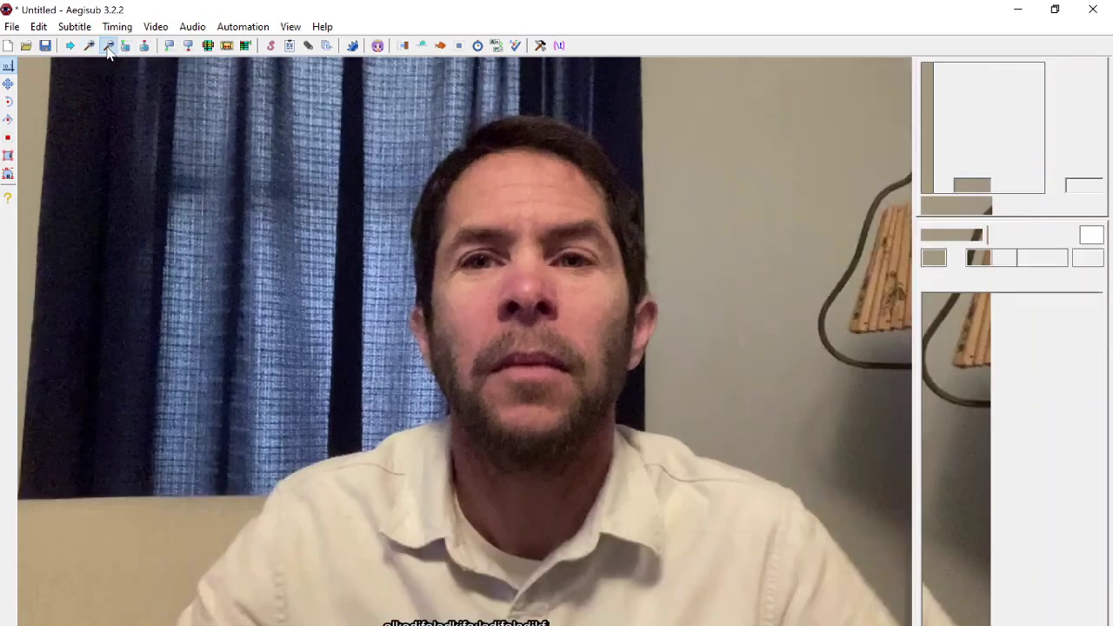
left_click(109, 47)
left_click(109, 47)
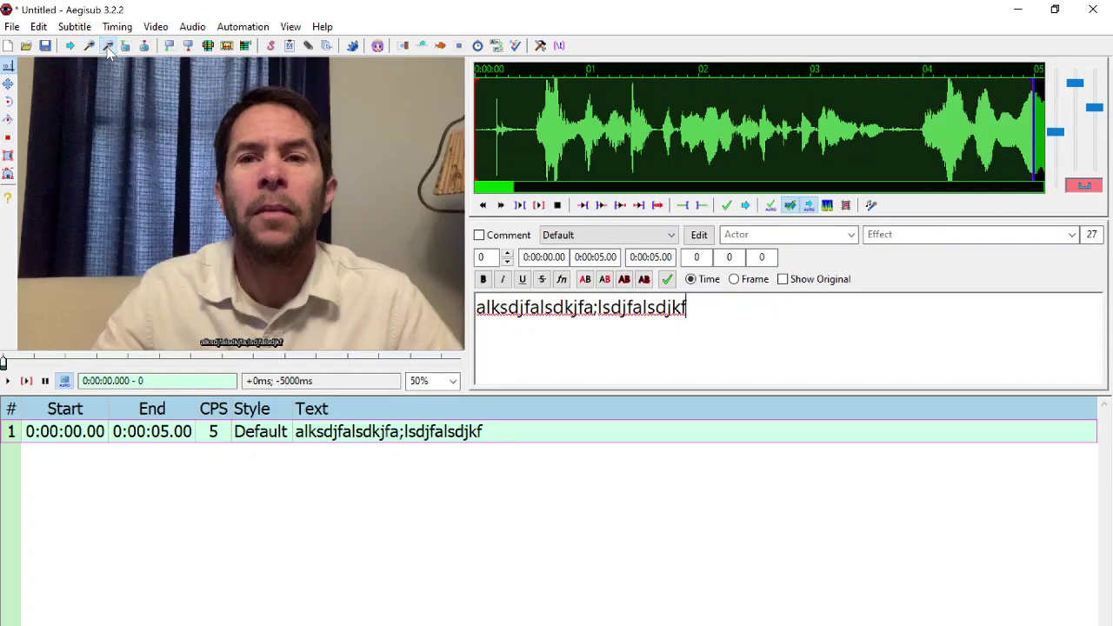
left_click(108, 46)
left_click(90, 46)
left_click(90, 46)
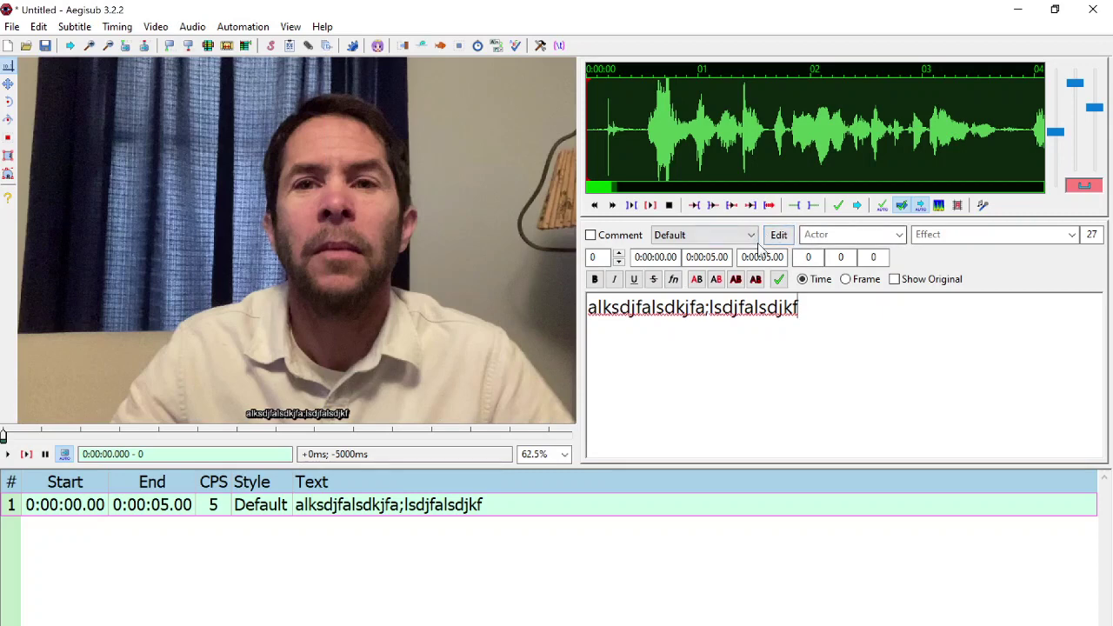
Step: Preview the Default subtitle style at font size 40, and settle on size 45
left_click(778, 235)
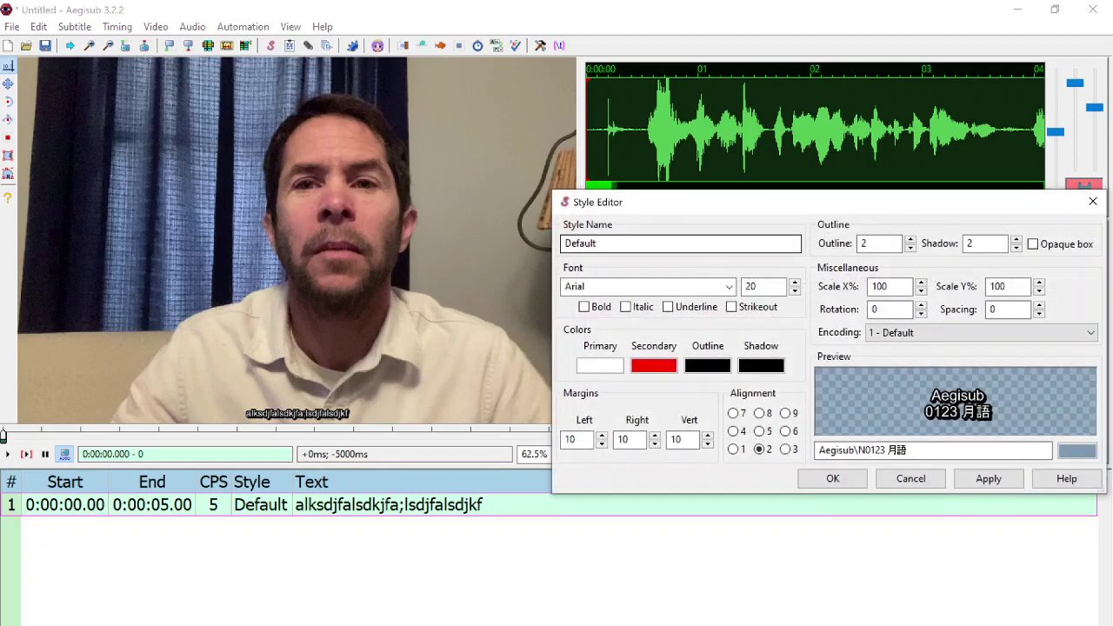
double_click(754, 286)
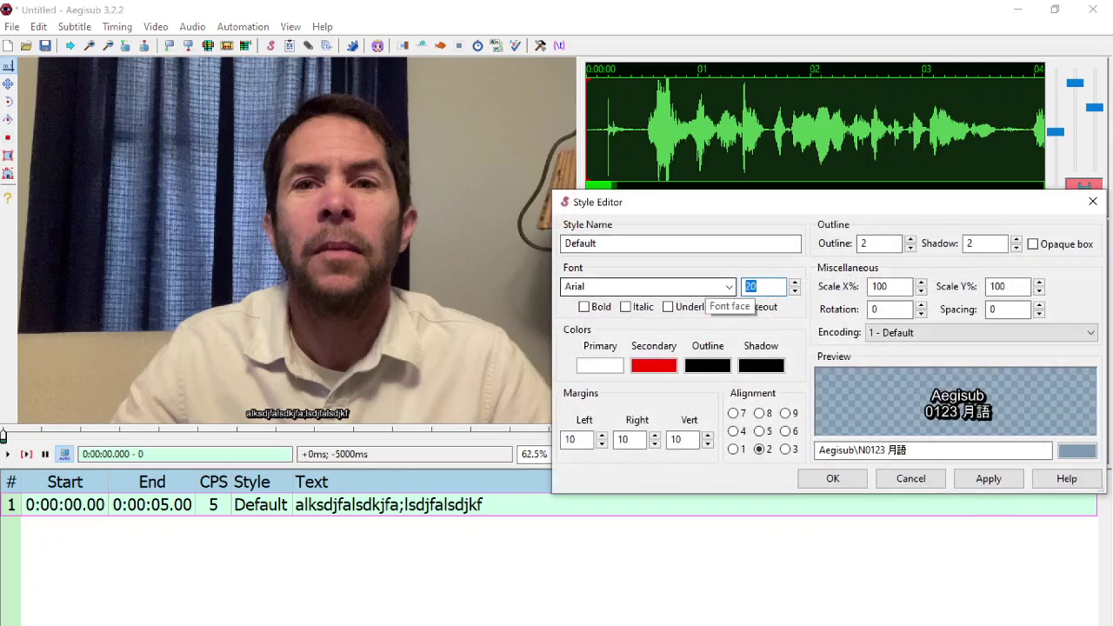
type("40")
left_click(989, 477)
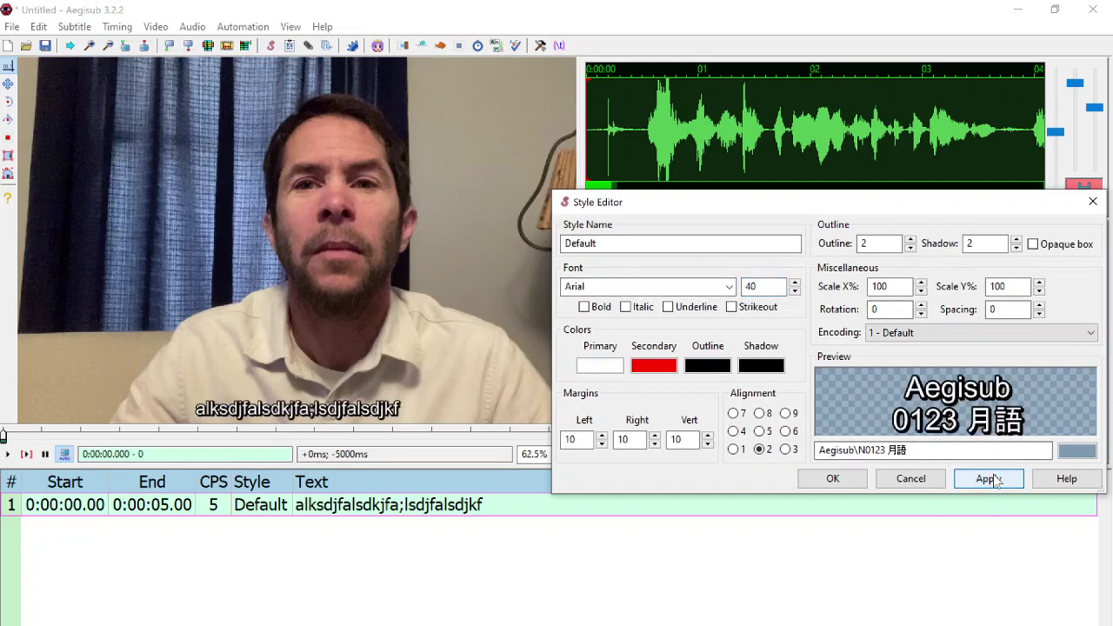
left_click(990, 479)
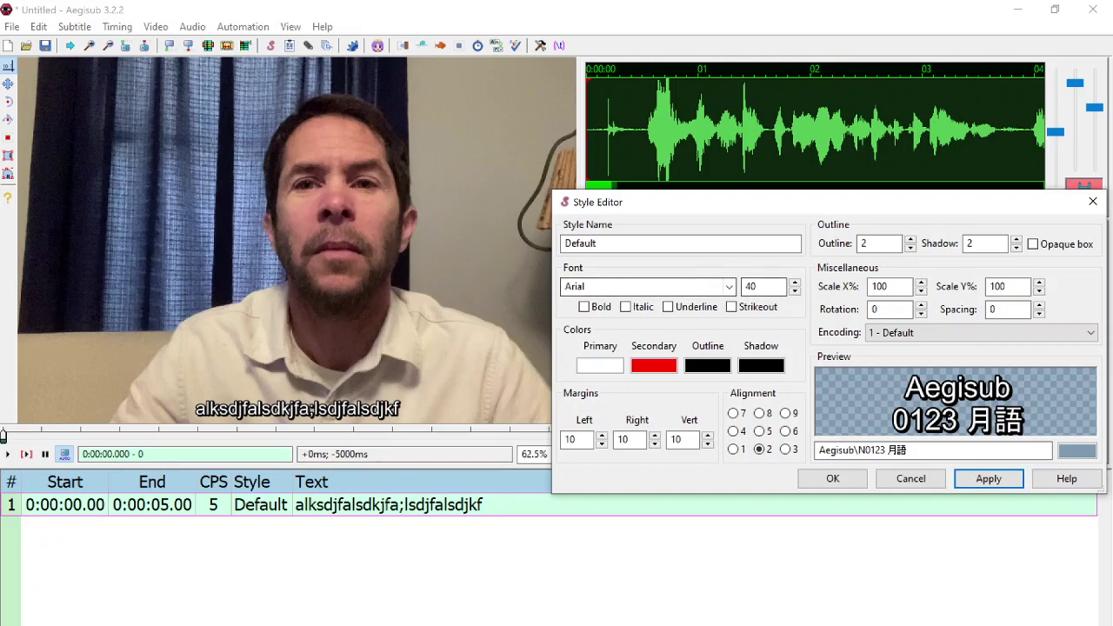
key("Tab")
type("4")
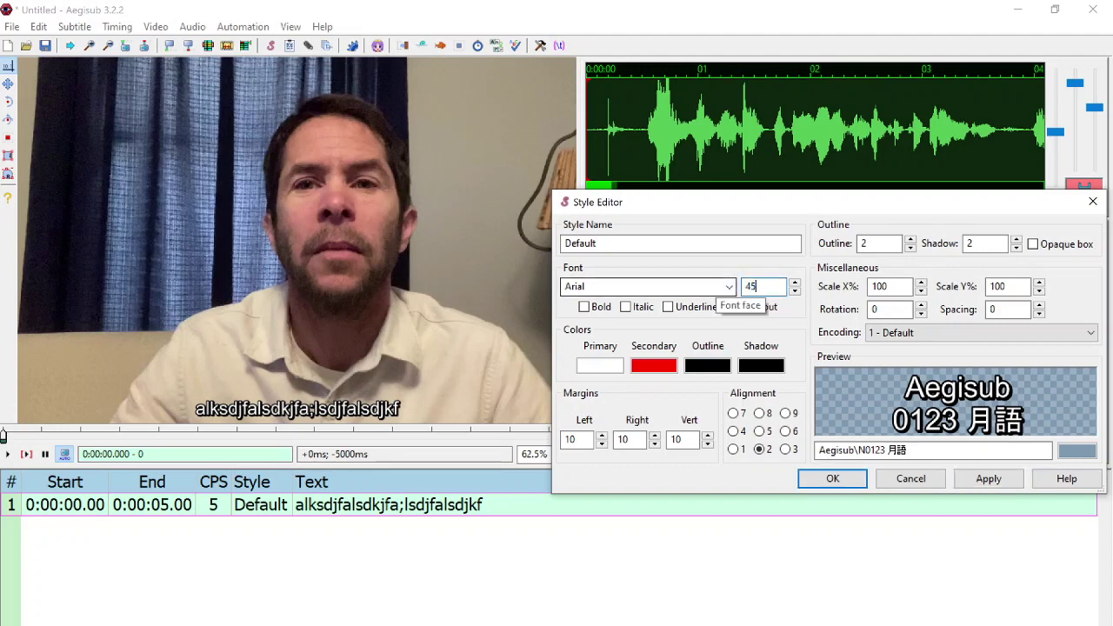
left_click(990, 479)
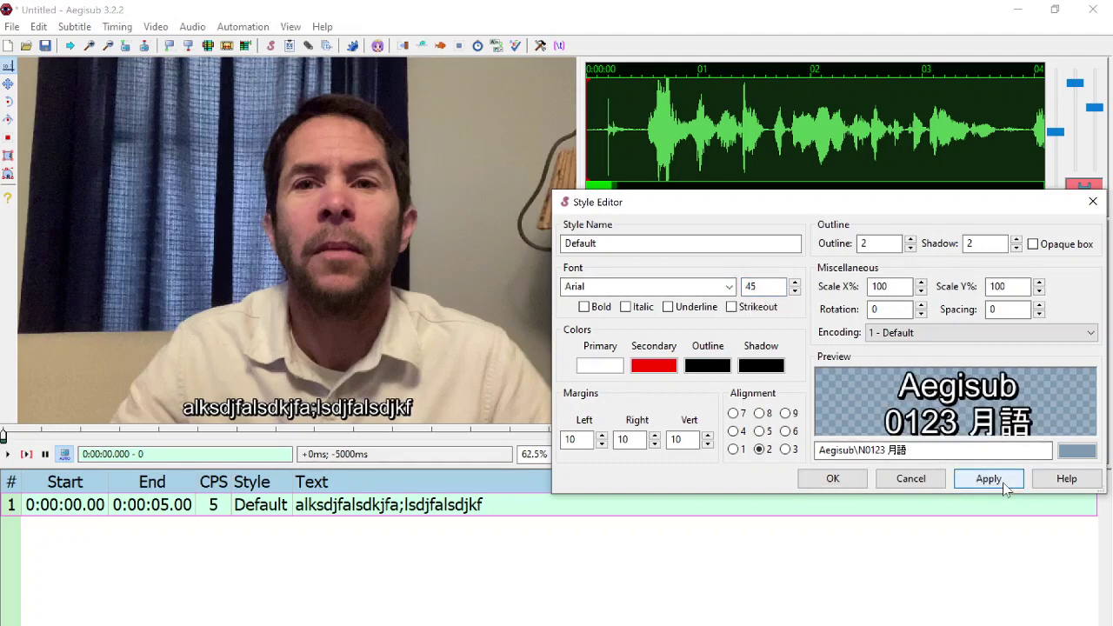
left_click(833, 479)
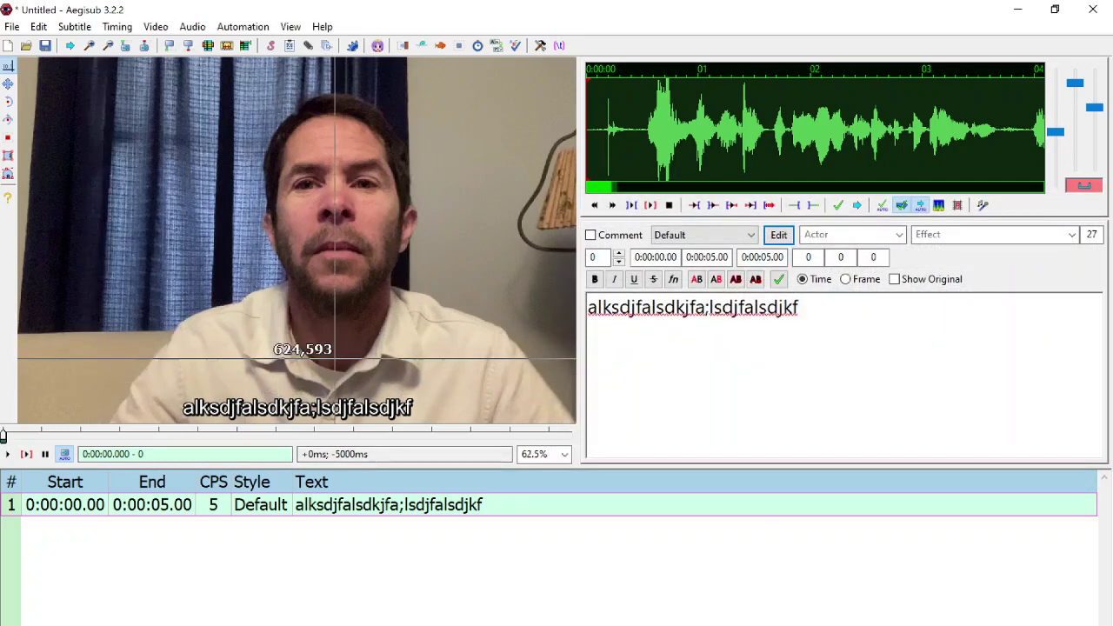
Step: Delete the placeholder text from the first subtitle line
left_click(799, 307)
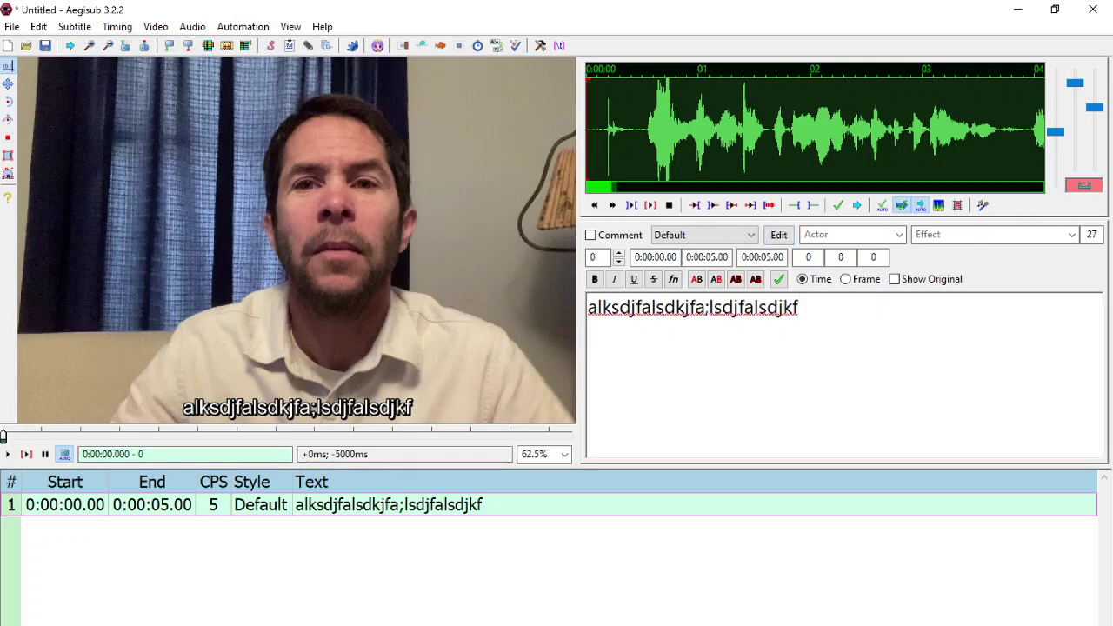
key("ctrl+shift+Left")
key("ctrl+shift+Left")
key("ctrl+shift+Left")
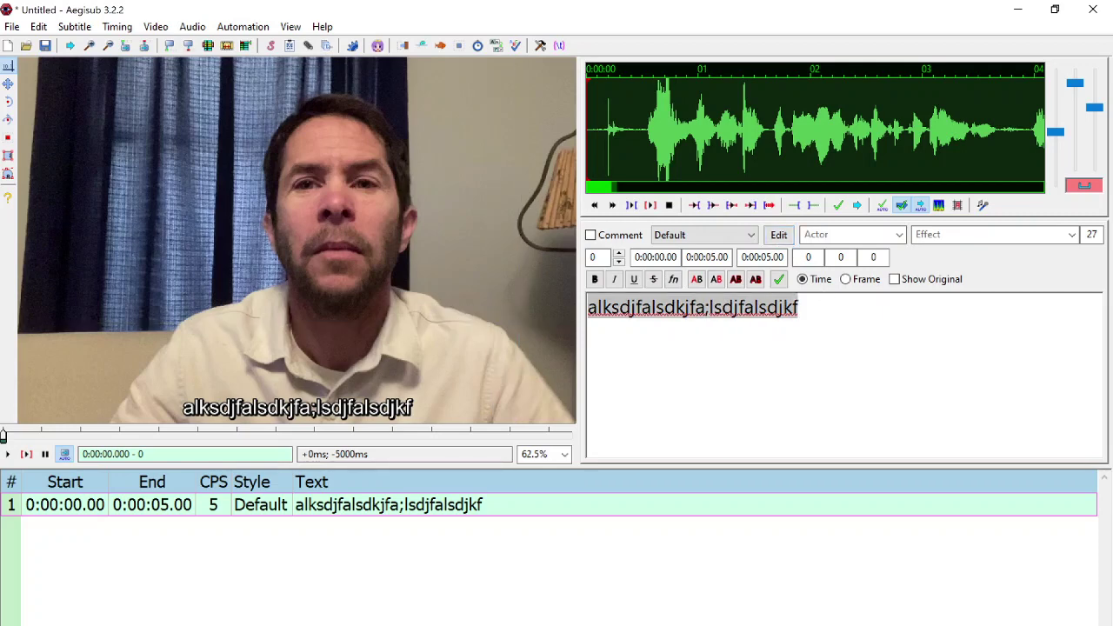
key("Delete")
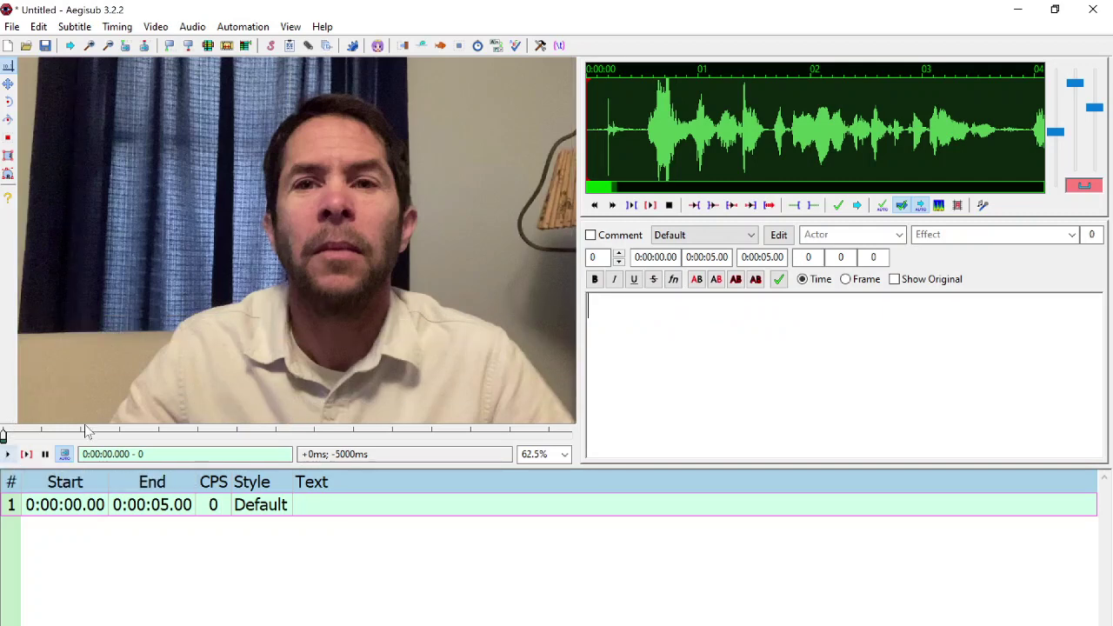
Step: Play the video from the start while raising the system volume to 70, and stop playback at about 6 seconds
left_click(6, 454)
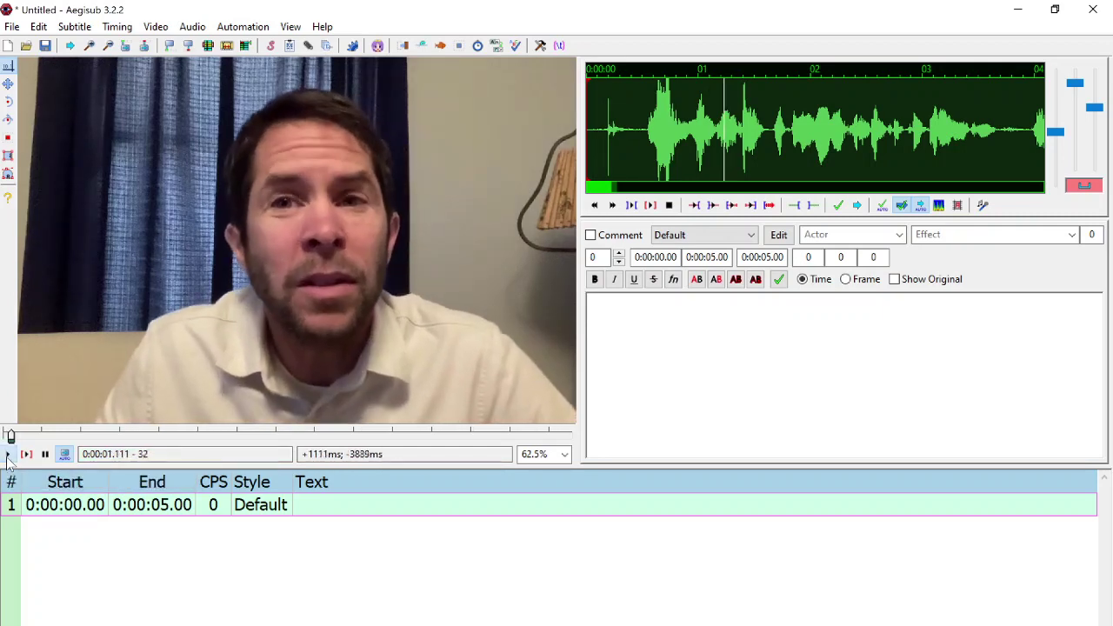
key("XF86AudioRaiseVolume")
key("XF86AudioRaiseVolume")
key("XF86AudioRaiseVolume")
key("XF86AudioRaiseVolume")
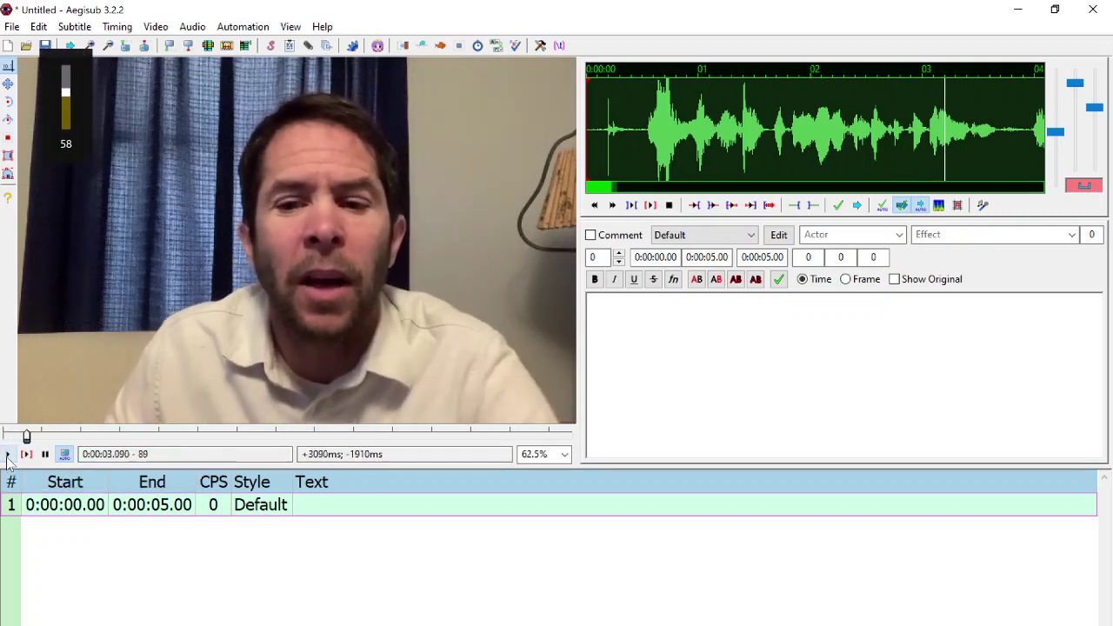
key("XF86AudioRaiseVolume")
key("XF86AudioRaiseVolume")
key("XF86AudioRaiseVolume")
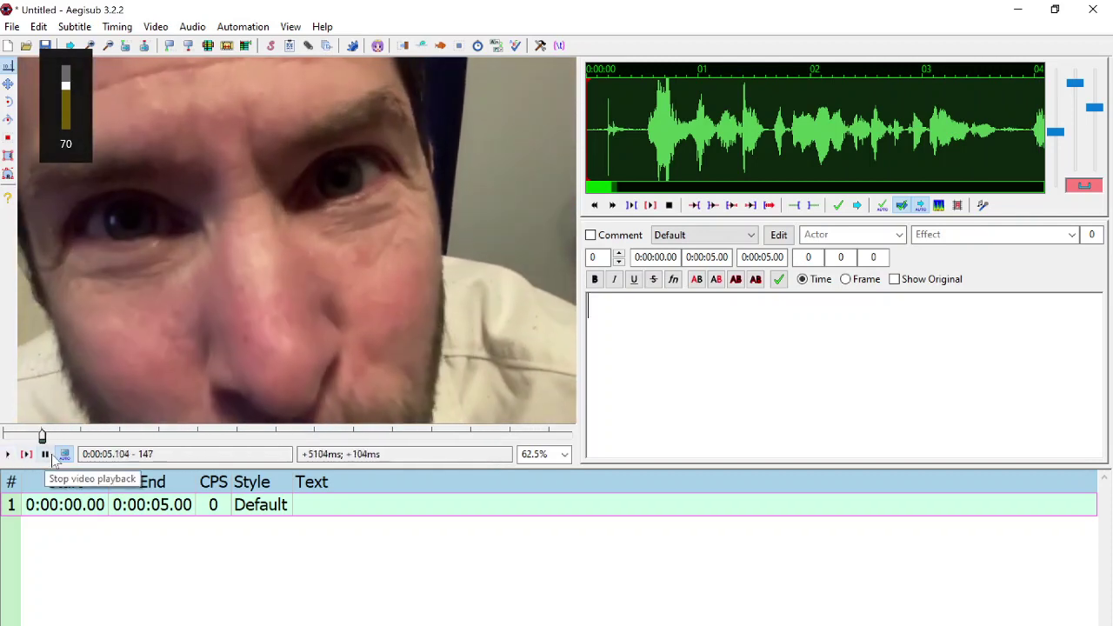
left_click(47, 456)
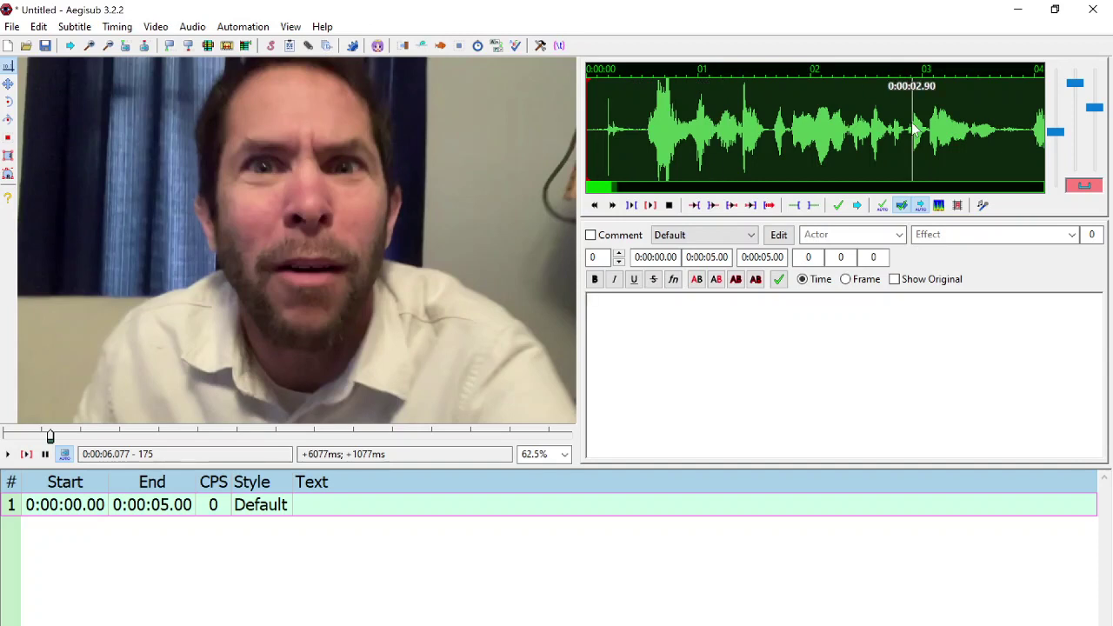
Step: View the audio as a spectrum with closer horizontal zoom, and return to the waveform display
left_click(939, 206)
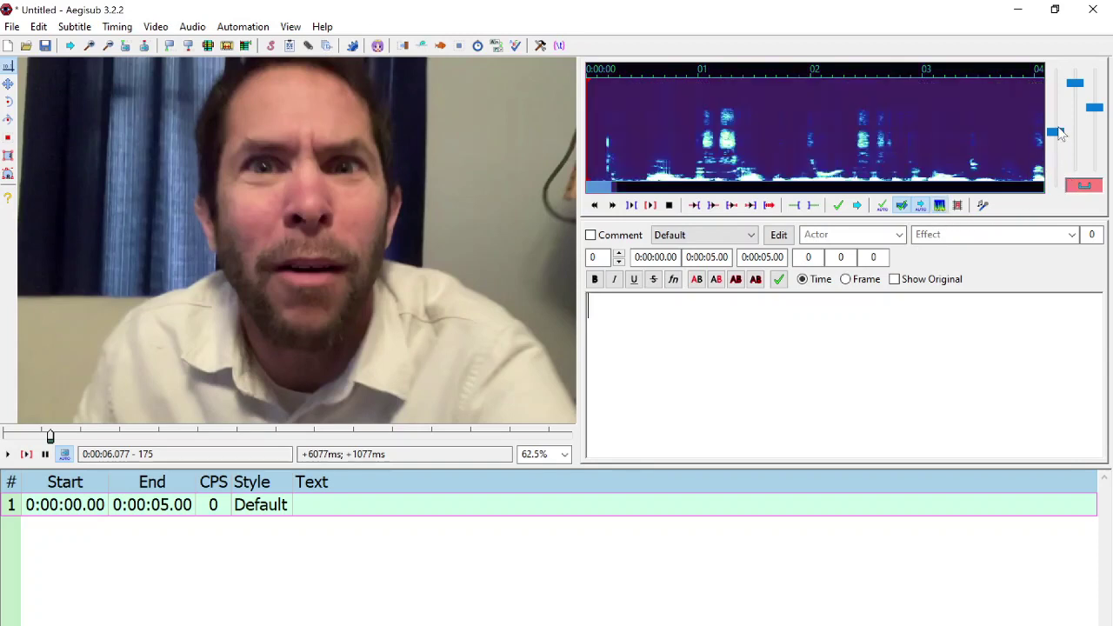
scroll(1058, 153, "up", 2)
scroll(1060, 131, "up", 2)
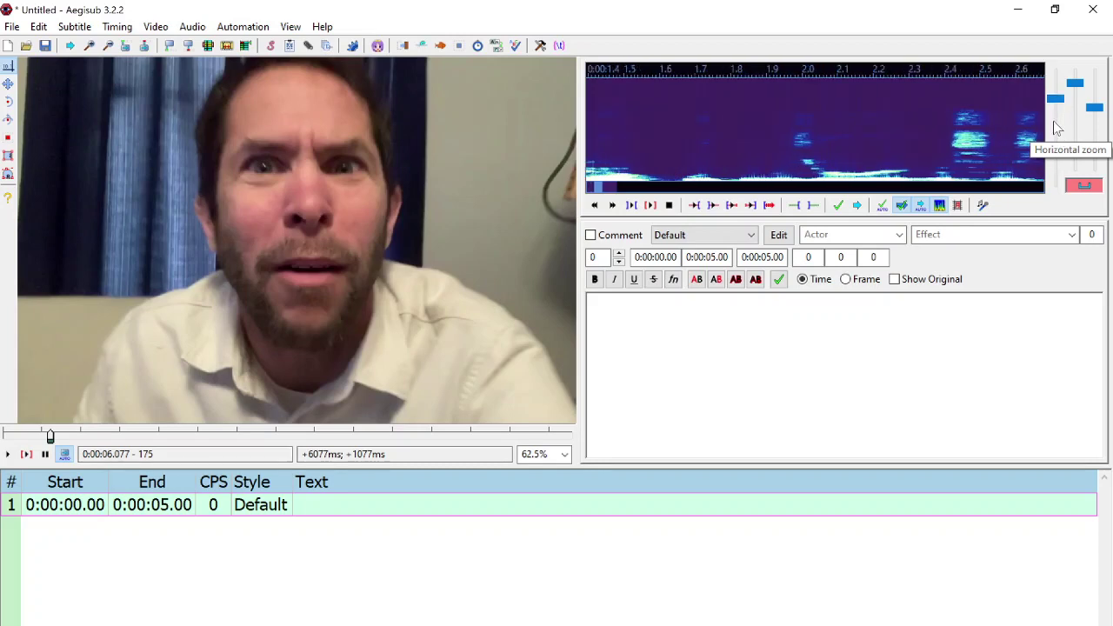
left_click(940, 206)
scroll(1058, 154, "down", 4)
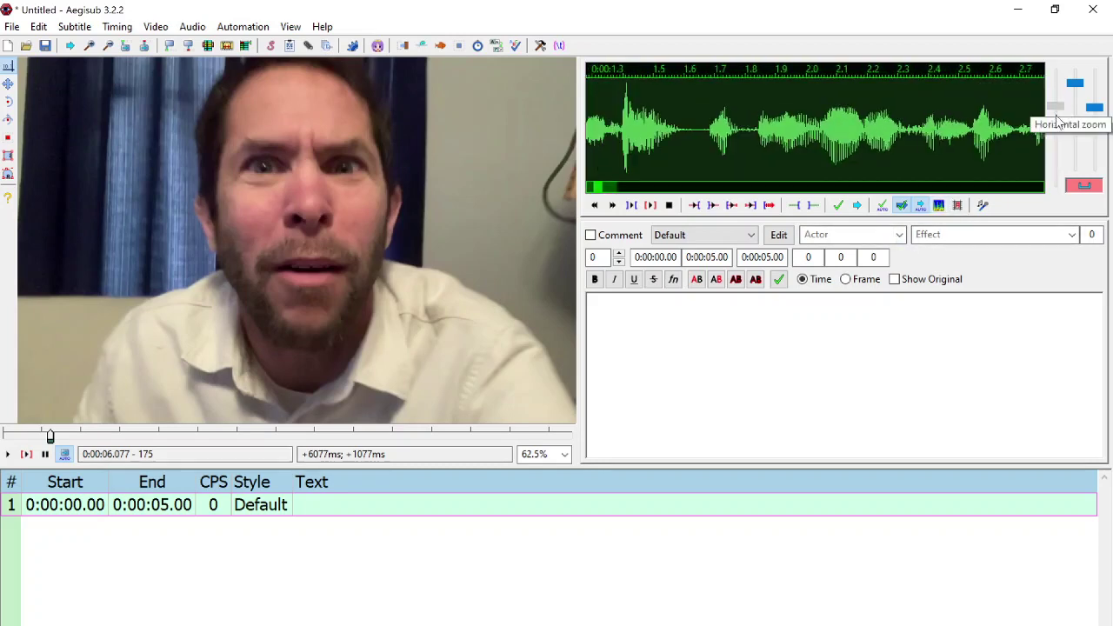
Step: Time the first subtitle line on the audio waveform from about 0:00:00.14 to 0:00:01.63, covering the opening phrase
mouse_move(1057, 149)
left_mouse_down()
mouse_move(1062, 112)
mouse_move(1067, 152)
mouse_move(1056, 136)
left_mouse_up()
scroll(1058, 141, "down", 2)
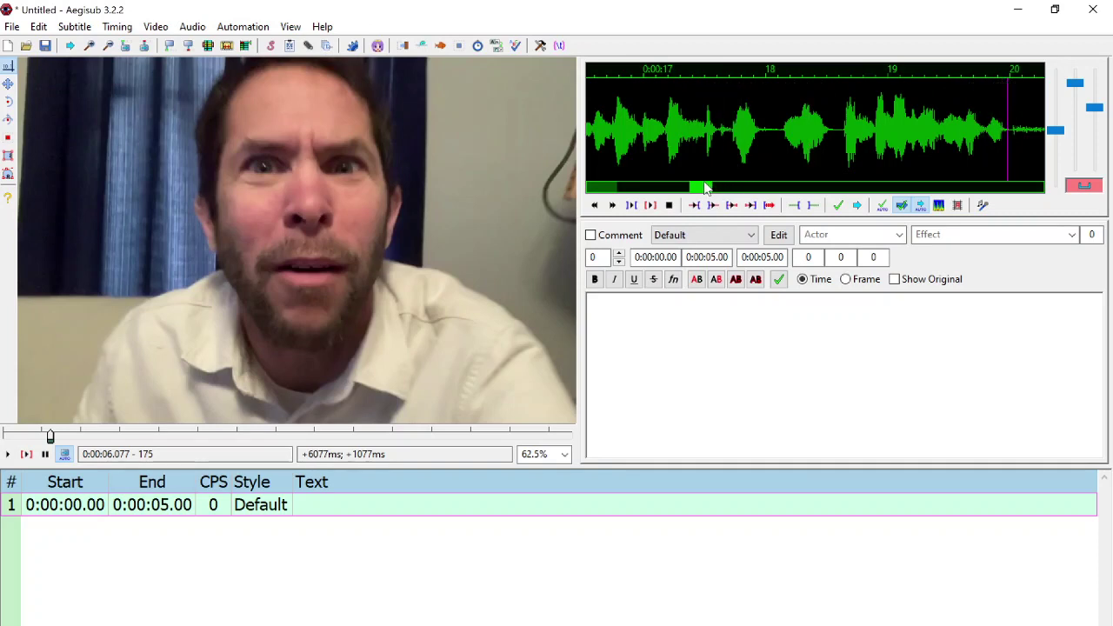
left_click_drag(706, 189, 595, 191)
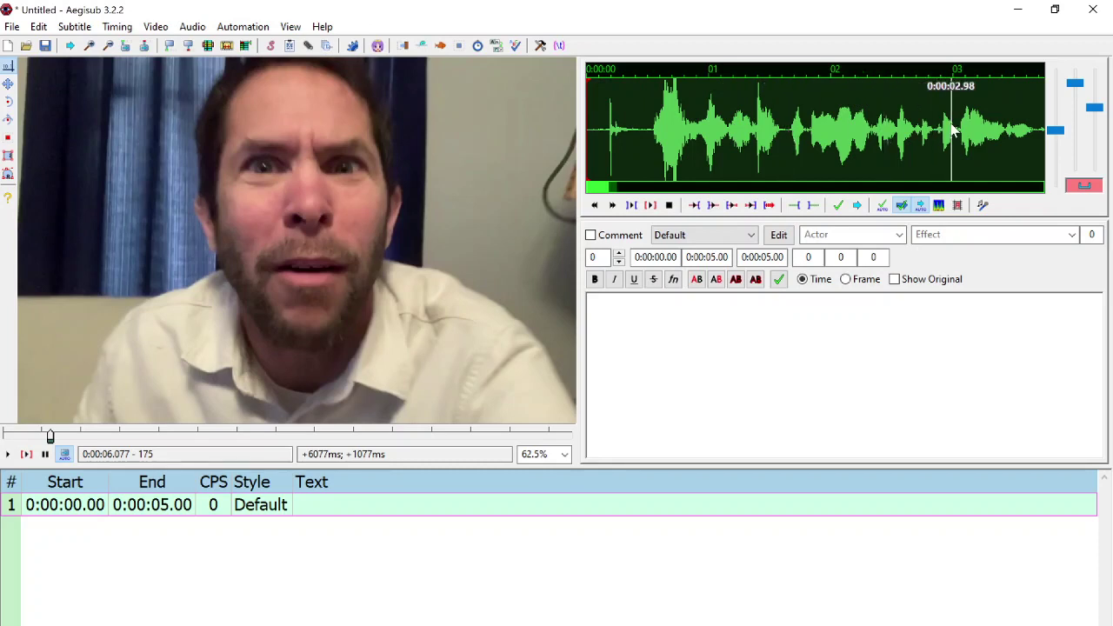
scroll(950, 129, "down", 1)
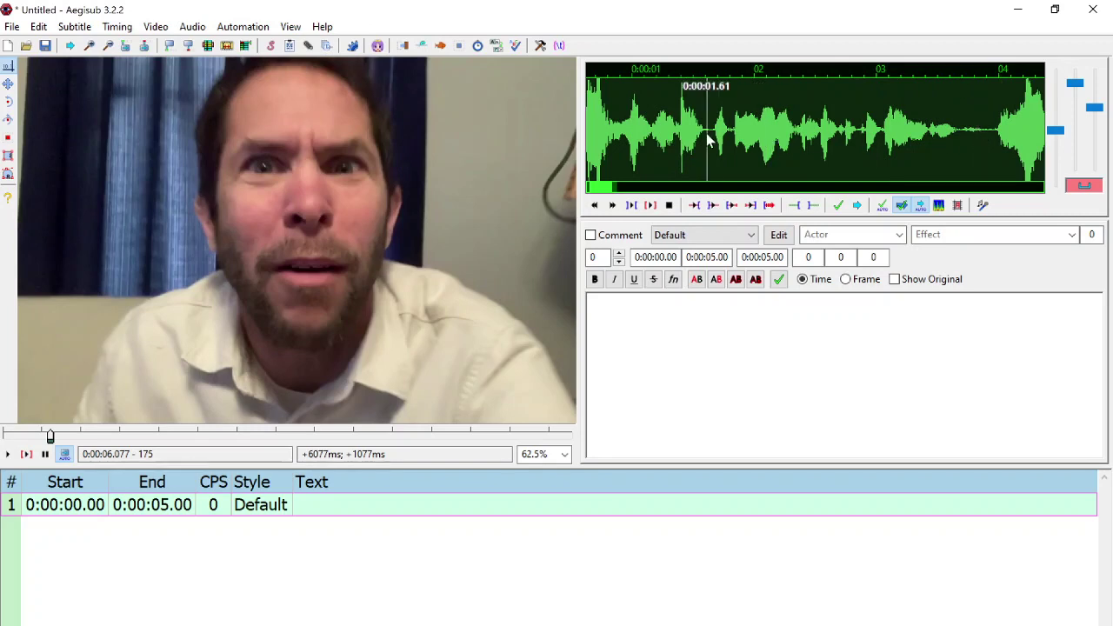
scroll(706, 133, "up", 1)
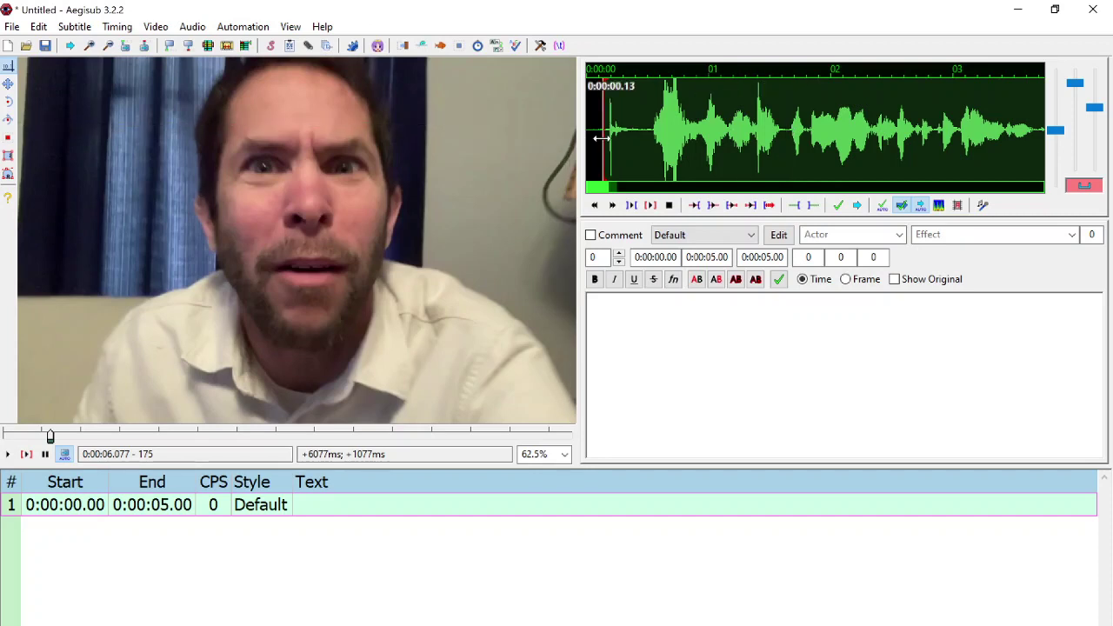
right_click(785, 144)
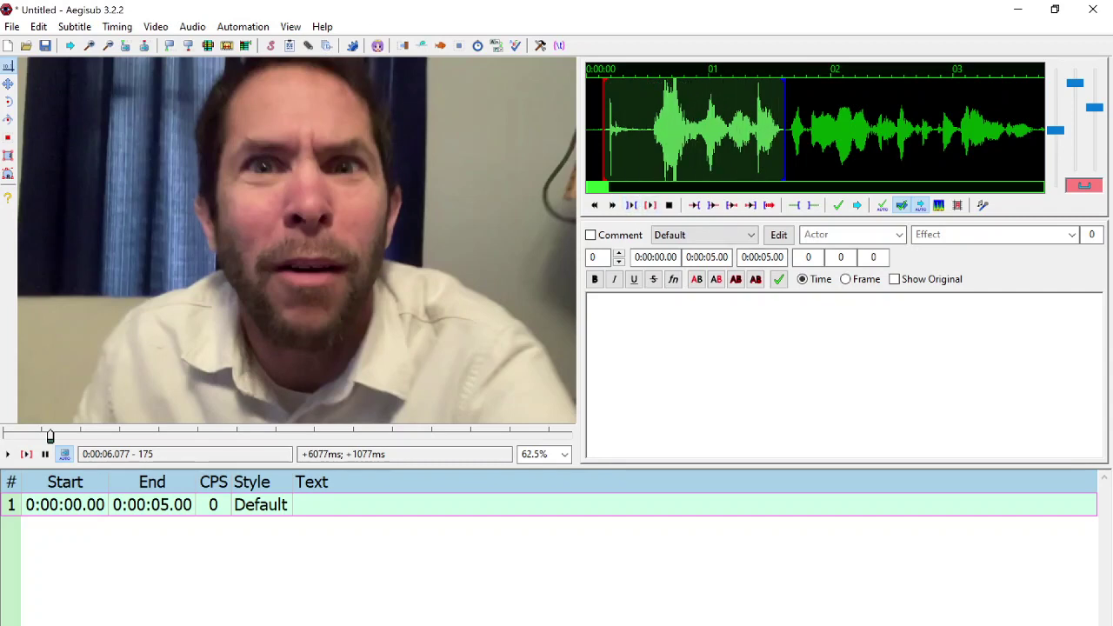
Step: Caption the first line with "Hello, this is" plus the speaker's first name, and commit it after playing back its audio
type("Hel")
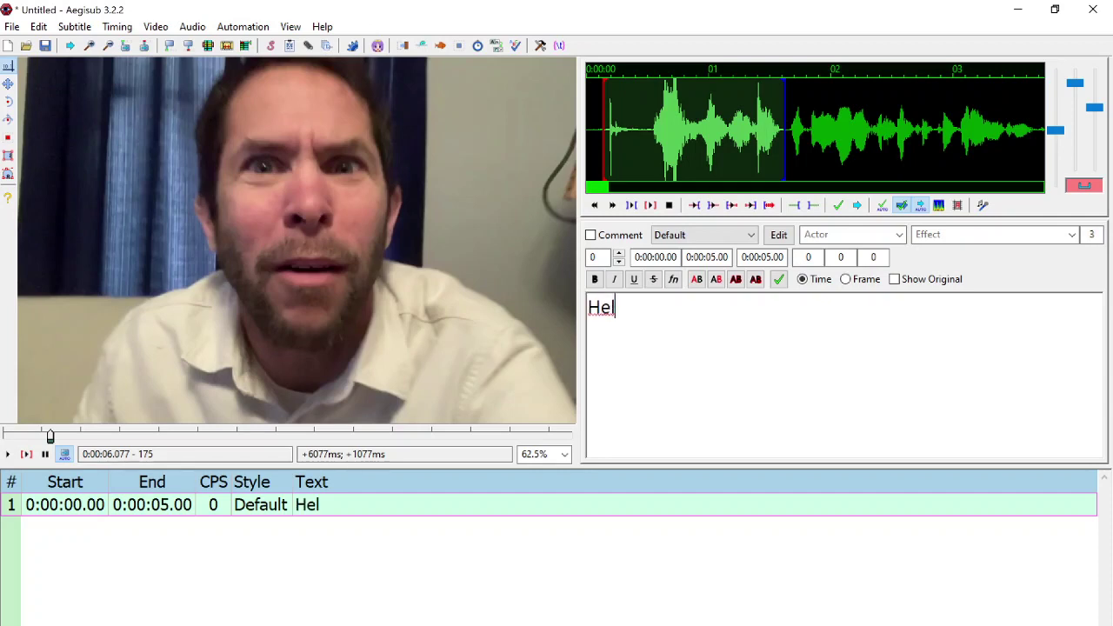
type("lo, this is Scout")
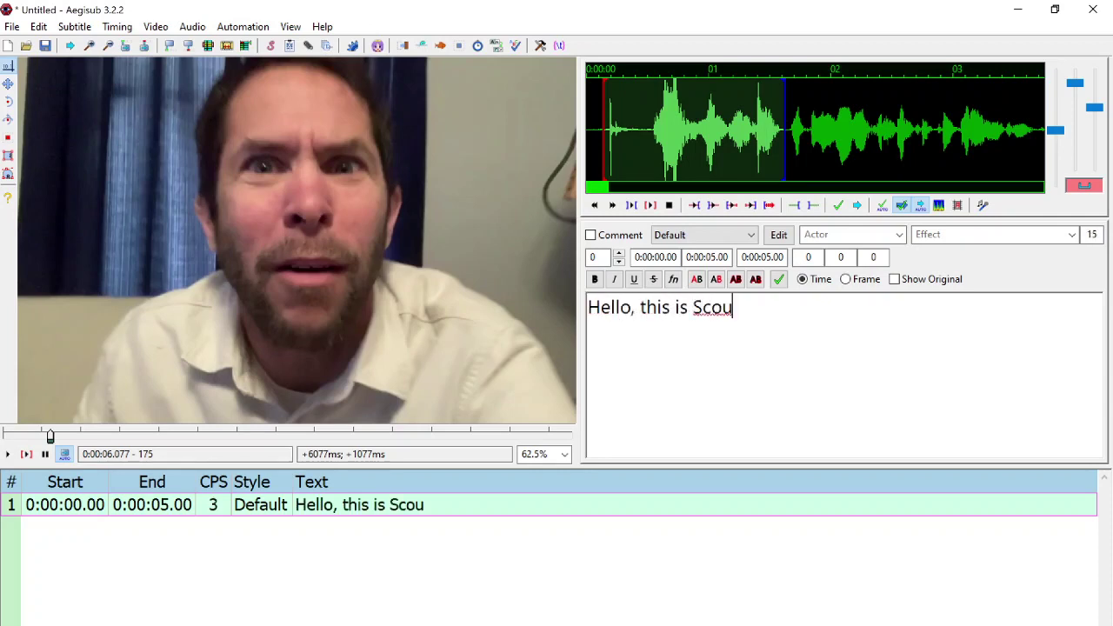
left_click(631, 205)
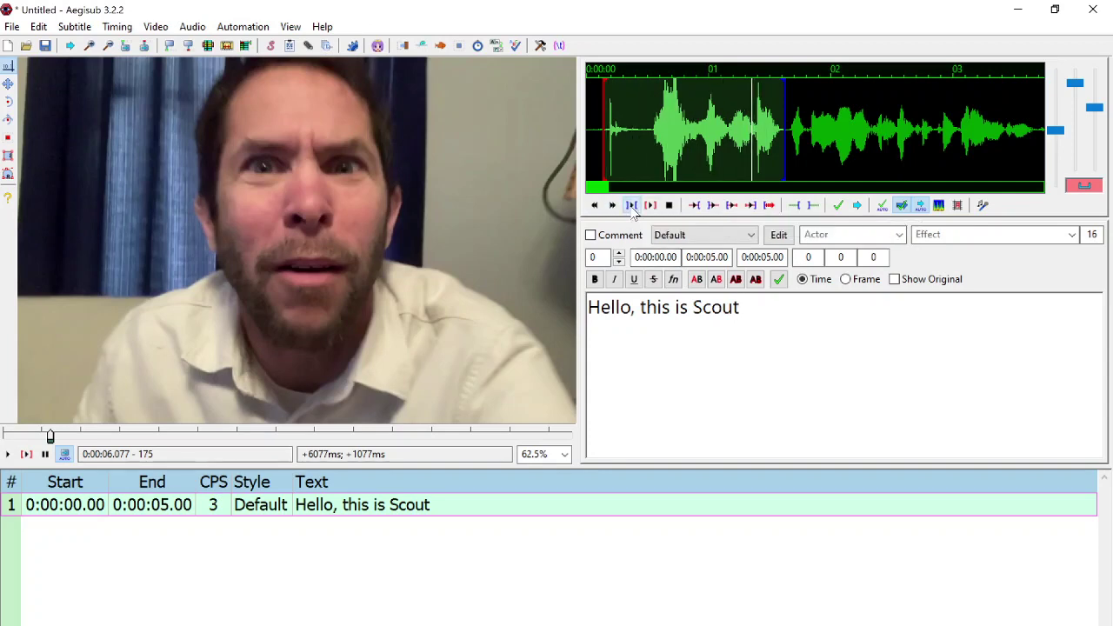
left_click(839, 206)
left_click(841, 207)
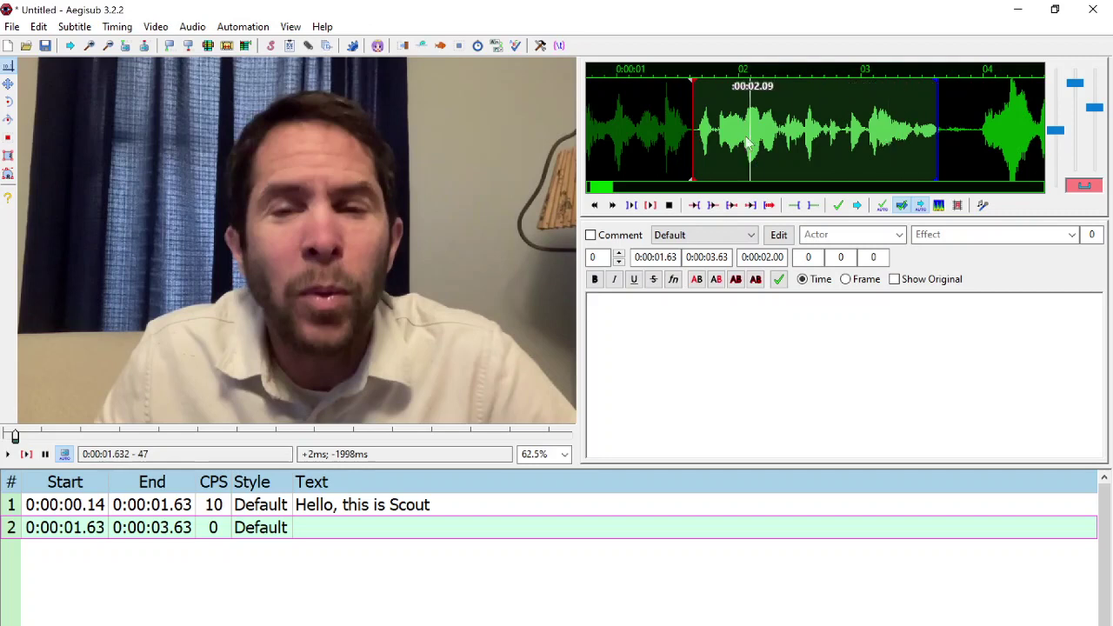
Step: Play the second line's audio, caption it "with Missouri Assistive Technology." and commit the line
left_click(632, 206)
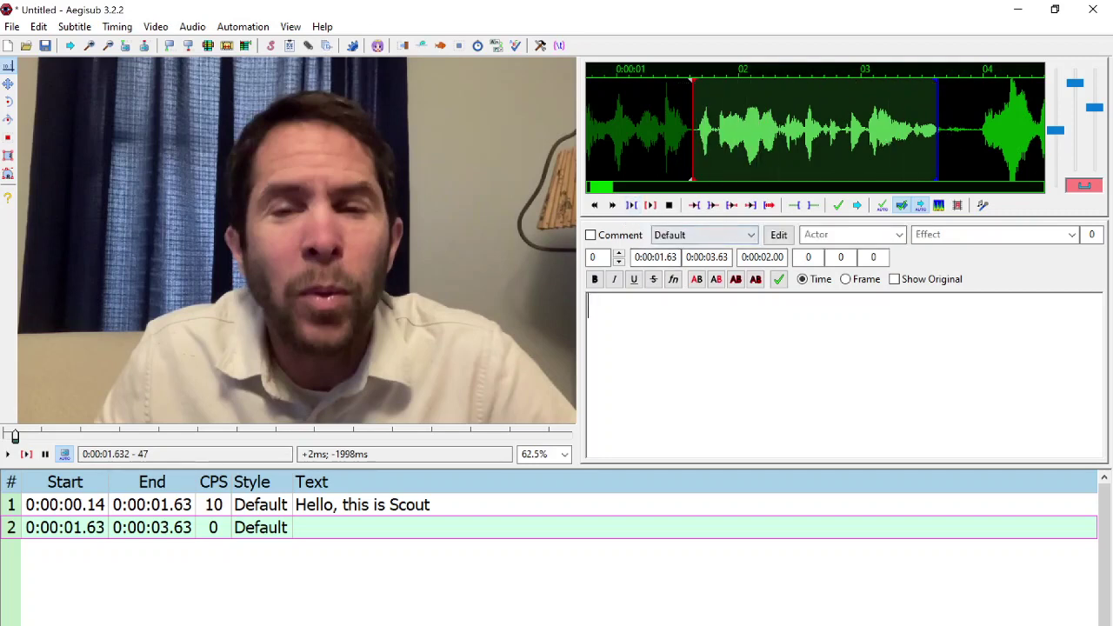
type("with Miss")
key("BackSpace")
key("BackSpace")
key("BackSpace")
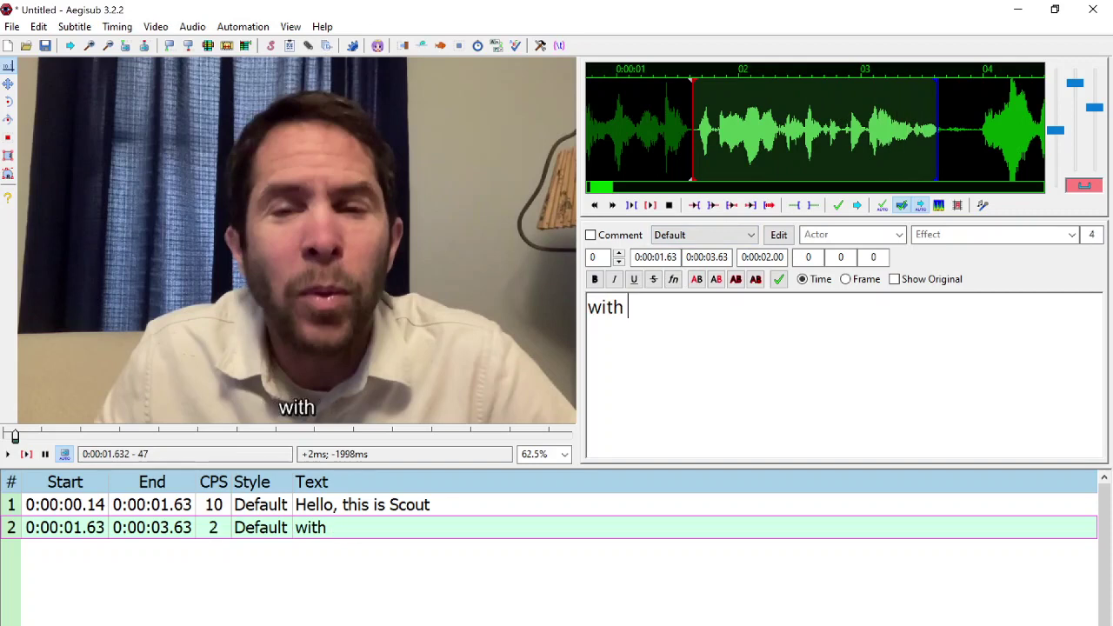
type("Missouri Assist")
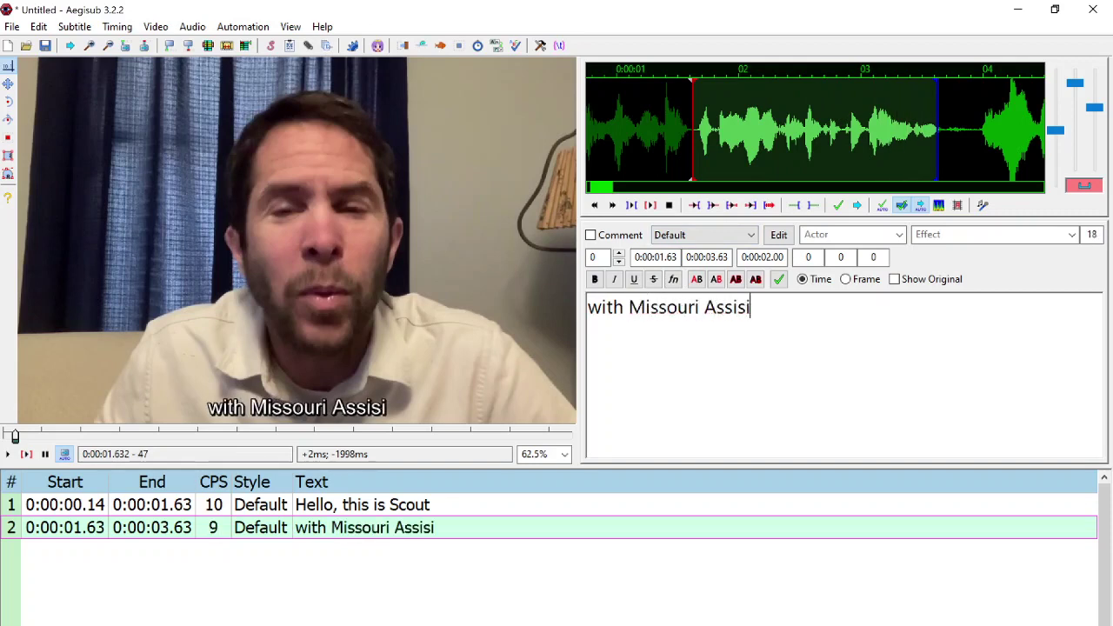
type("ive Technol")
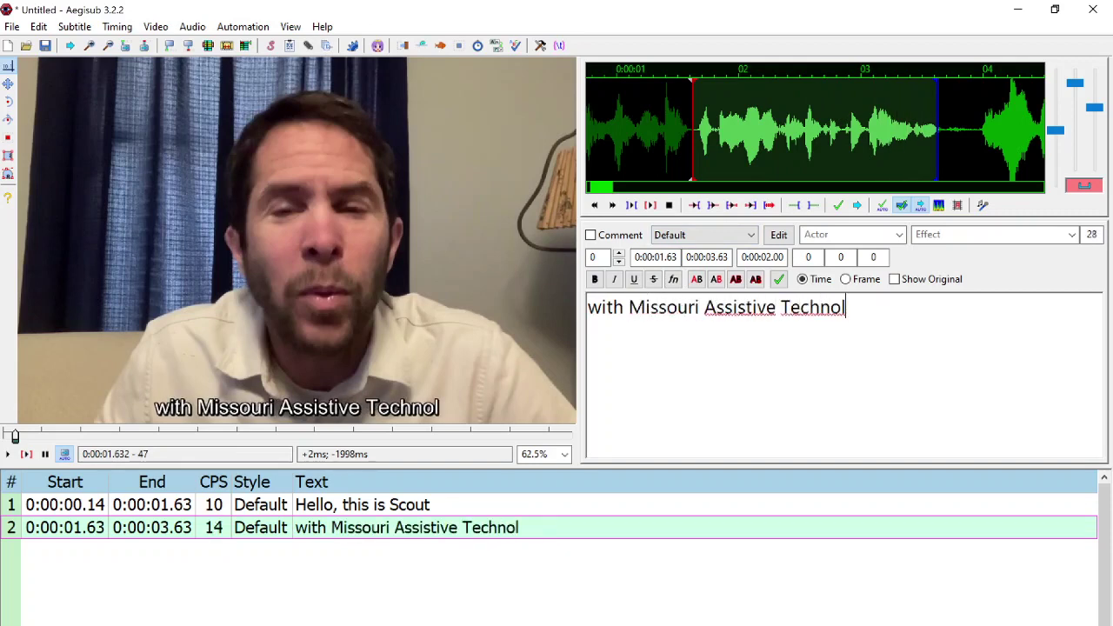
type("ogy.")
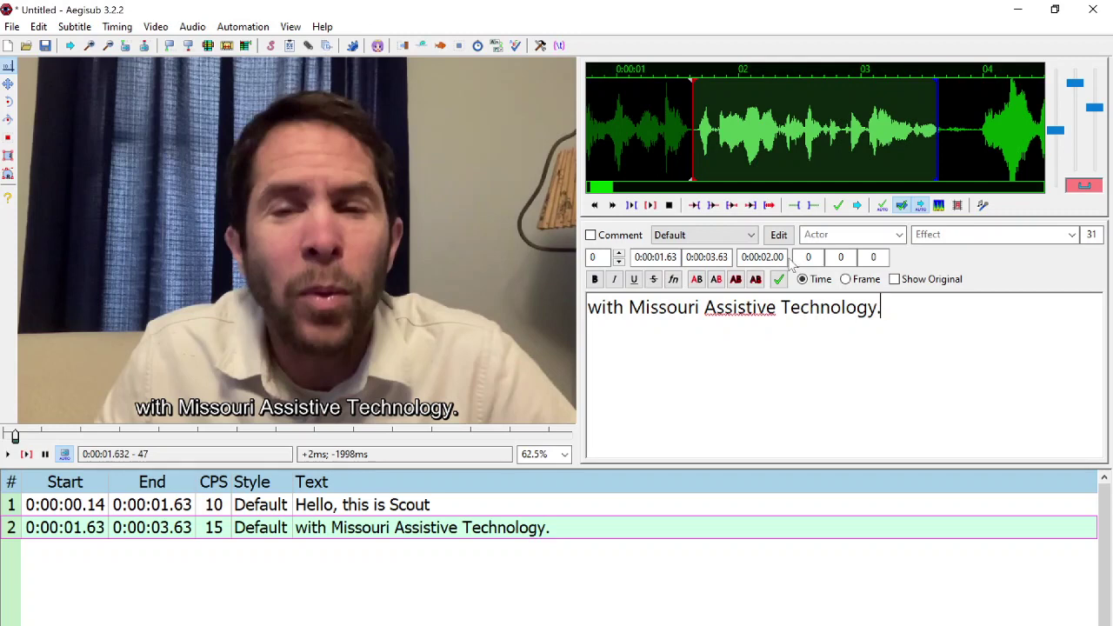
left_click(837, 206)
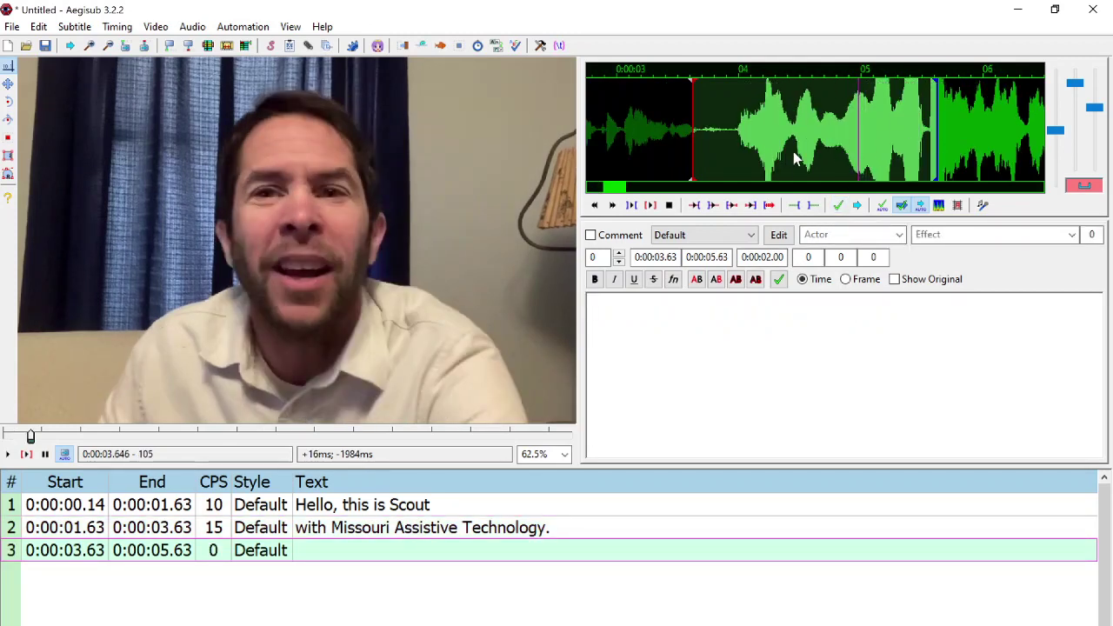
Step: Play the third line's audio and enter the caption text "and I heard you were"
left_click(633, 206)
type("a")
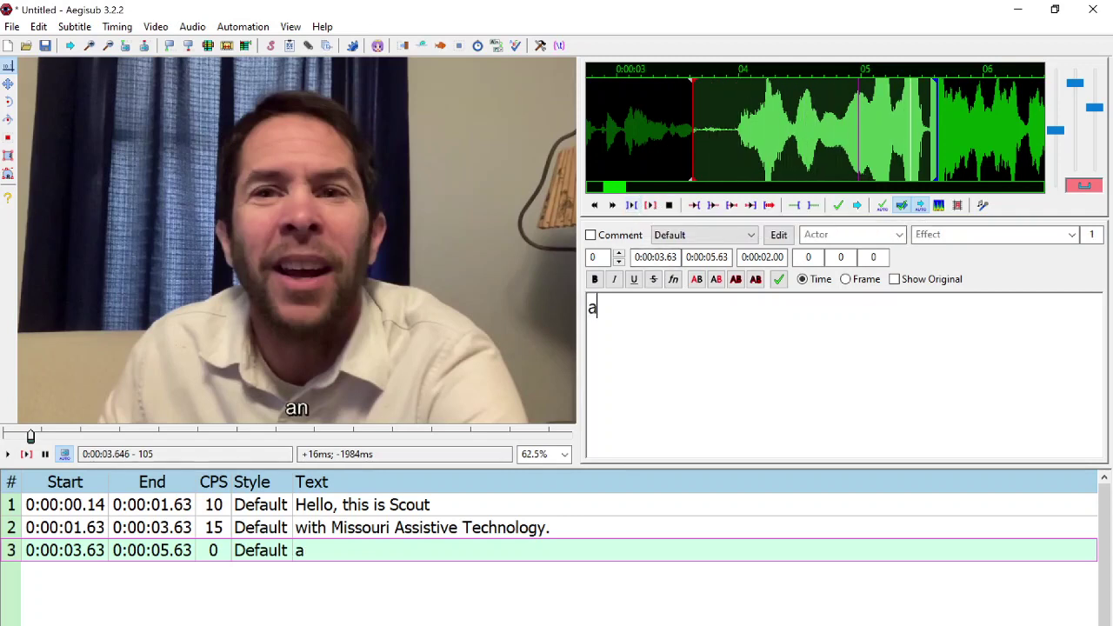
type("nd I head you were")
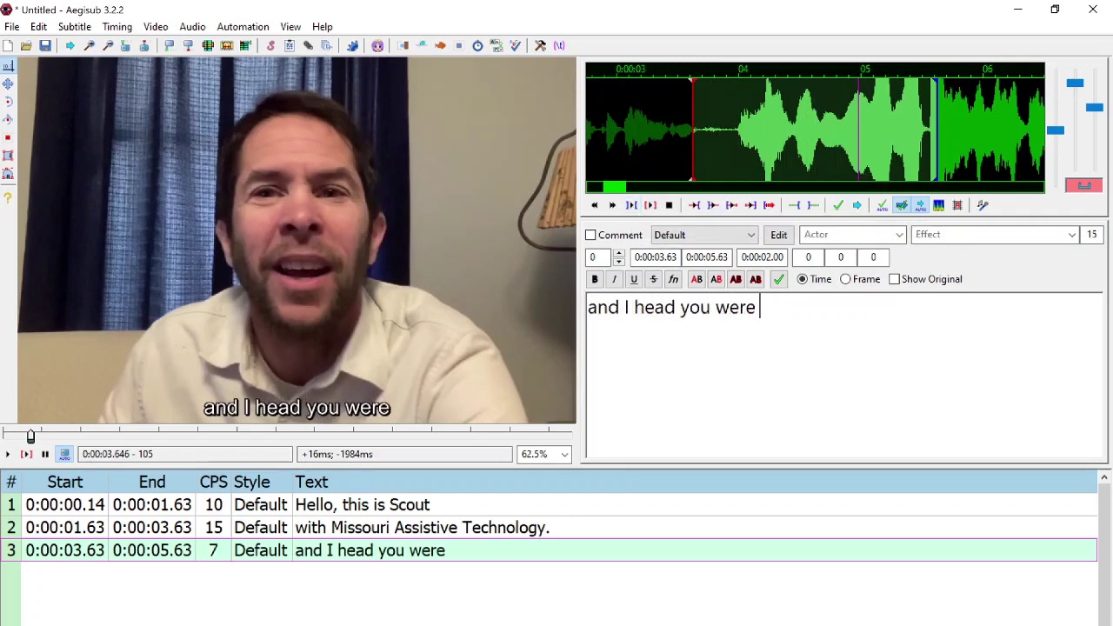
left_click(665, 307)
type("r")
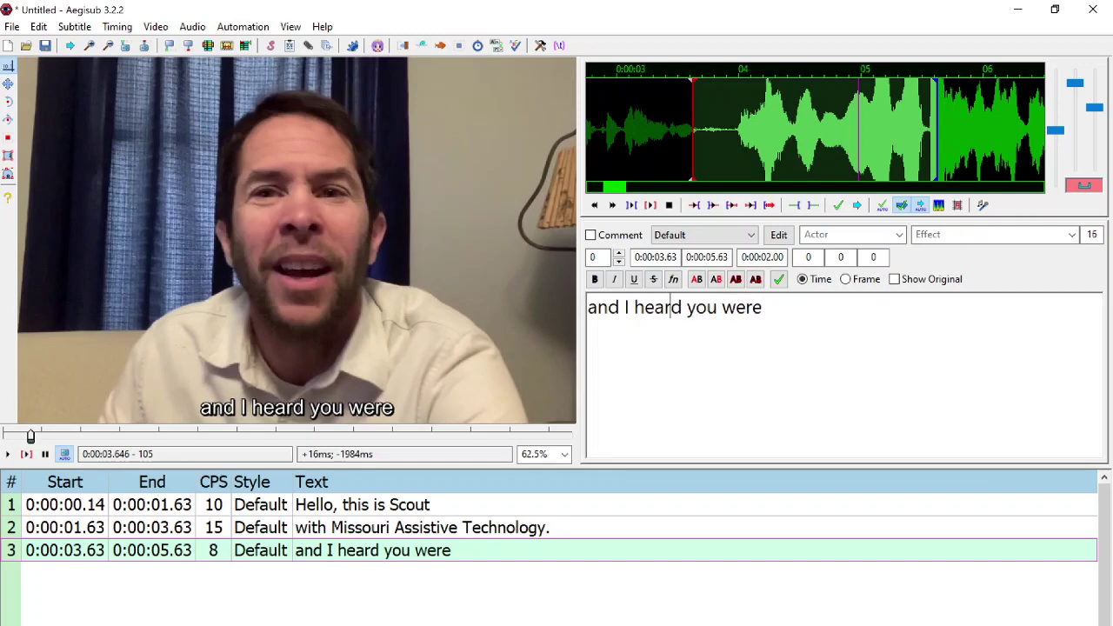
Step: Retime the third subtitle line on the waveform to start at about 0:00:03.89 and end at 0:00:09.20
left_click(726, 136)
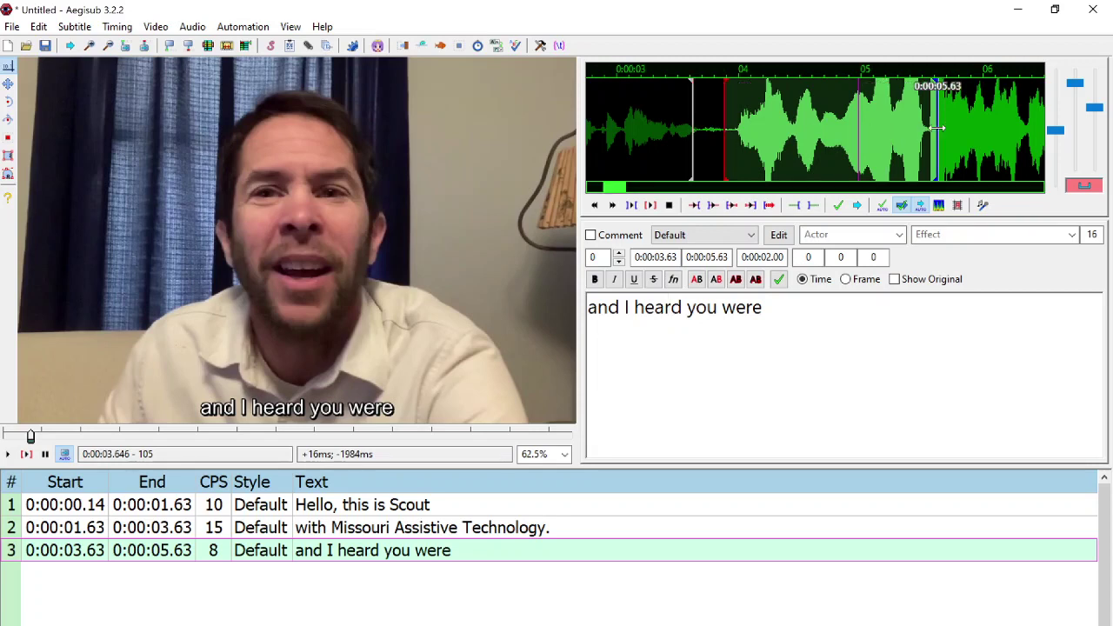
scroll(937, 128, "right", 1)
scroll(936, 128, "right", 2)
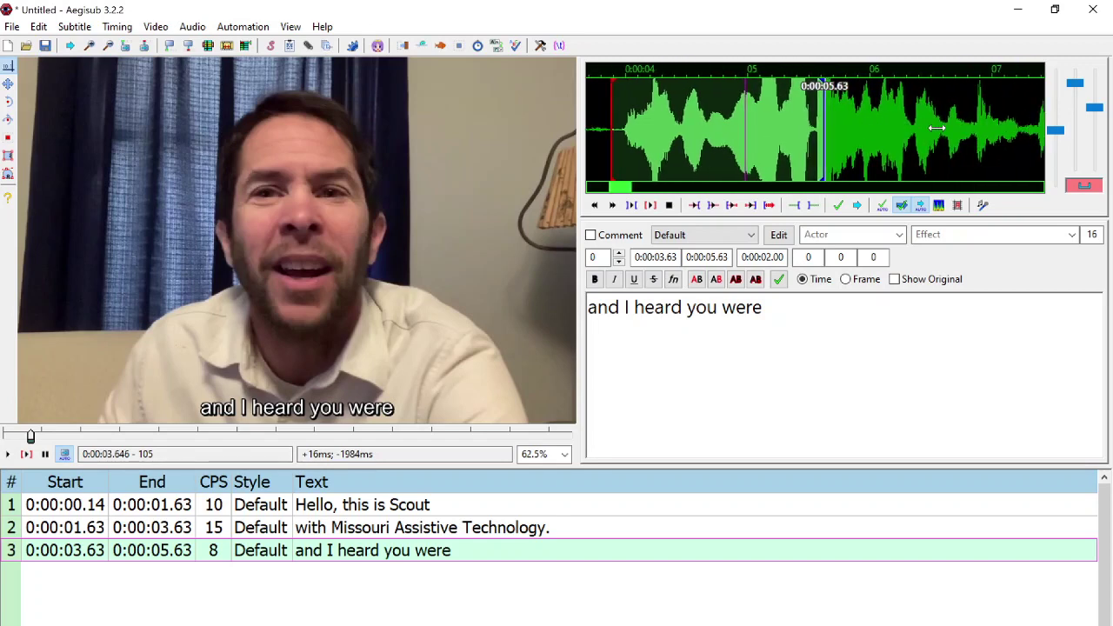
scroll(936, 128, "left", 6)
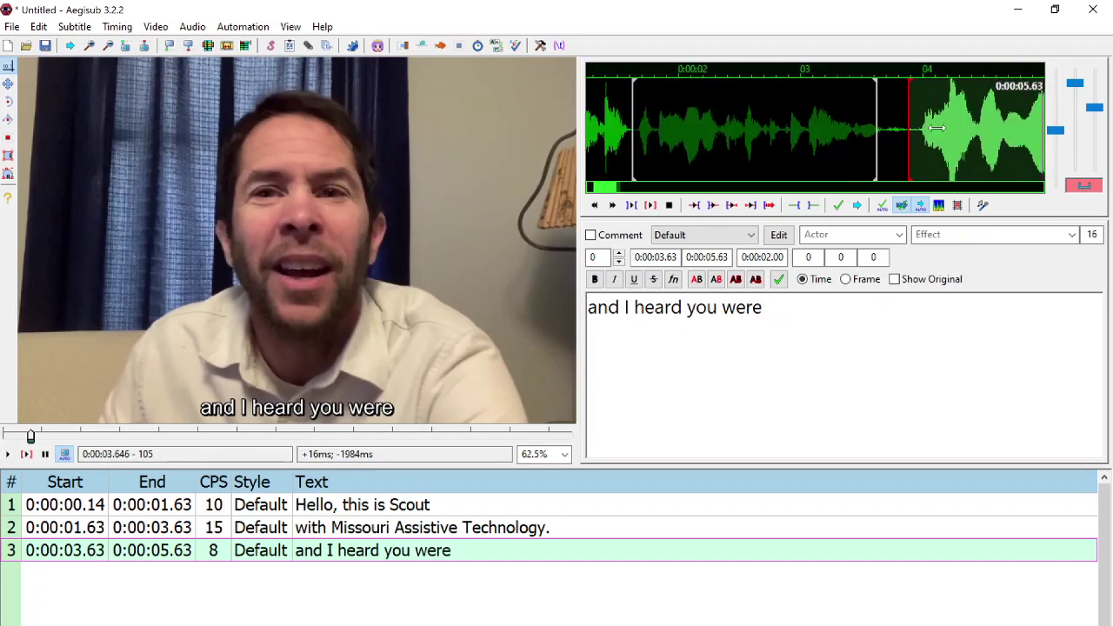
left_click_drag(1058, 132, 1060, 144)
scroll(886, 148, "right", 4)
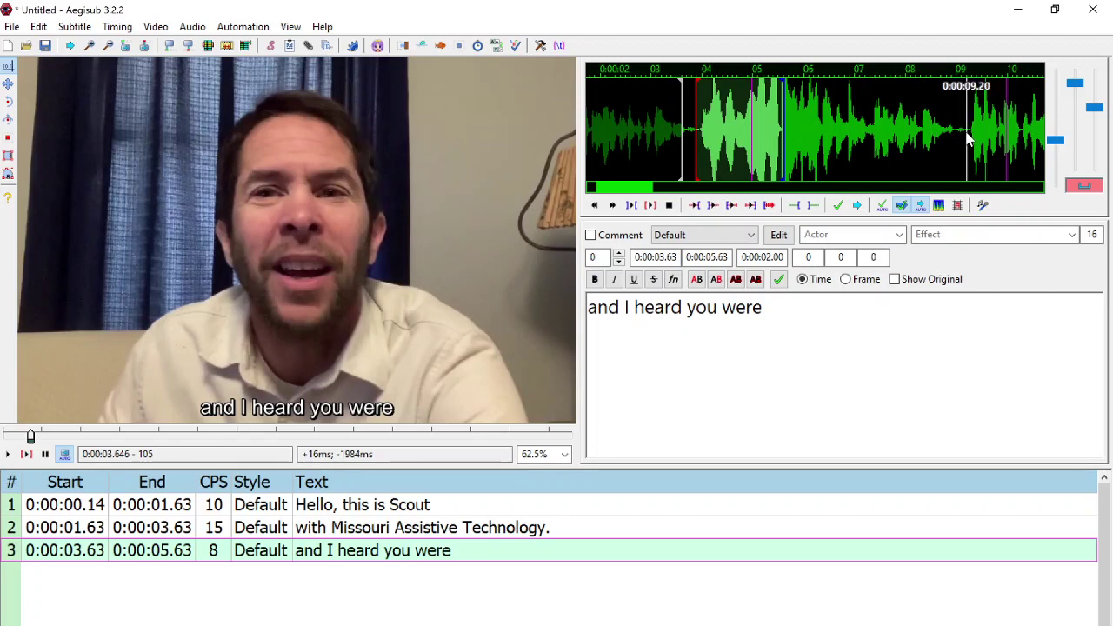
right_click(968, 139)
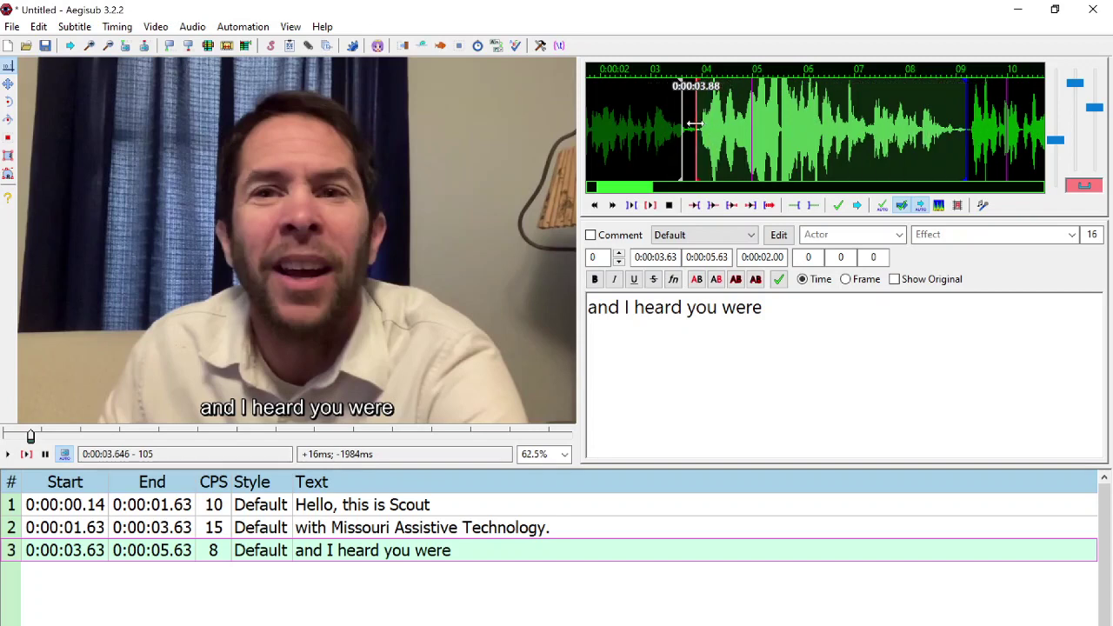
Step: Complete the third caption with "unaware of our device demonstration program." while playing its audio, and commit the line
left_click(631, 205)
type("u")
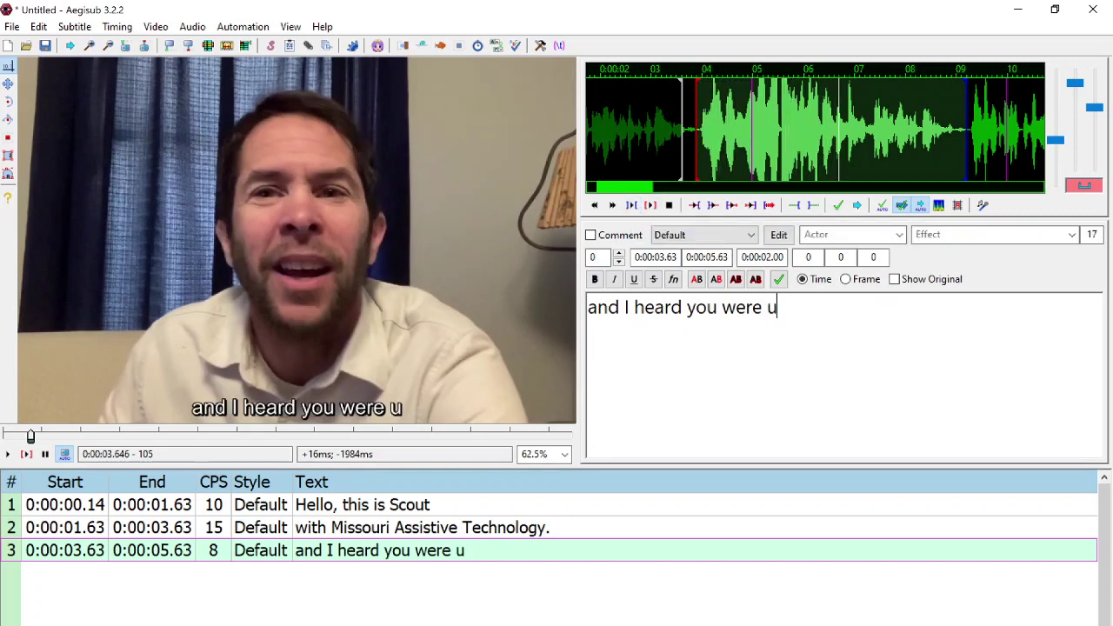
type("naware of our d")
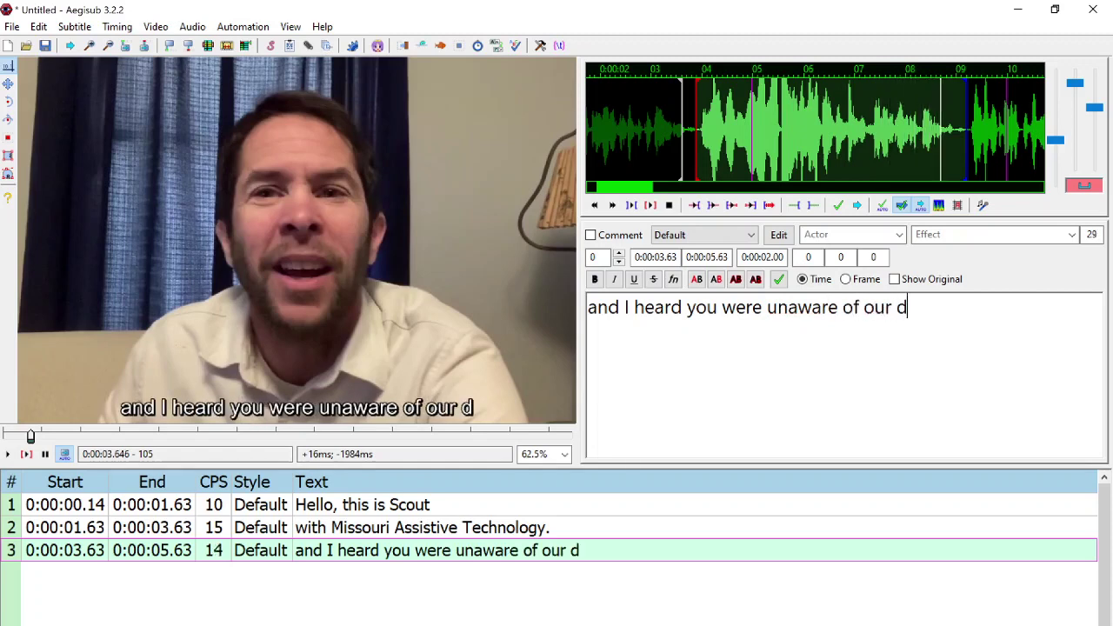
type("evice demonstration gp")
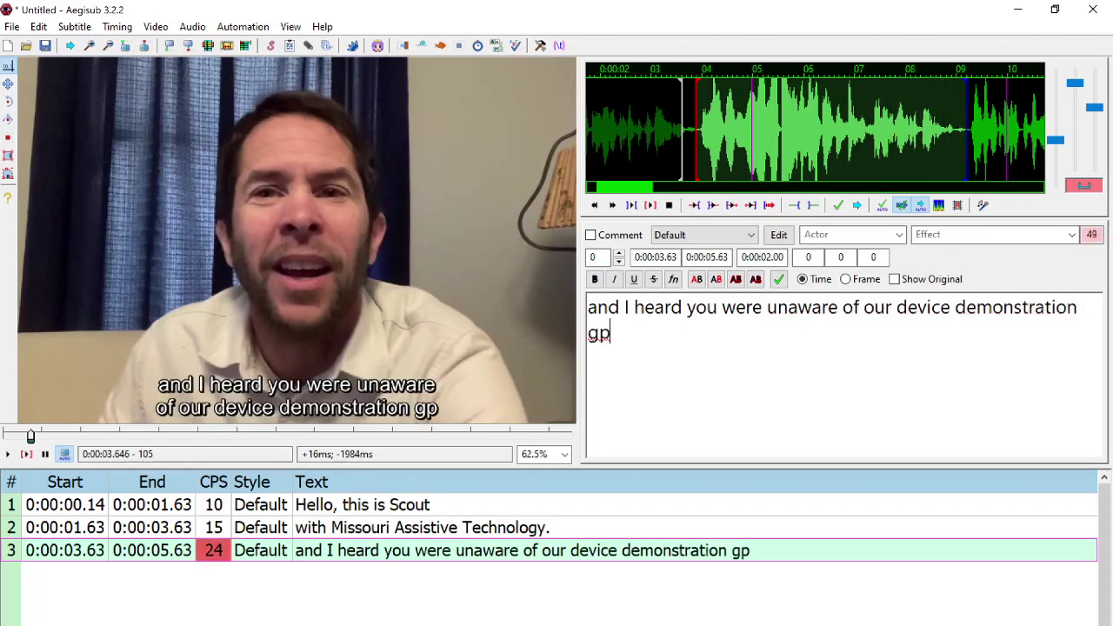
key("BackSpace")
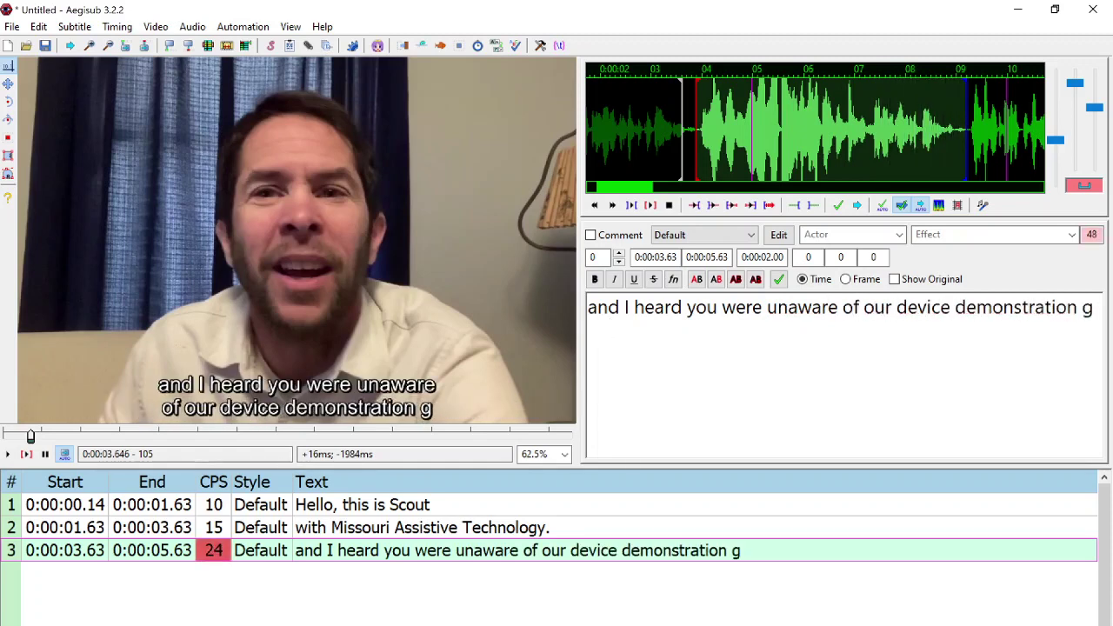
key("BackSpace")
type("program.")
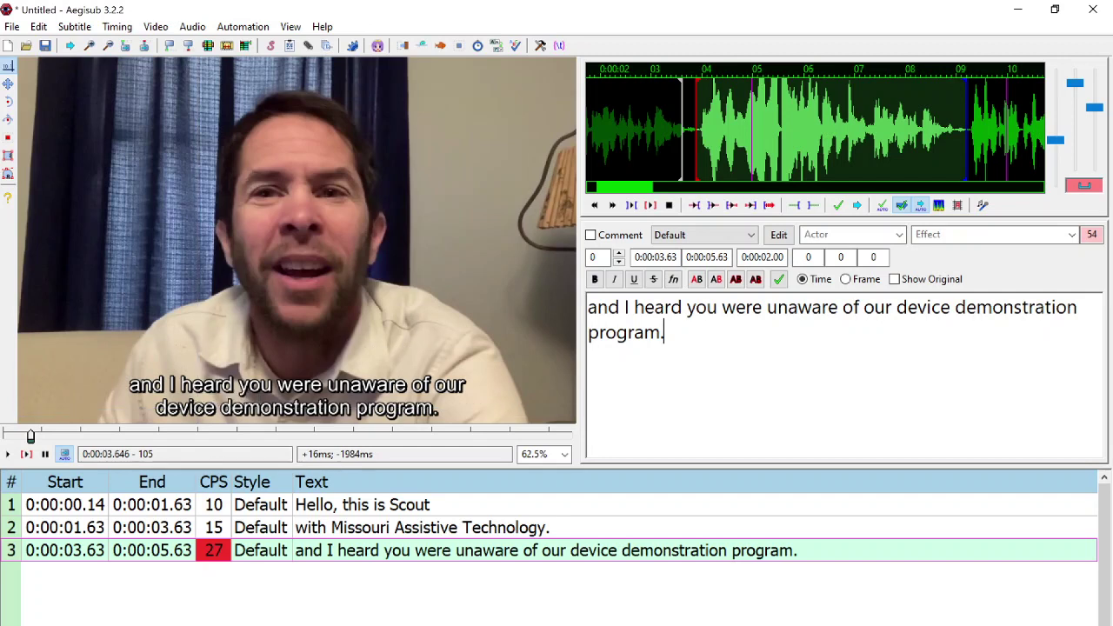
left_click(635, 211)
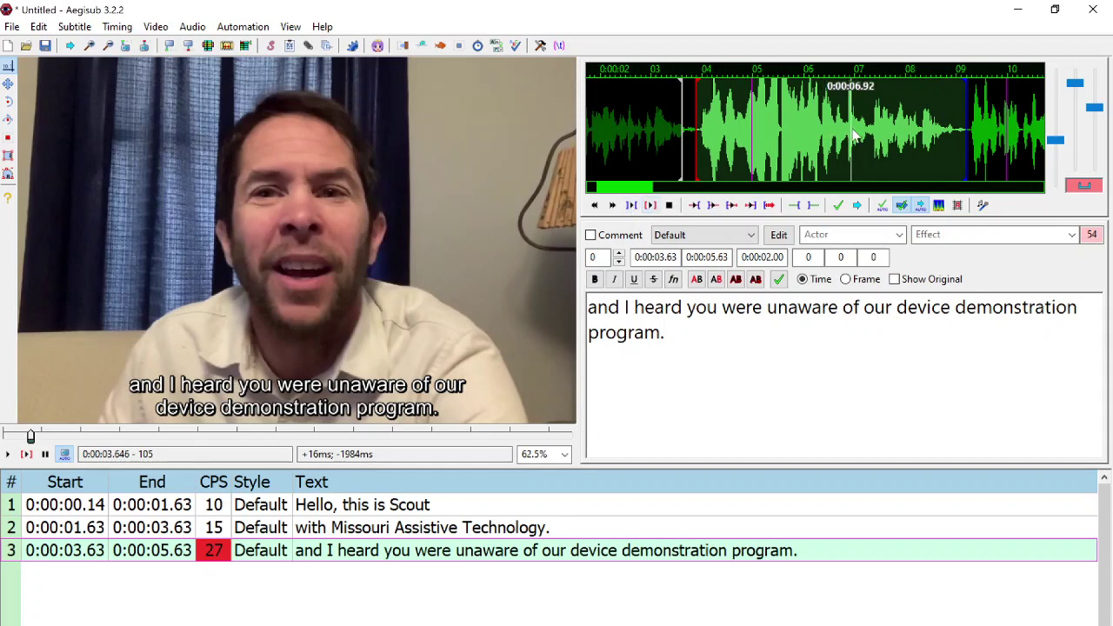
left_click(836, 206)
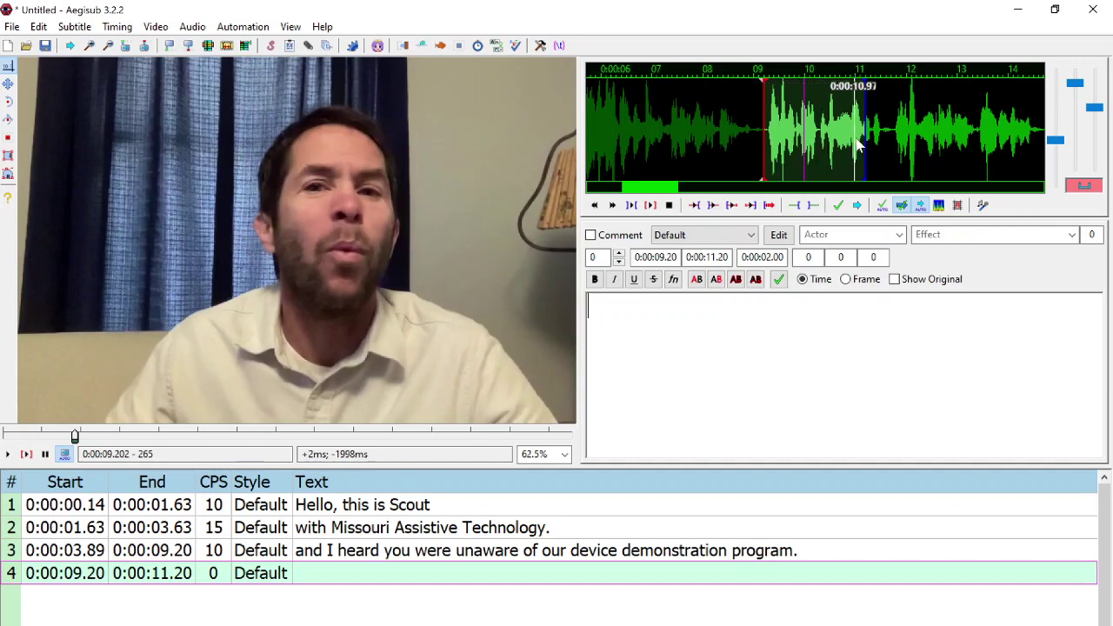
Step: Extend the fourth subtitle line on the waveform to end at about 0:00:14.59 and play its audio
scroll(927, 142, "up", 2)
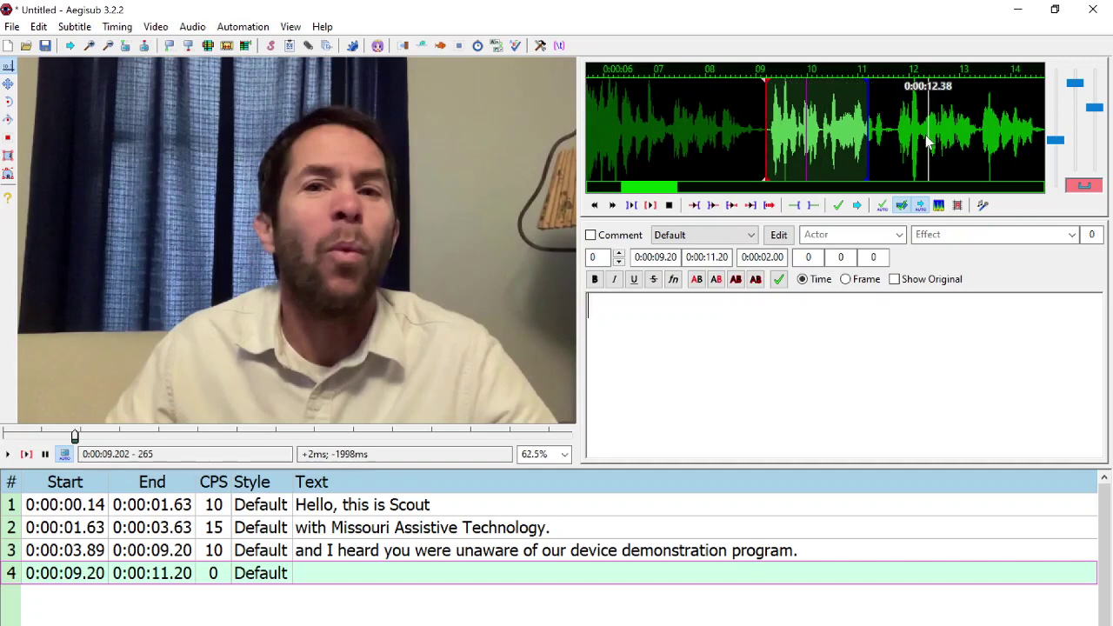
scroll(967, 142, "down", 3)
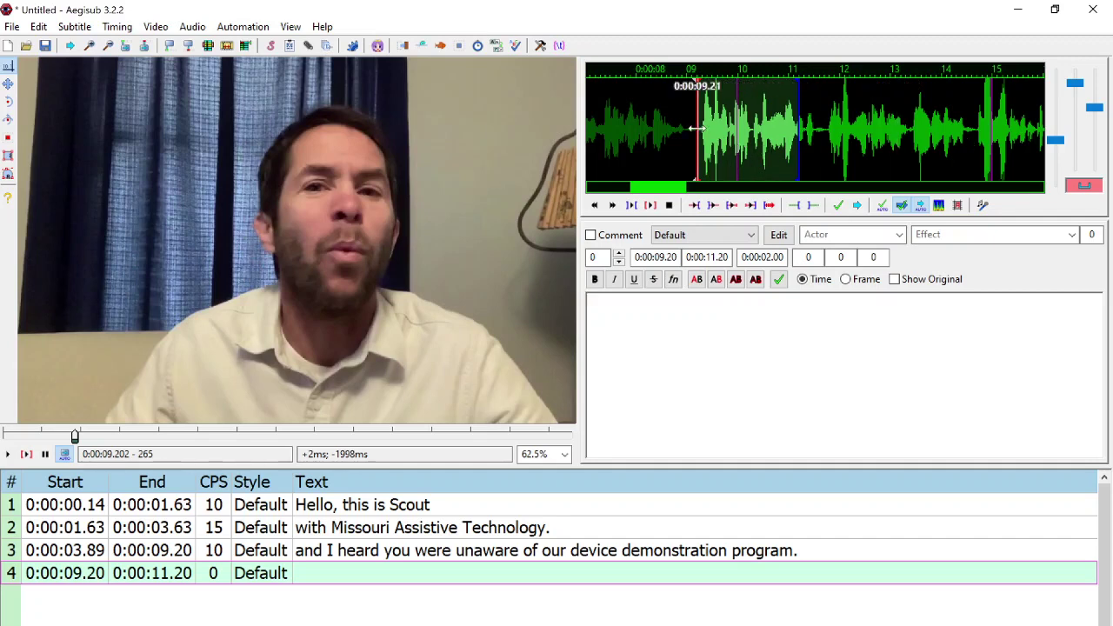
right_click(972, 126)
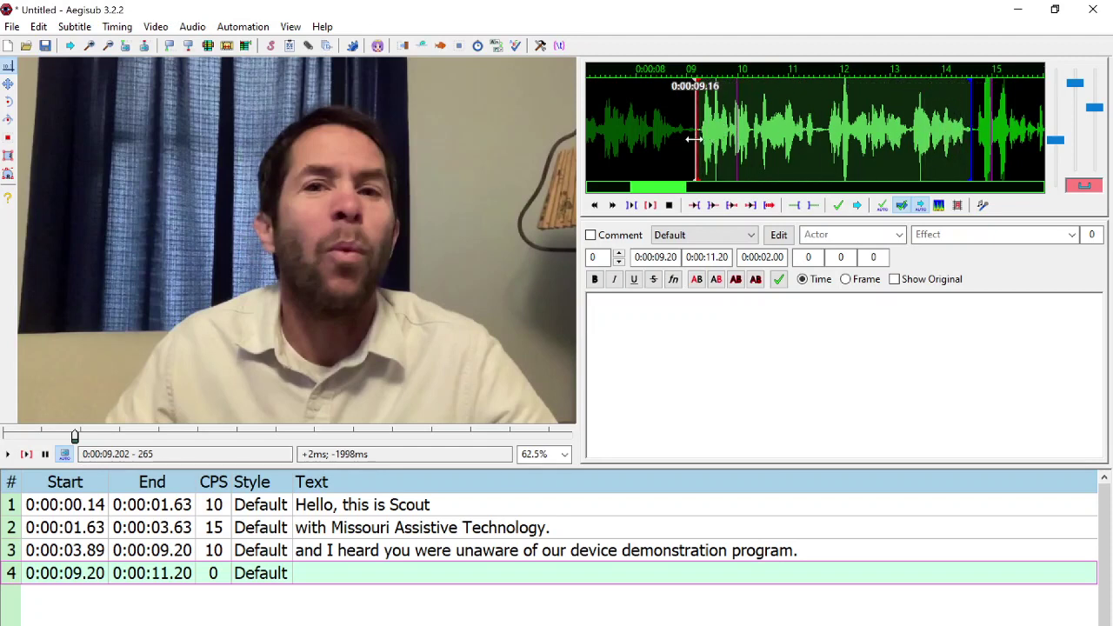
left_click(632, 204)
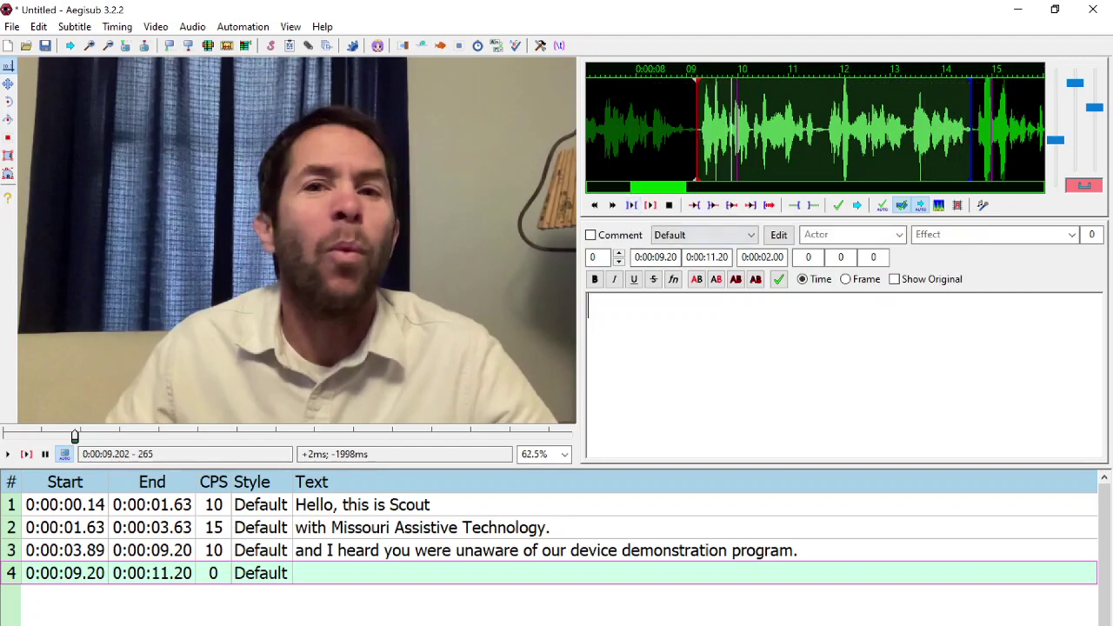
Step: Enter the fourth line's caption text "Well, let me tell you, it exists so that you", correcting the spelling of "exists"
type("Well, let me te")
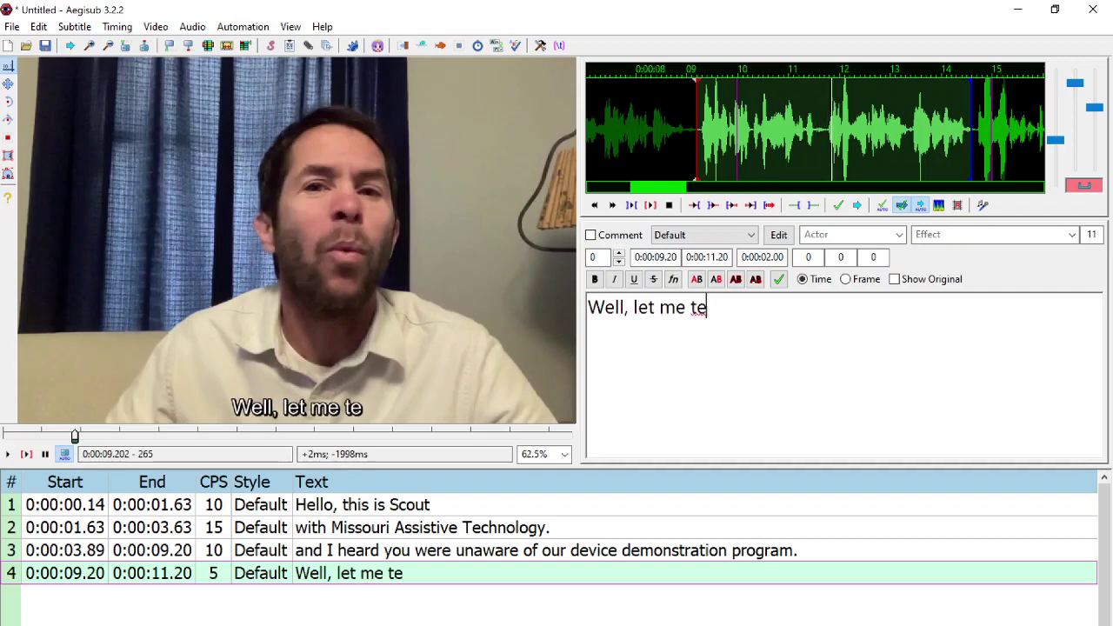
type("ll you, it excists")
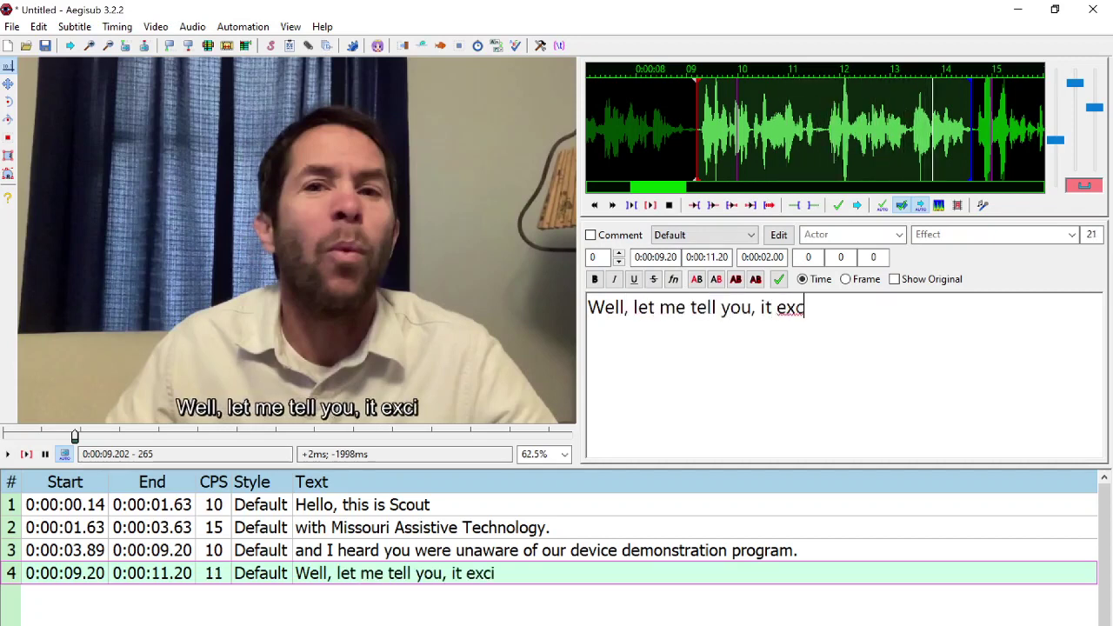
key("BackSpace")
key("BackSpace")
type("ts t")
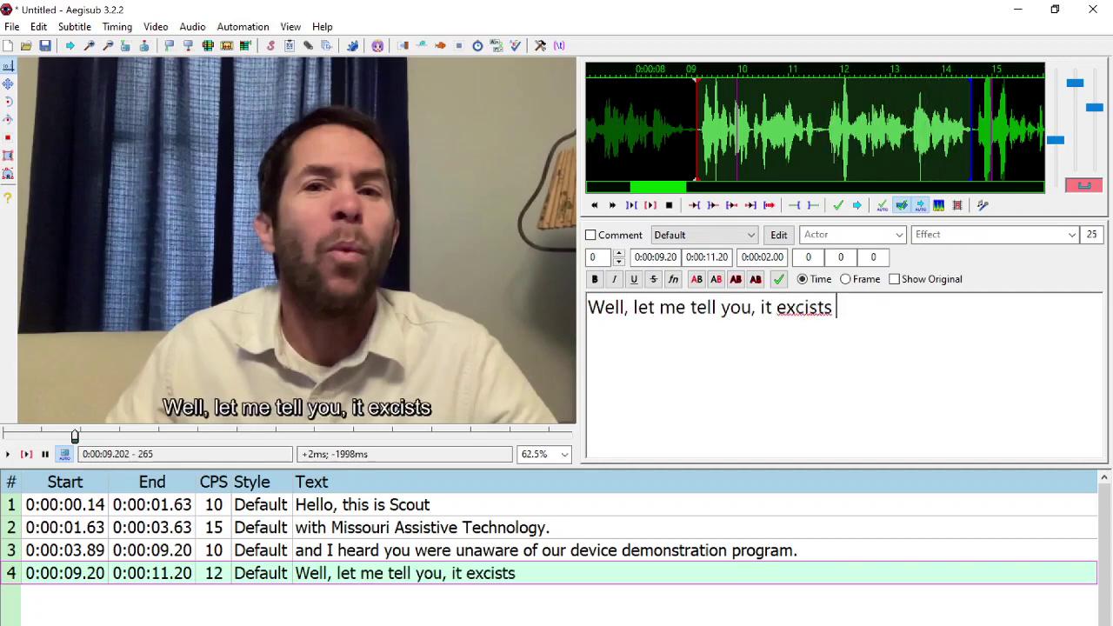
key("BackSpace")
key("BackSpace")
key("BackSpace")
key("BackSpace")
key("BackSpace")
key("BackSpace")
key("BackSpace")
type("ists so that you")
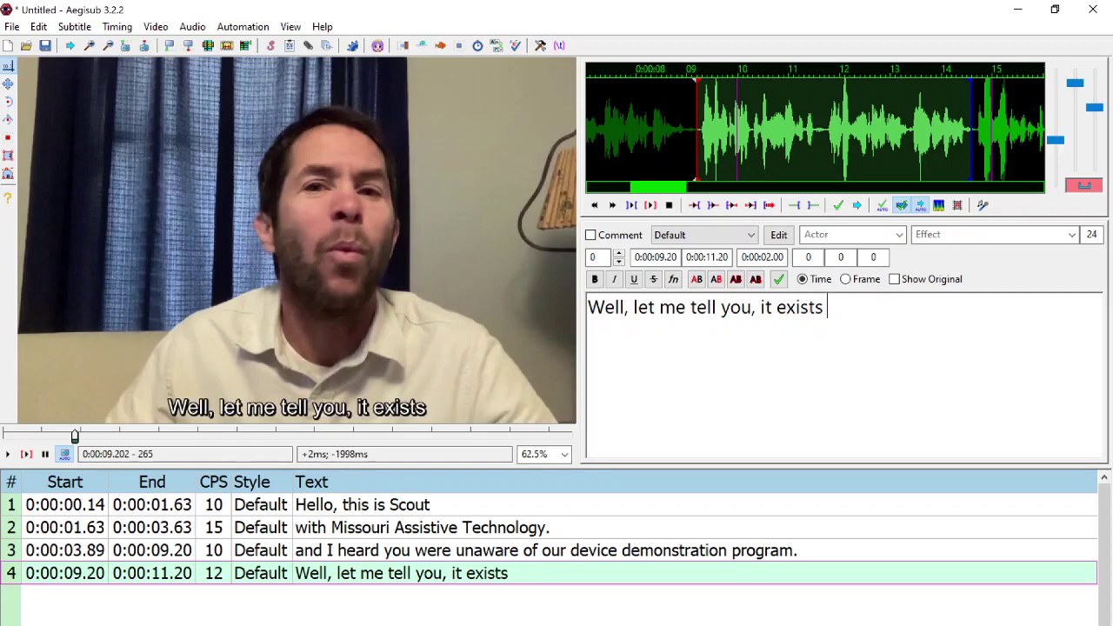
Step: Complete the fourth caption with "can make an informed decision", replay its audio and commit the line
type(" can make a")
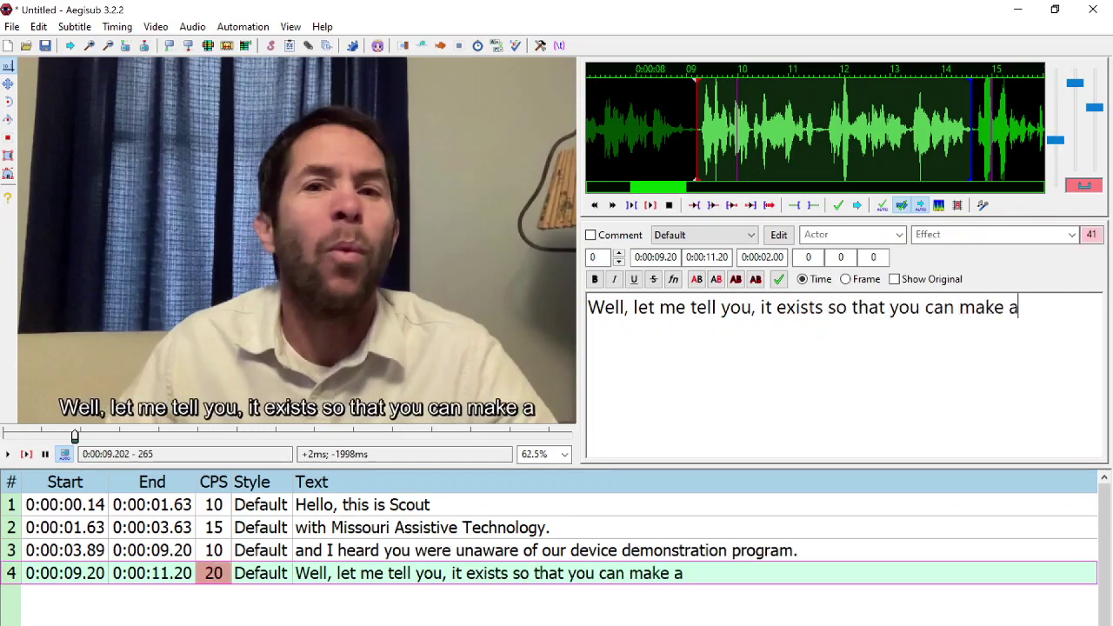
type("n informed decidi")
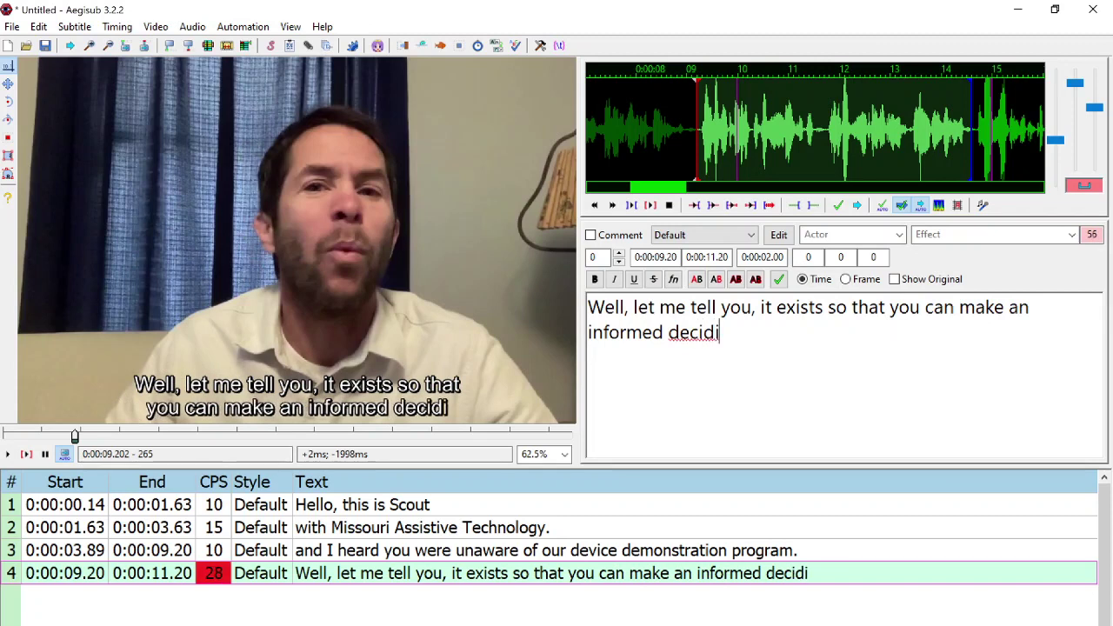
key("BackSpace")
key("BackSpace")
type("sion")
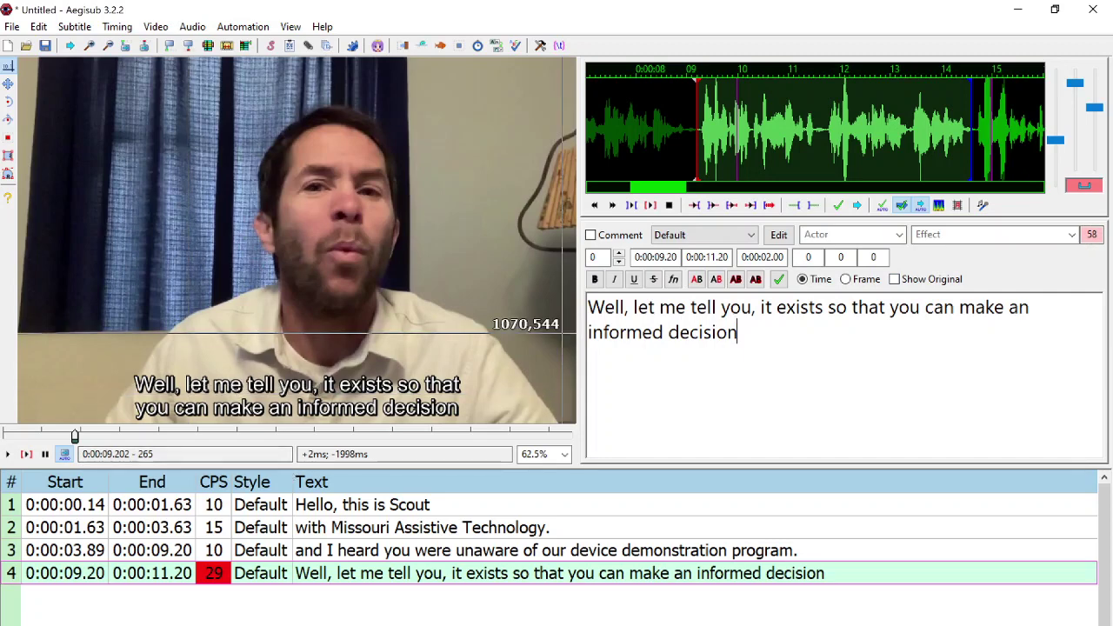
left_click(633, 207)
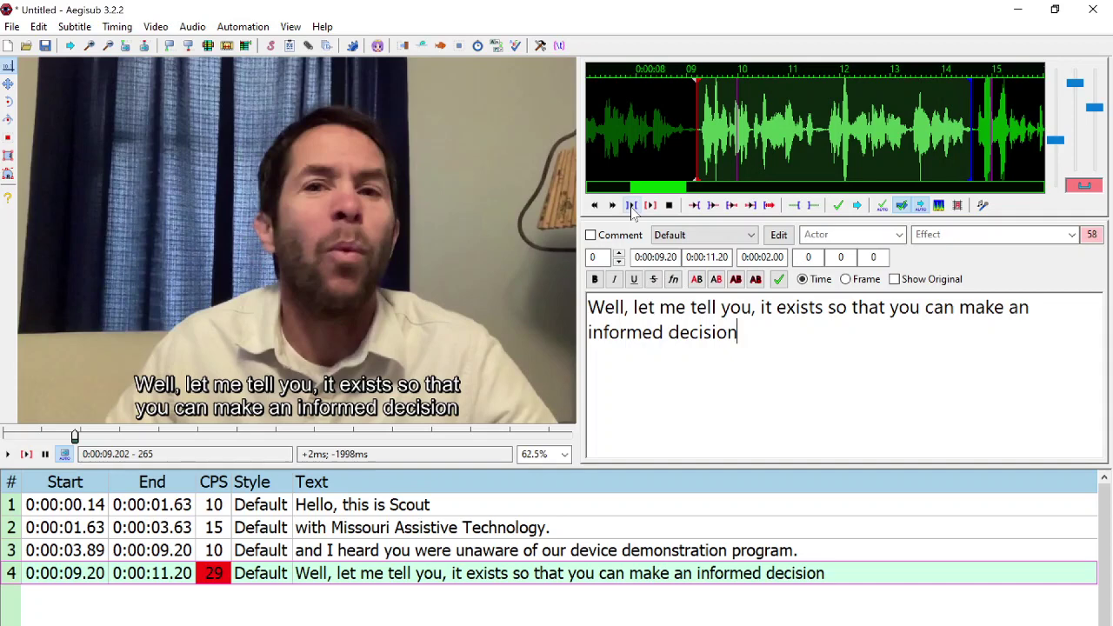
left_click(840, 205)
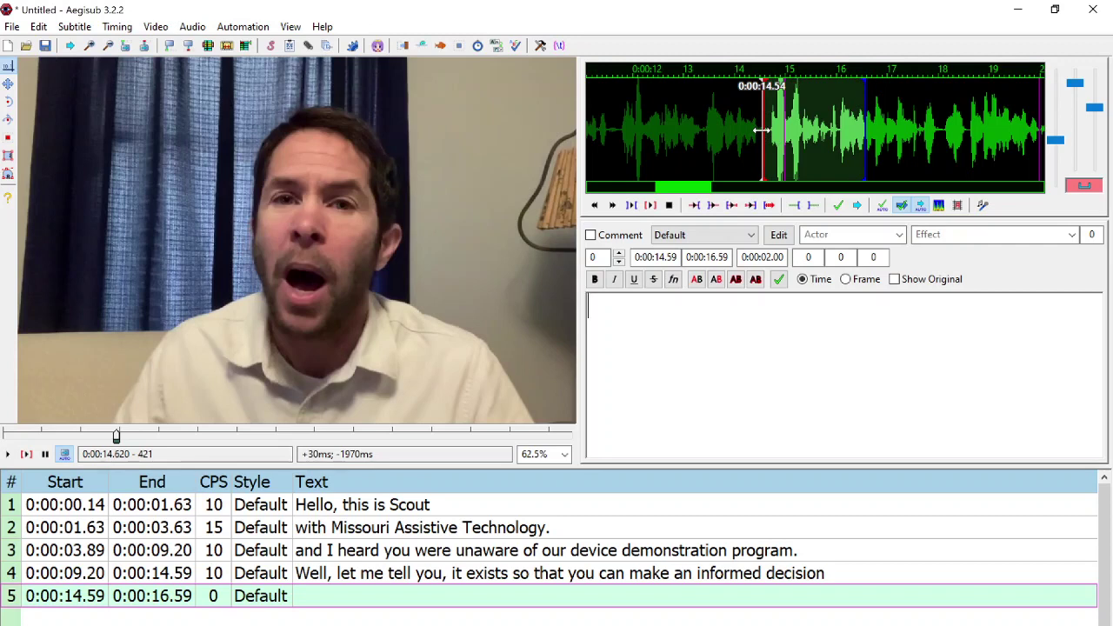
Step: Extend the fifth subtitle line on the waveform to end at about 0:00:20.38 and play its audio
scroll(905, 125, "down", 2)
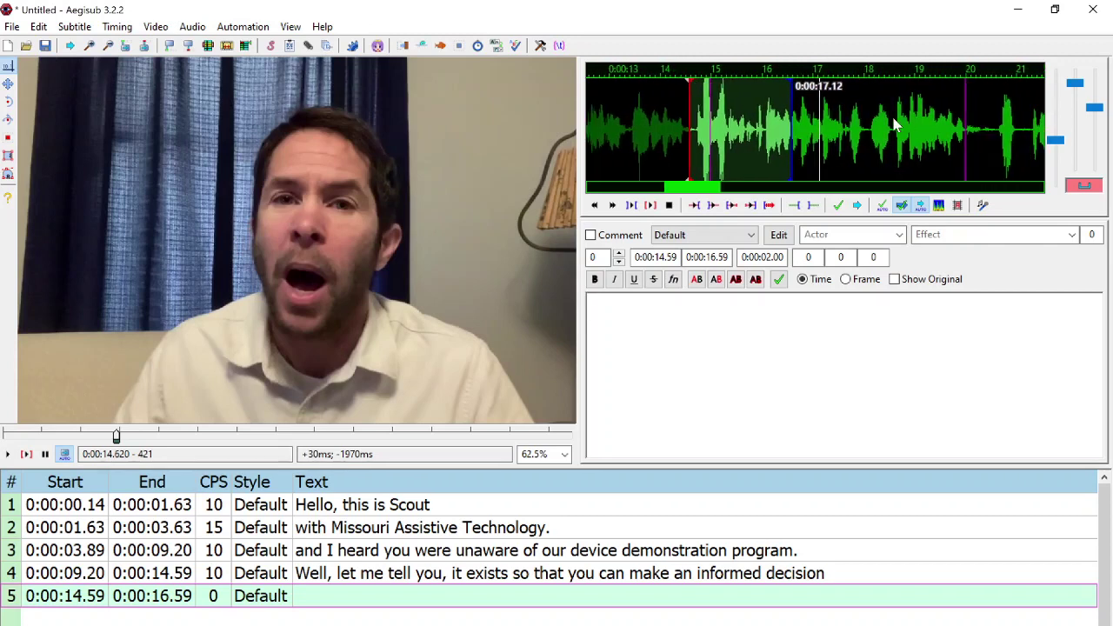
right_click(982, 120)
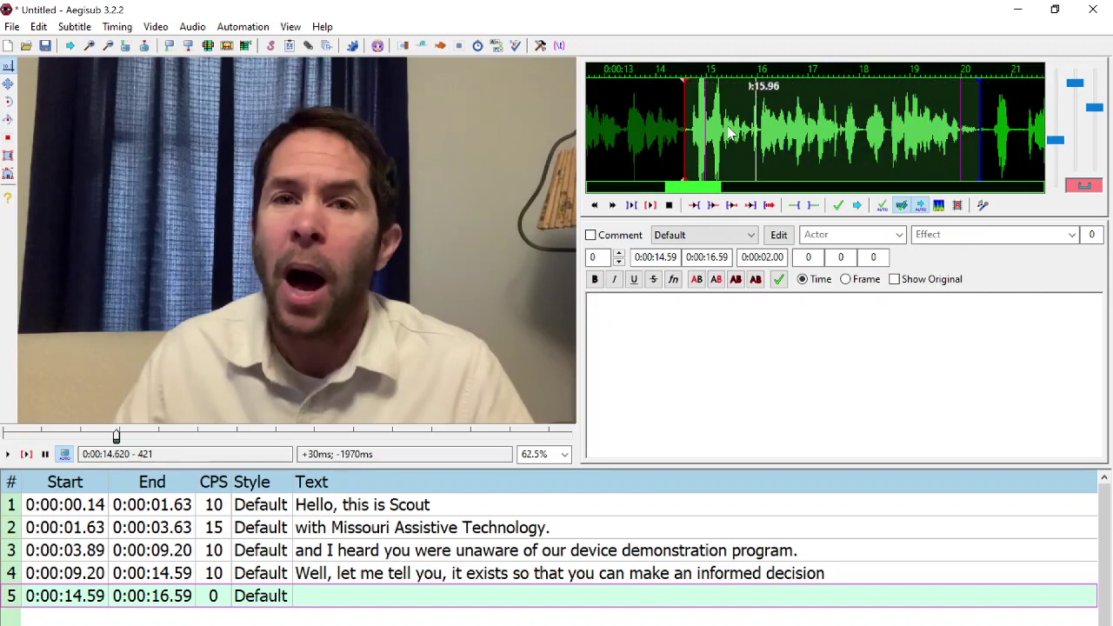
left_click(632, 206)
Step: Enter the fifth line's caption text "about what assistive technology is going to best"
type("about")
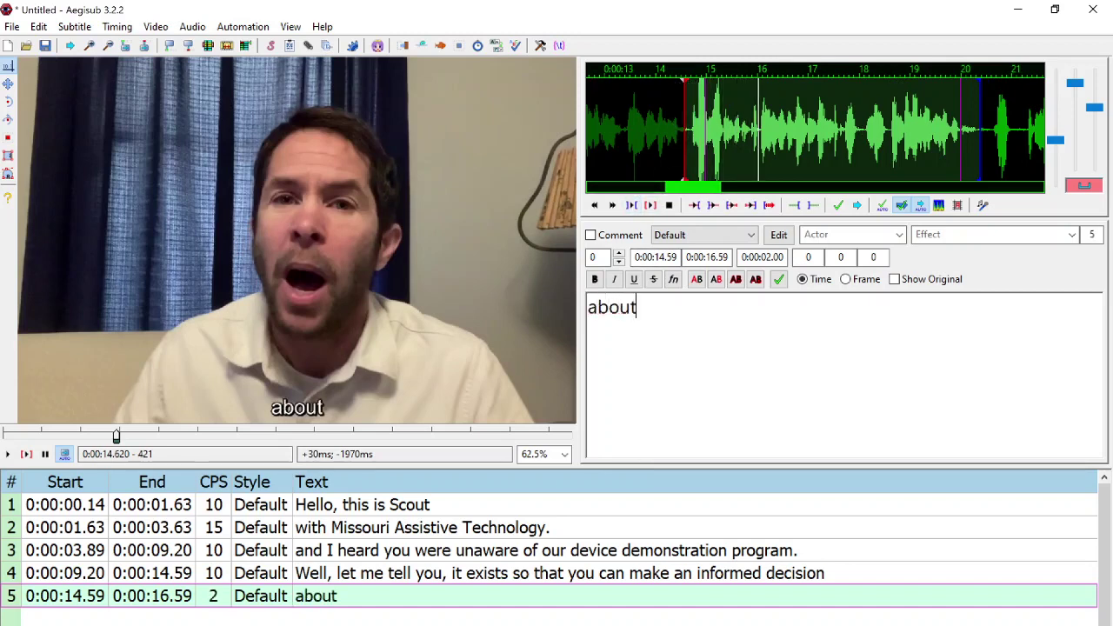
type(" what assistie t")
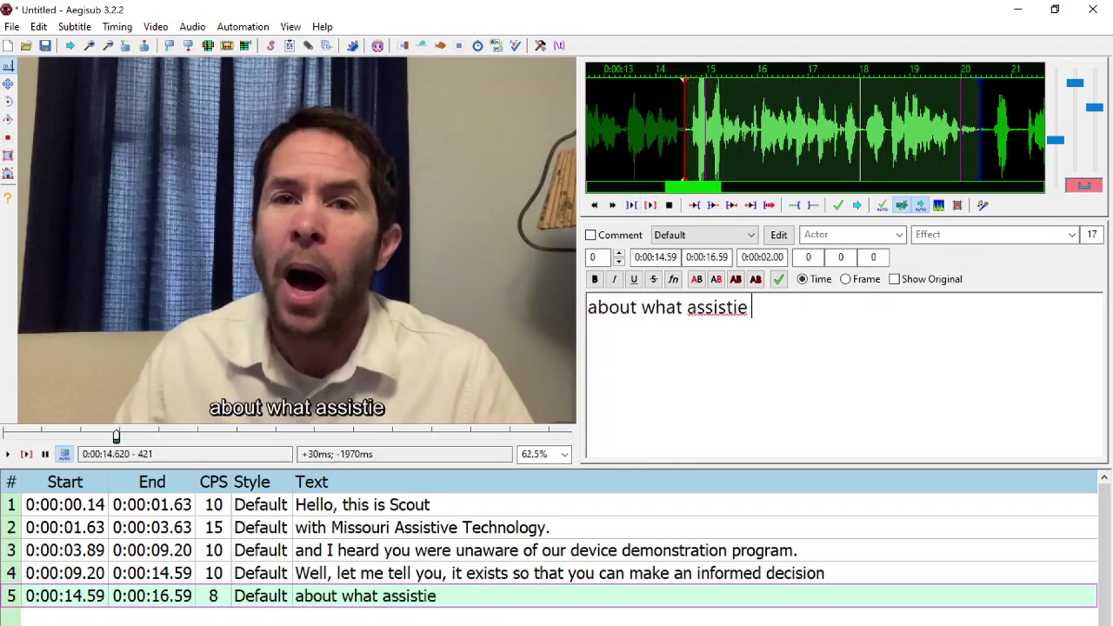
key("BackSpace")
key("BackSpace")
key("BackSpace")
type("ve techno")
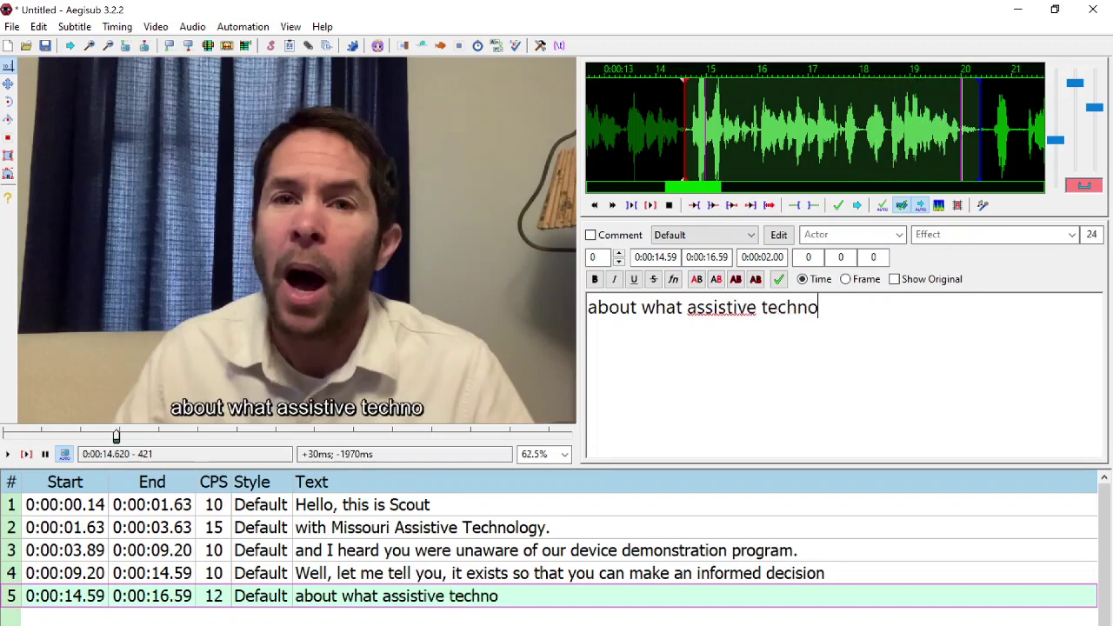
type("logy is going to best ")
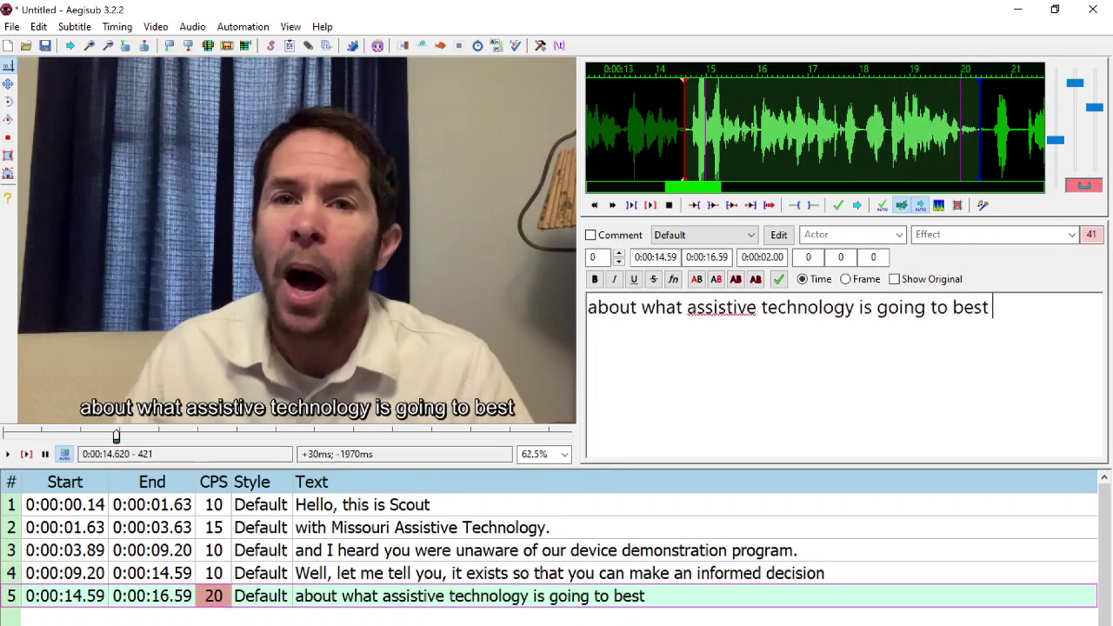
Step: Complete the fifth caption with "support you or someone that you're helping." and commit the line
type("sulpo")
key("BackSpace")
key("BackSpace")
key("BackSpace")
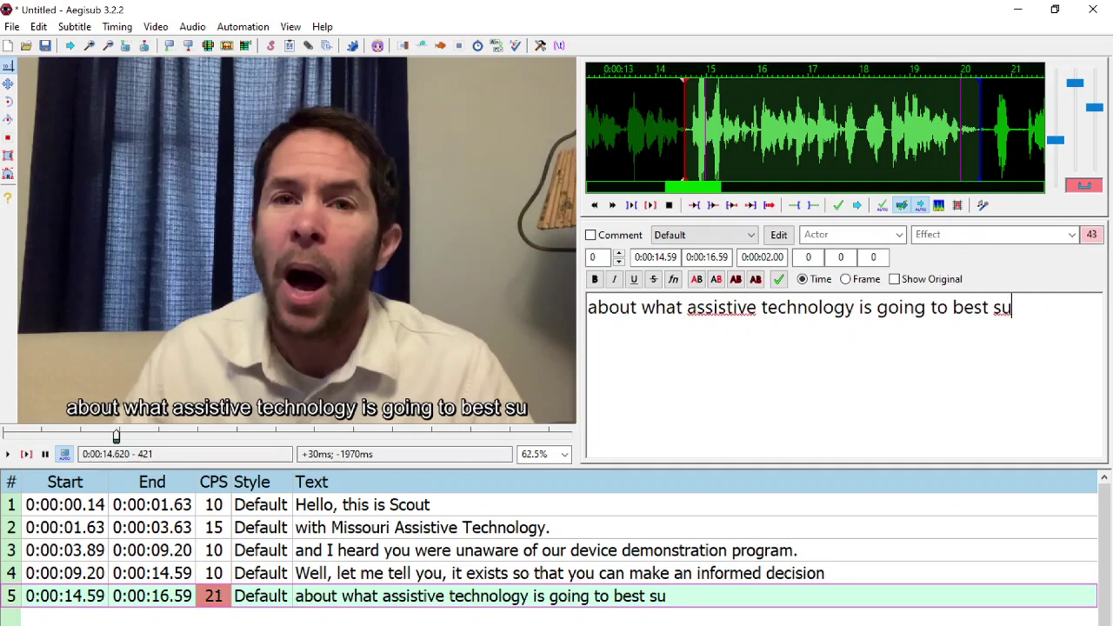
type("pport you or som")
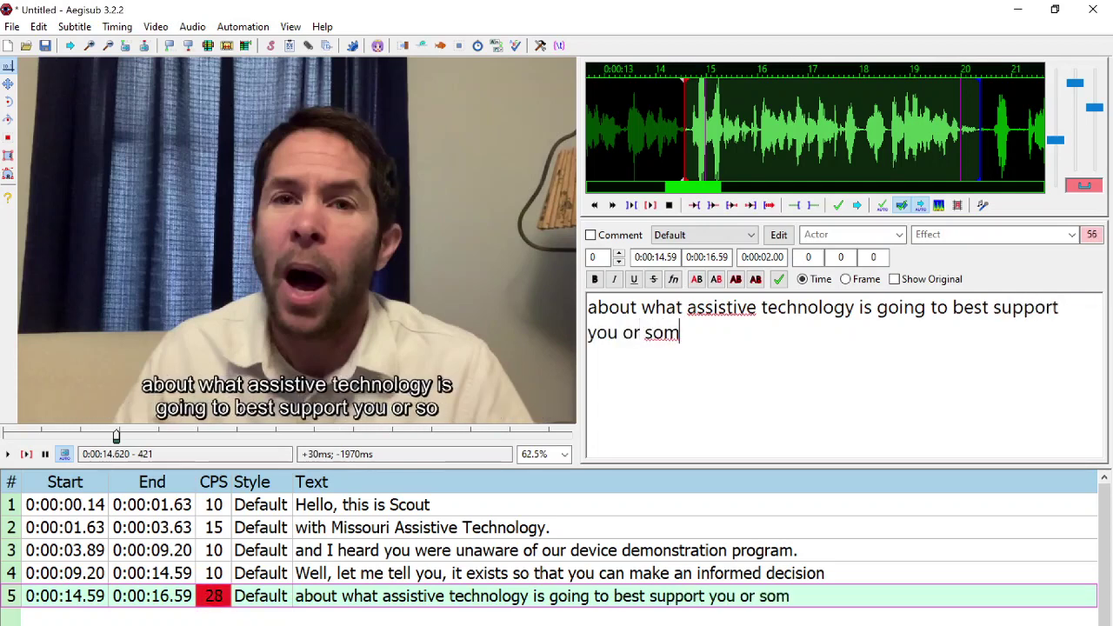
type("eone tha")
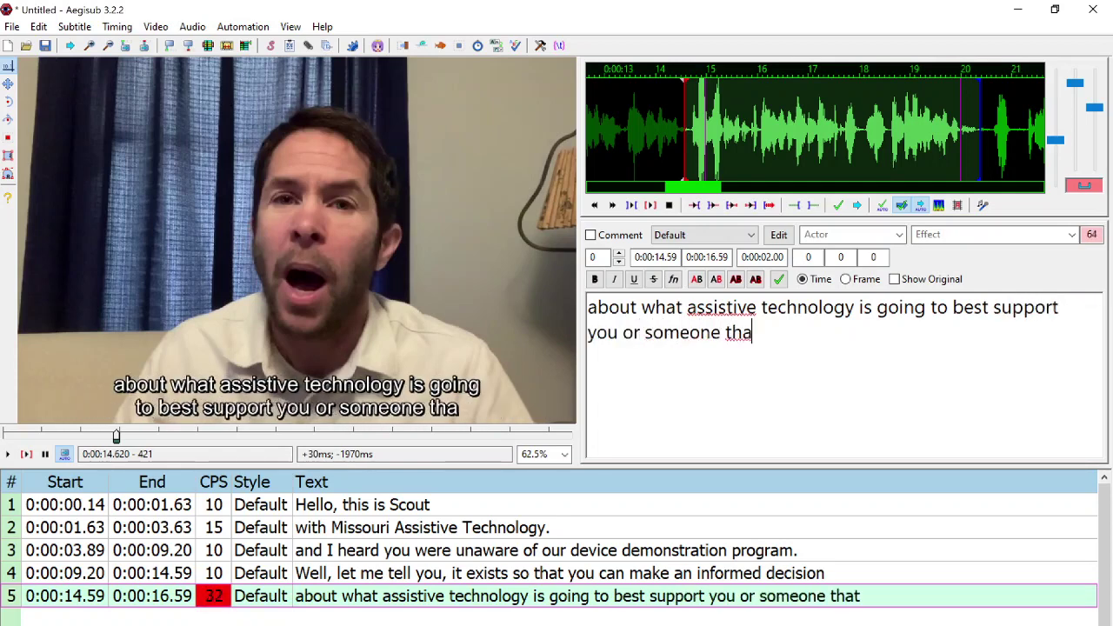
type("t you're helping.")
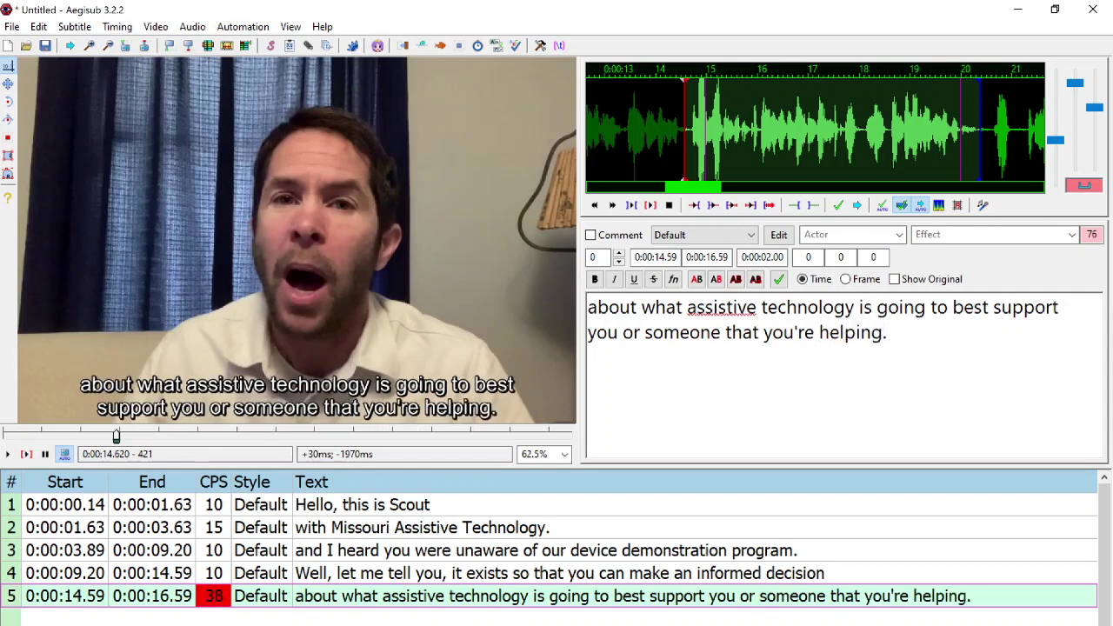
left_click(839, 207)
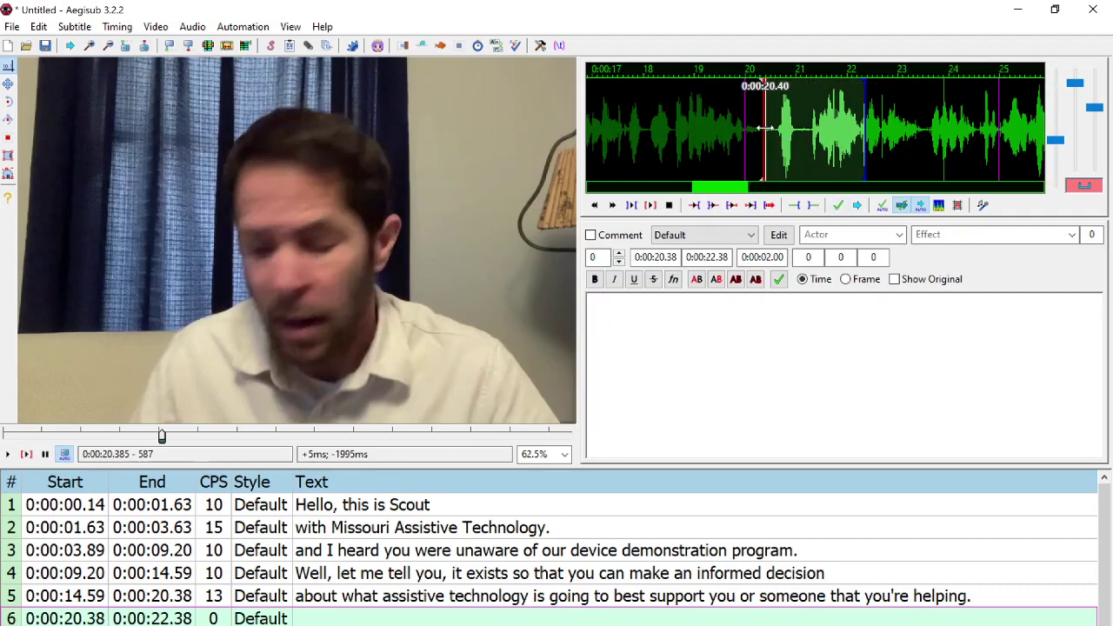
Step: Extend the sixth subtitle line on the waveform to end at about 0:00:26.83 and play its audio
scroll(809, 130, "right", 2)
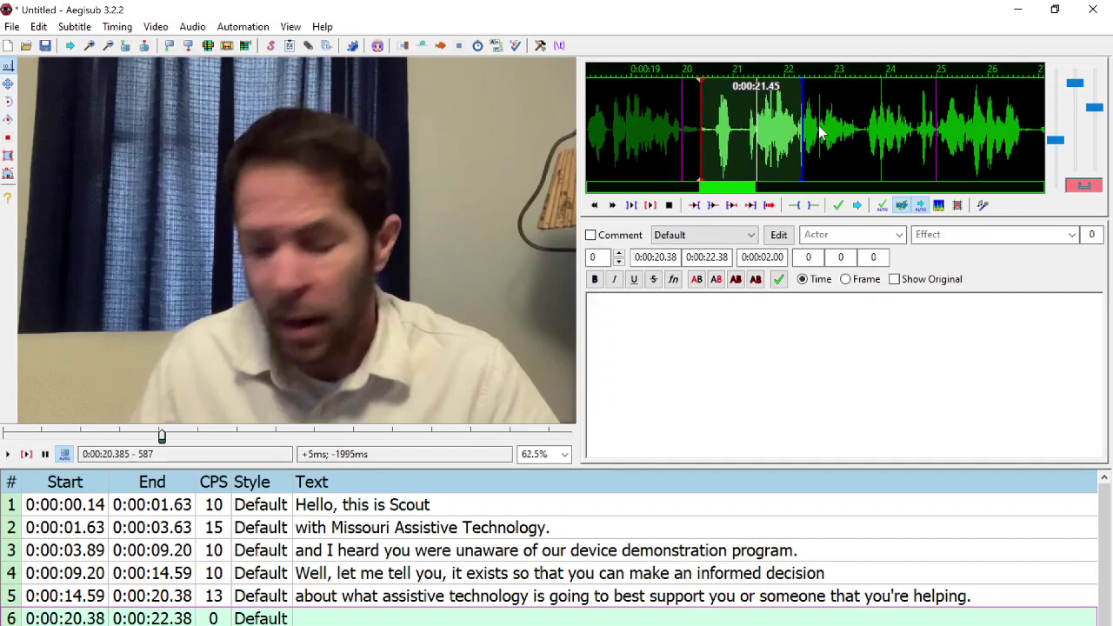
scroll(821, 130, "right", 1)
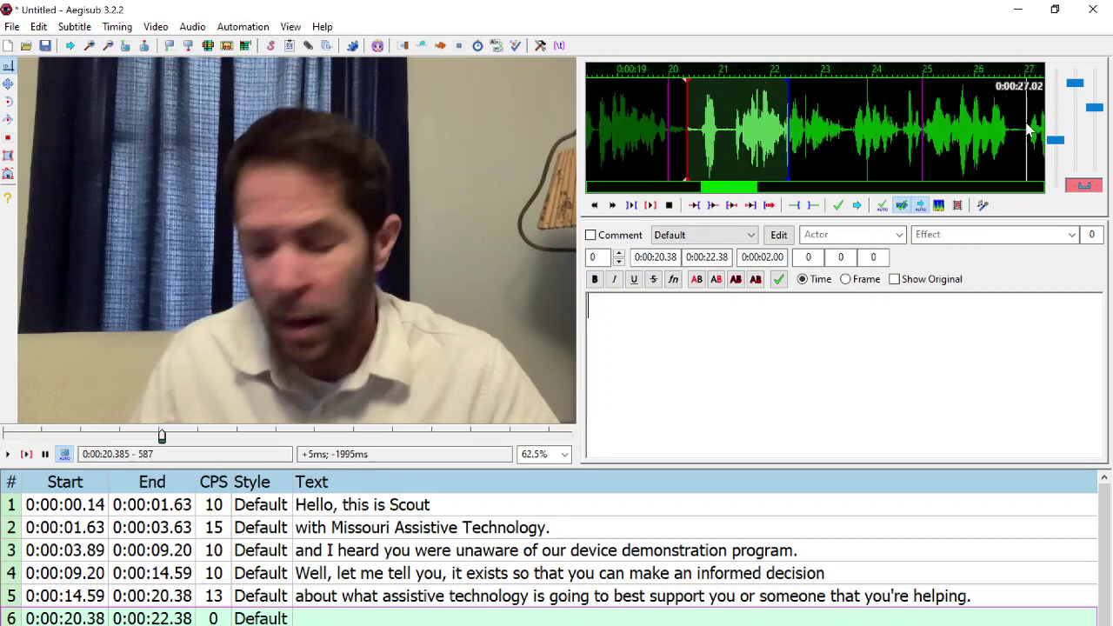
scroll(1025, 130, "right", 1)
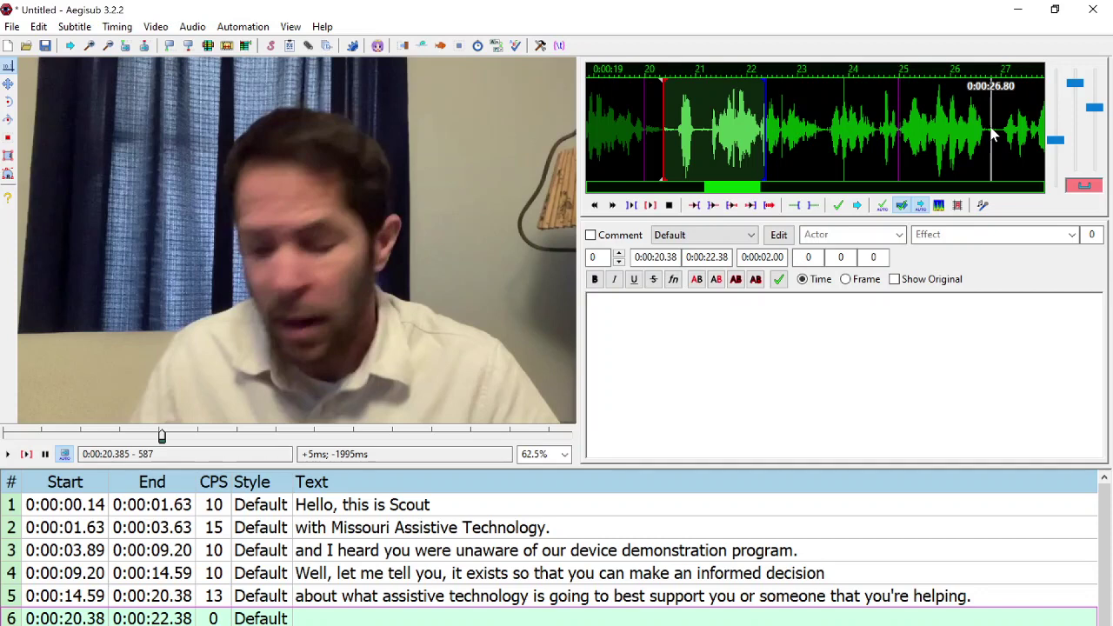
right_click(992, 132)
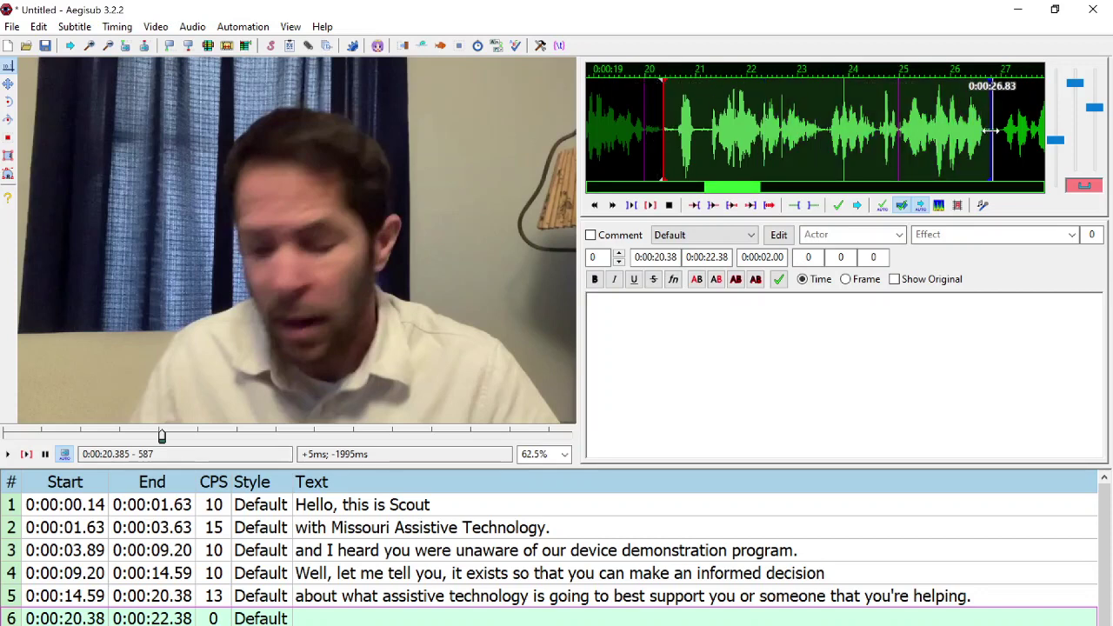
left_click(633, 205)
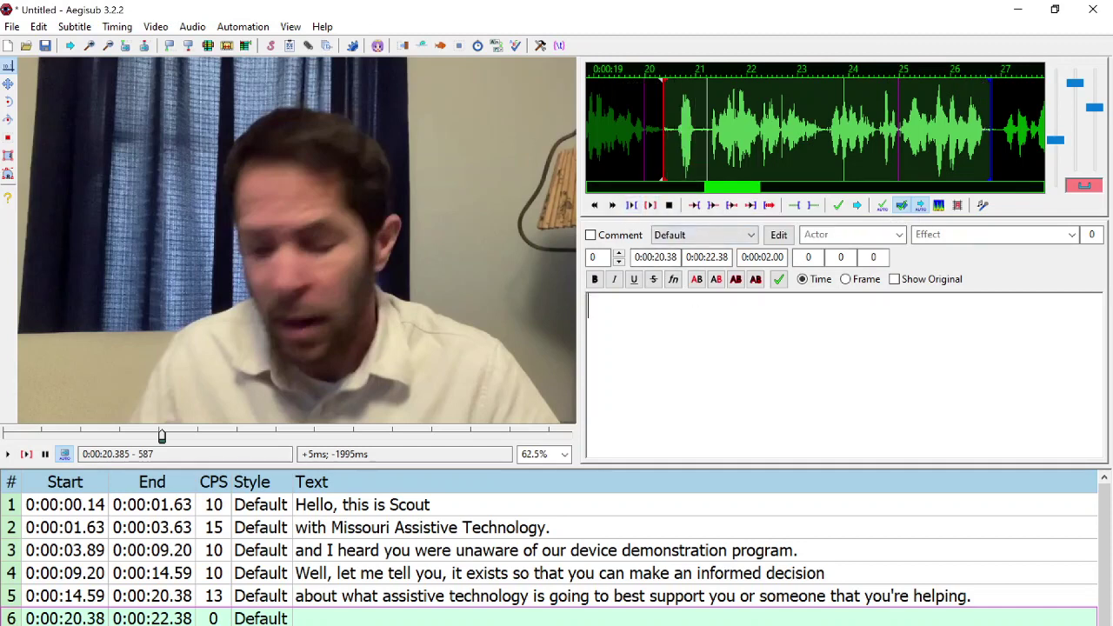
Step: Caption the sixth line "So if you were going out to buy glasses," without any words following the comma
type("So if you were going ")
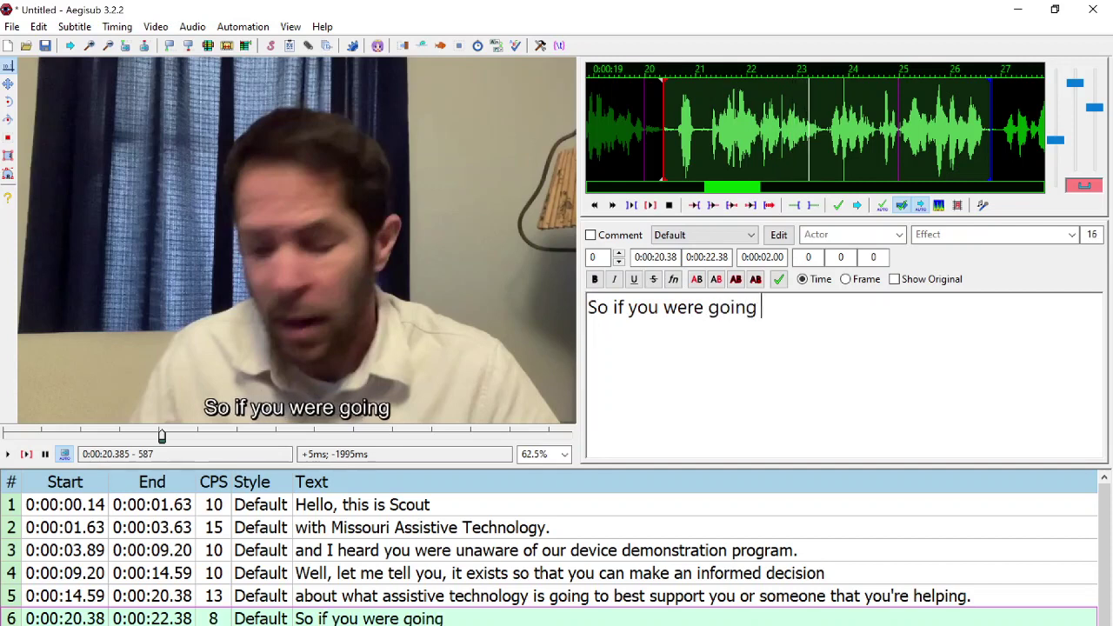
type("out to buy glasses, you wo")
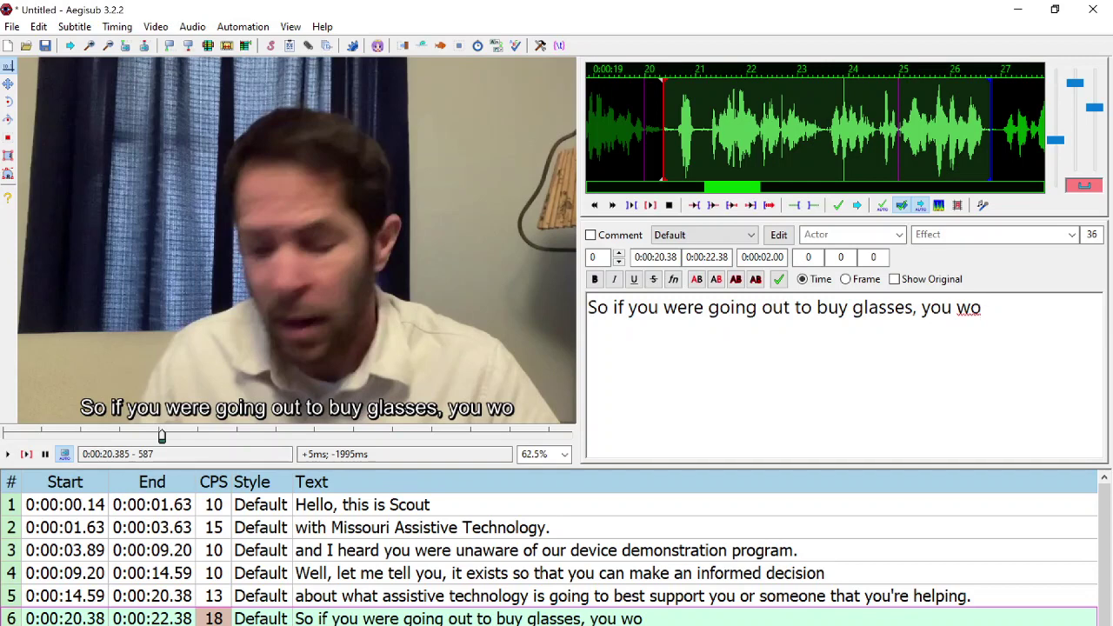
key("shift+End")
key("Delete")
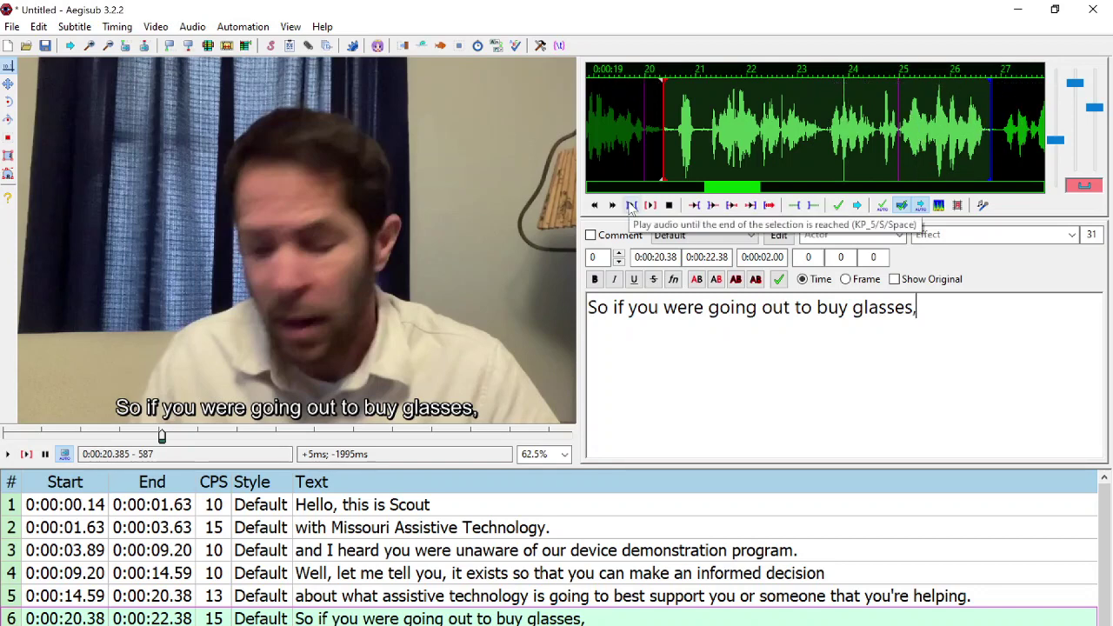
Step: Replay the sixth line's audio and retime it on the waveform to run from about 0:00:20.5 to 0:00:23.5
left_click(632, 206)
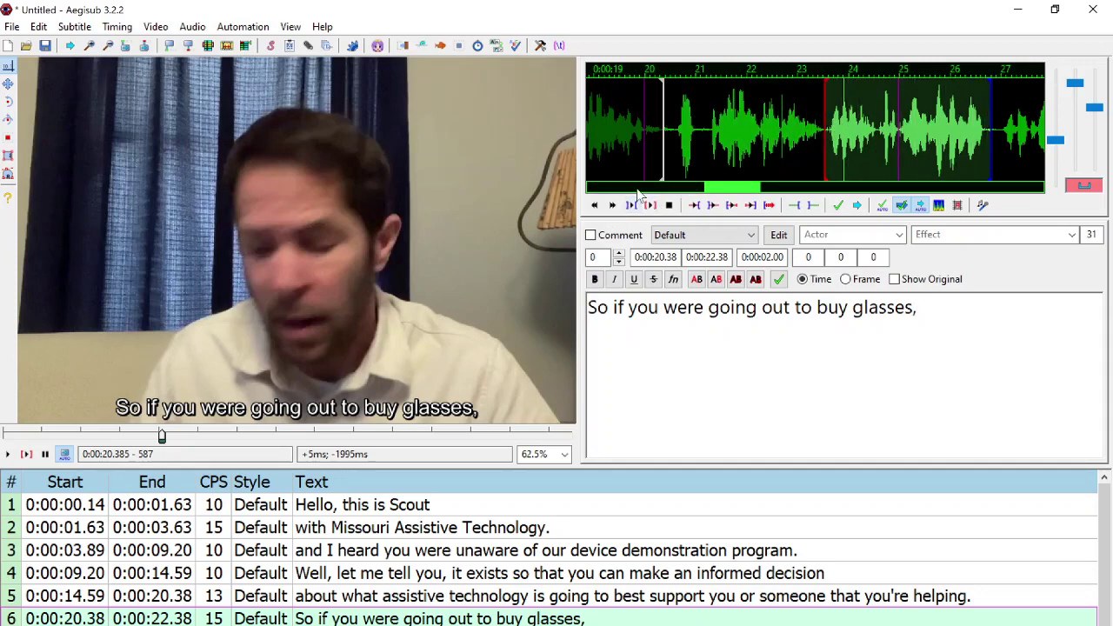
mouse_move(820, 139)
left_mouse_down()
mouse_move(770, 152)
mouse_move(671, 140)
left_mouse_up()
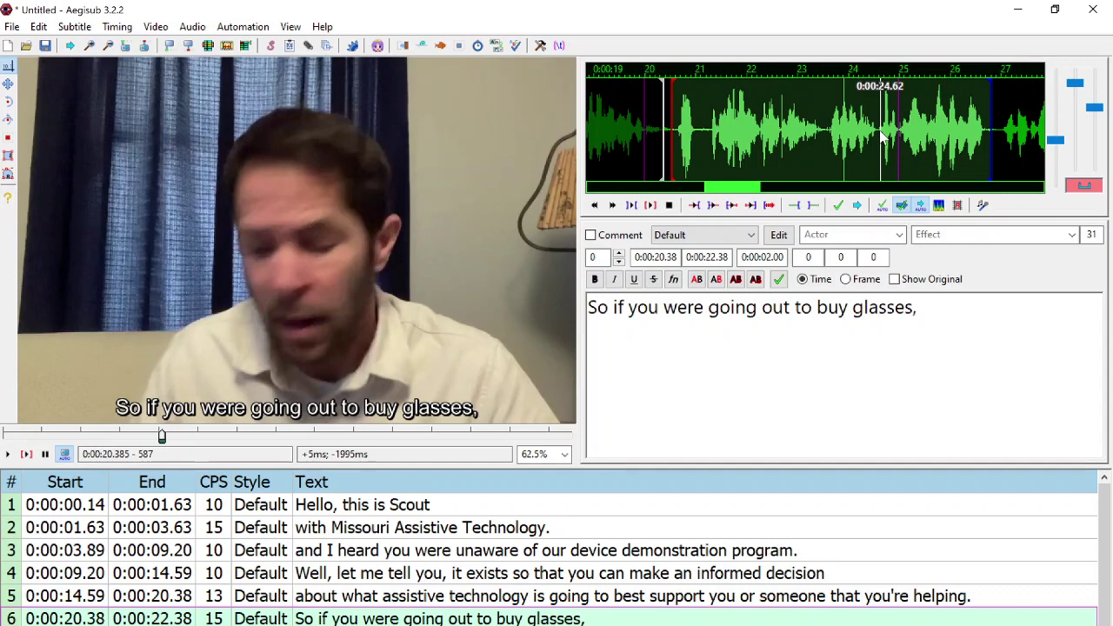
right_click(824, 136)
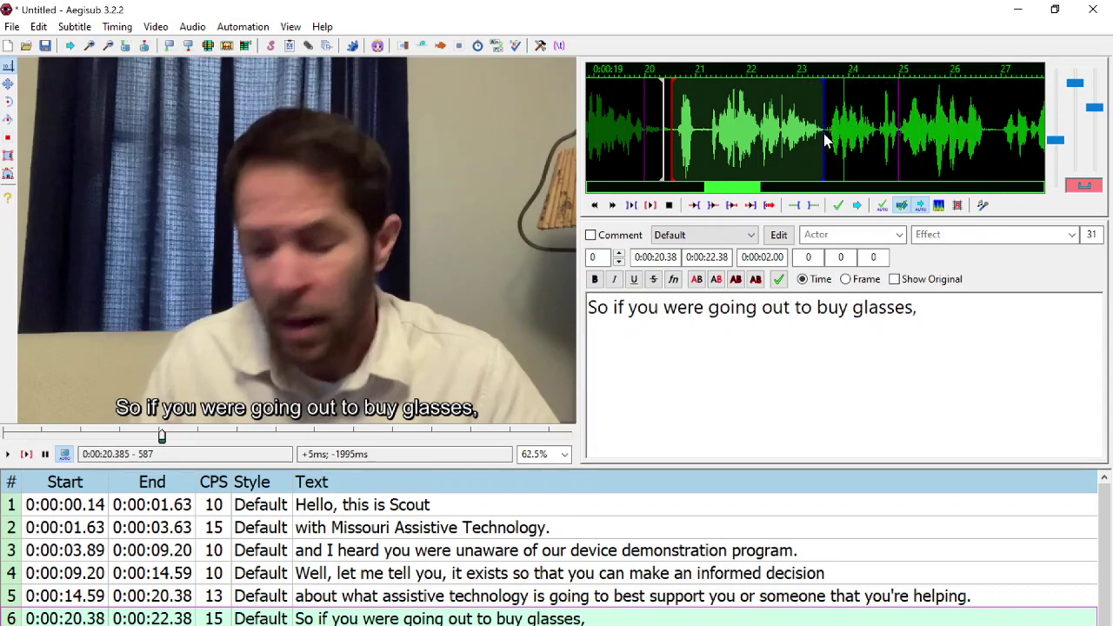
Step: Replay the sixth line's audio and commit its timing, moving on to a new seventh line
left_click(632, 206)
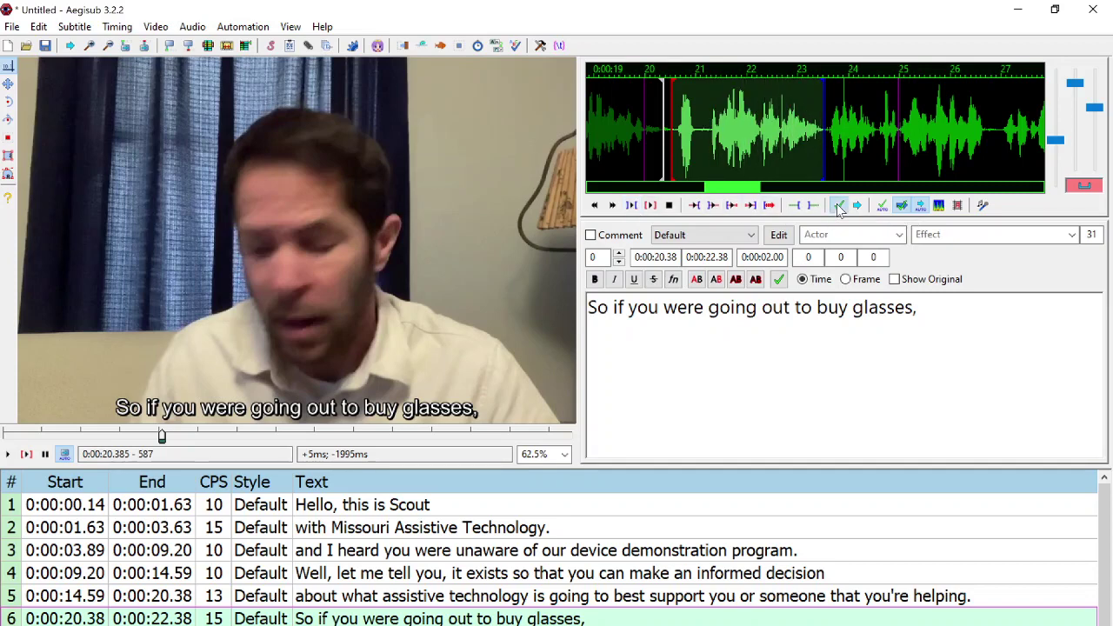
left_click(838, 206)
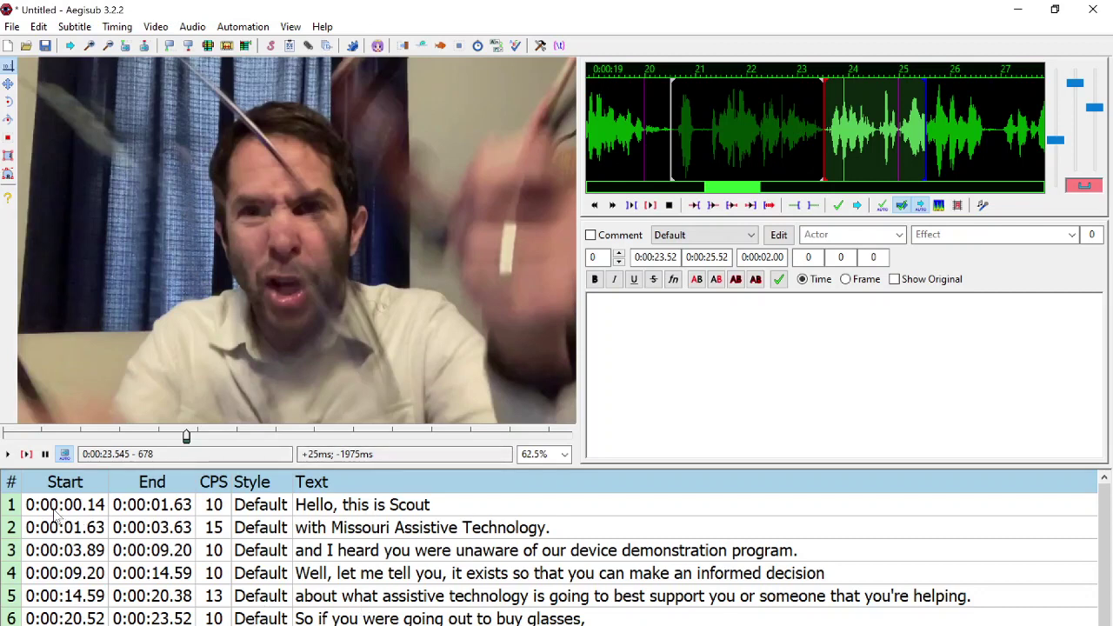
Step: Go through the first four captions individually and play the video from the first line to check the captions against the speech
left_click(9, 455)
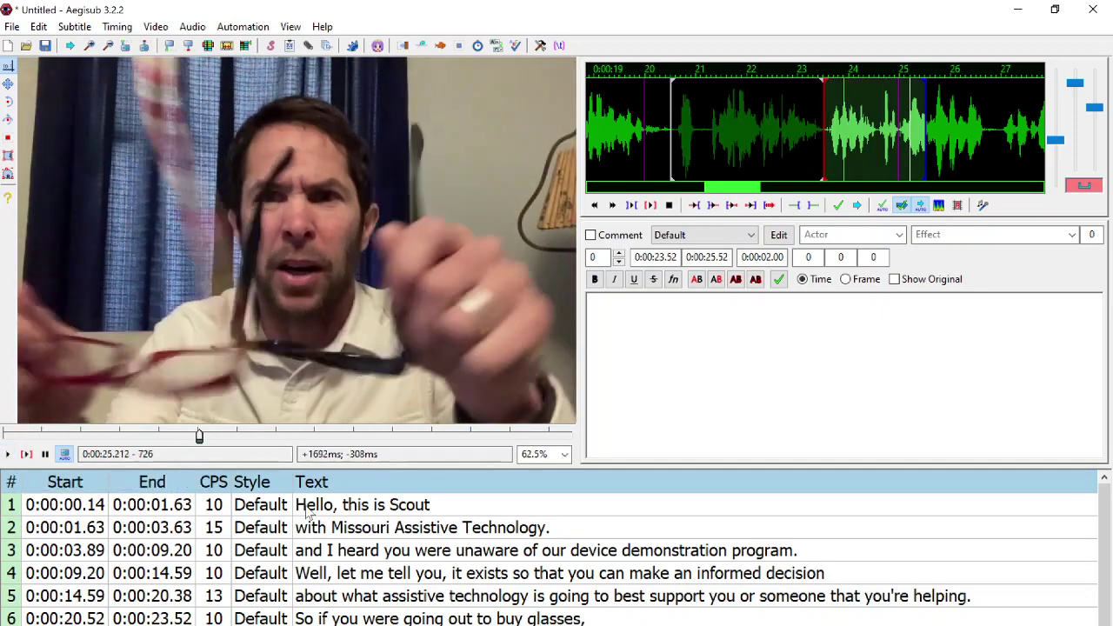
left_click(318, 506)
left_click(329, 534)
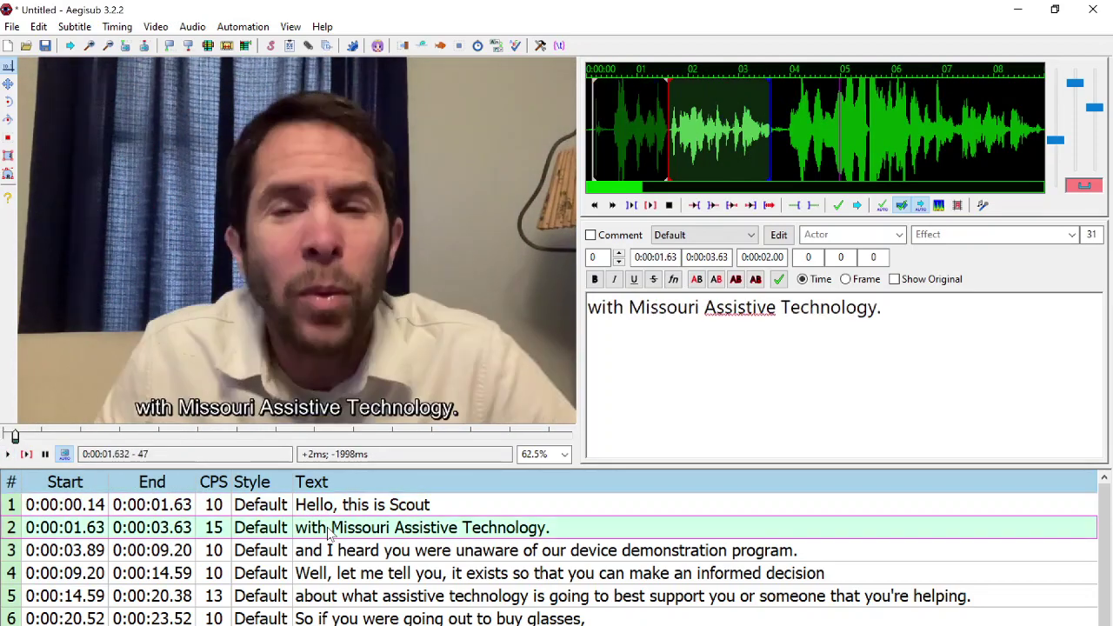
left_click(335, 555)
left_click(347, 578)
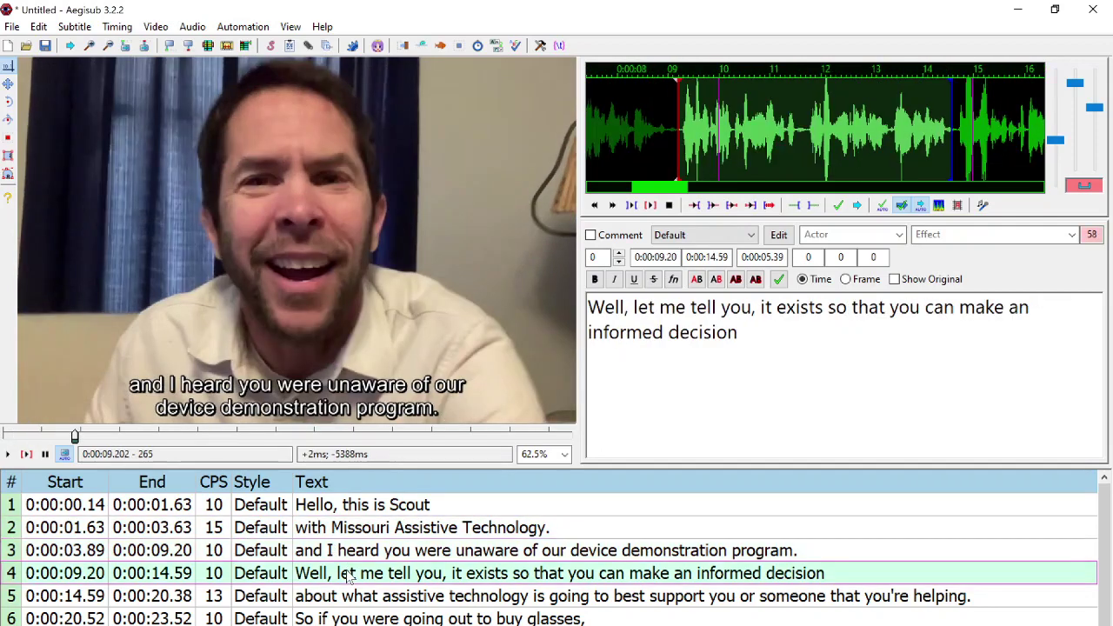
left_click(363, 553)
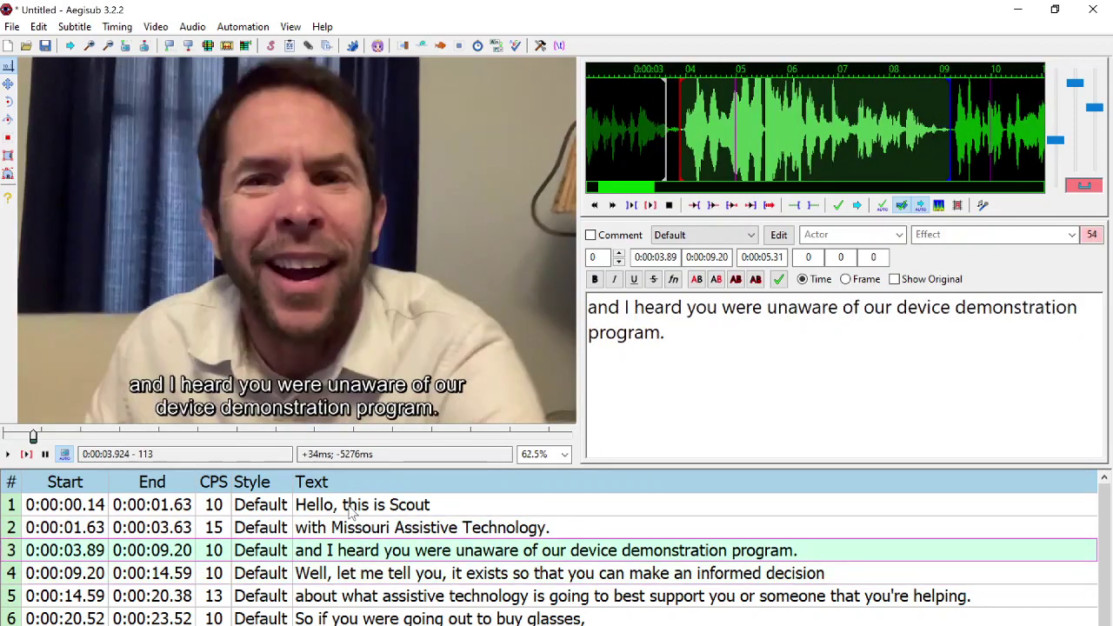
left_click(352, 513)
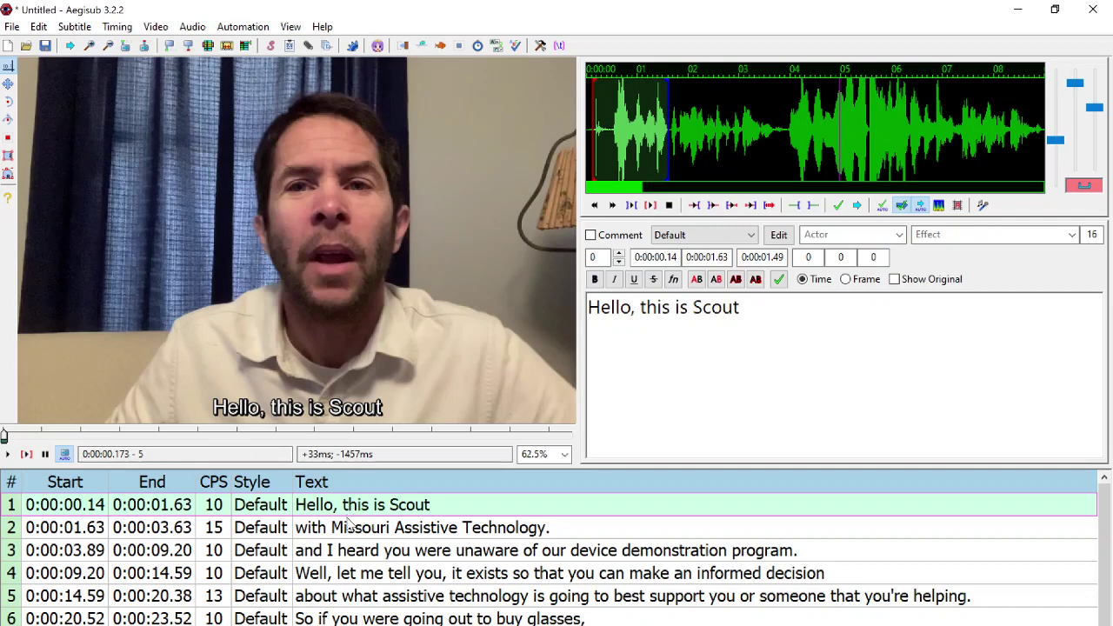
left_click(352, 527)
left_click(349, 512)
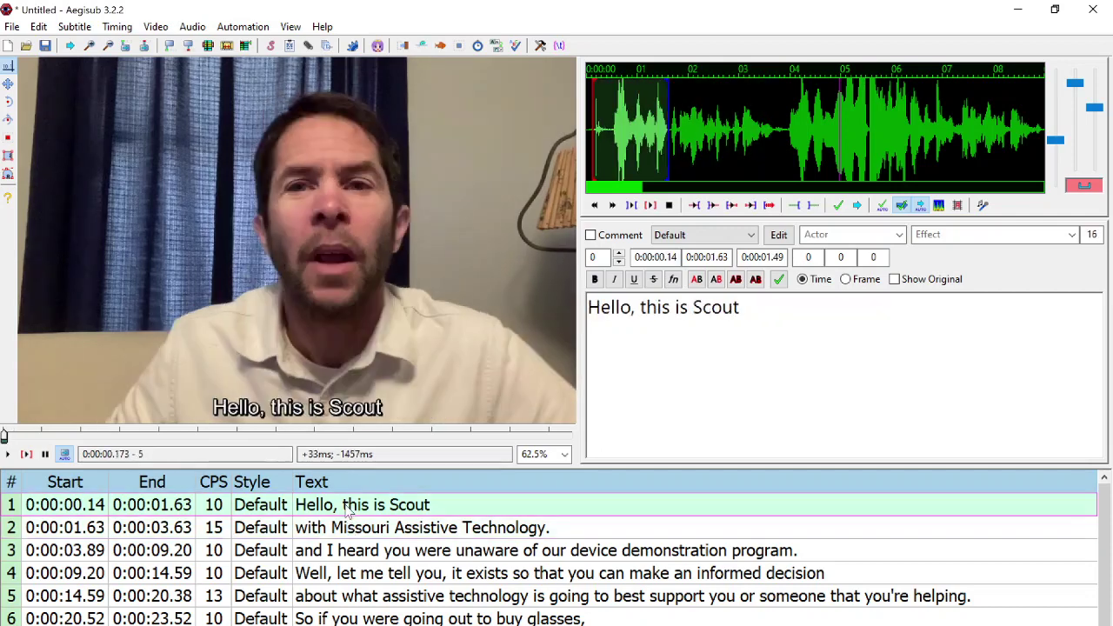
left_click(7, 456)
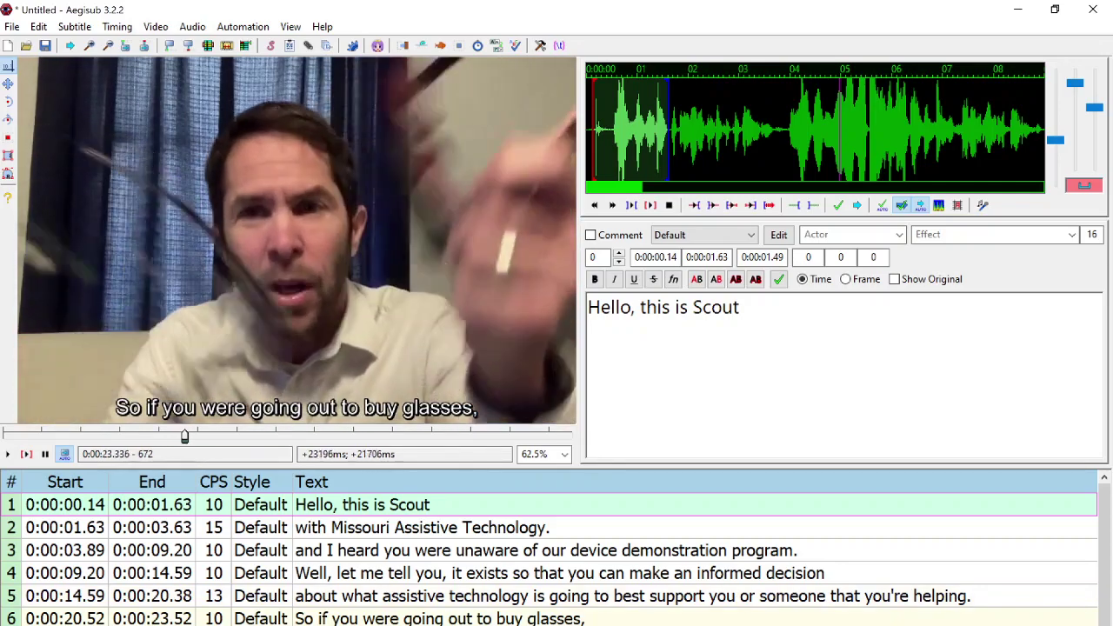
left_click(45, 455)
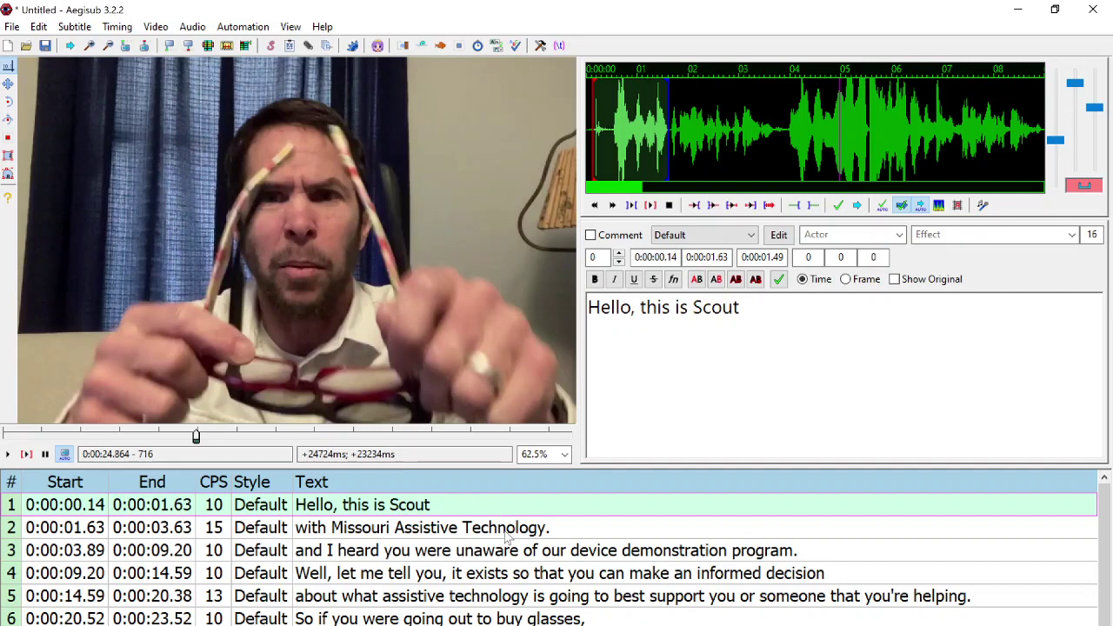
Step: Capitalize the third caption's opening word to "And" and look over the fourth, fifth and sixth captions
left_click(365, 556)
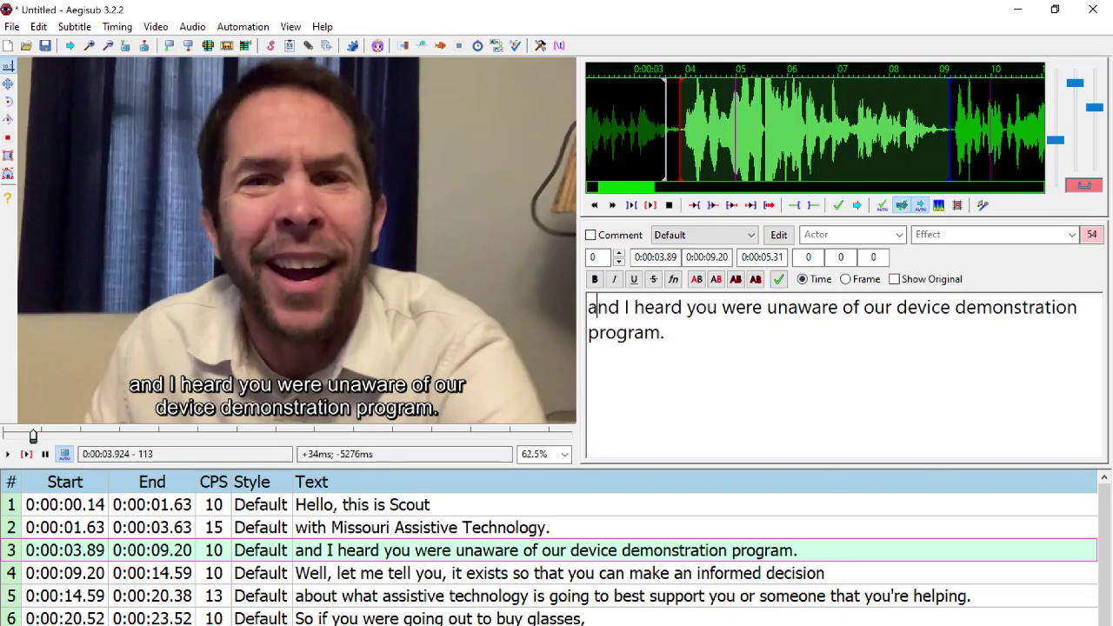
key("BackSpace")
type("A")
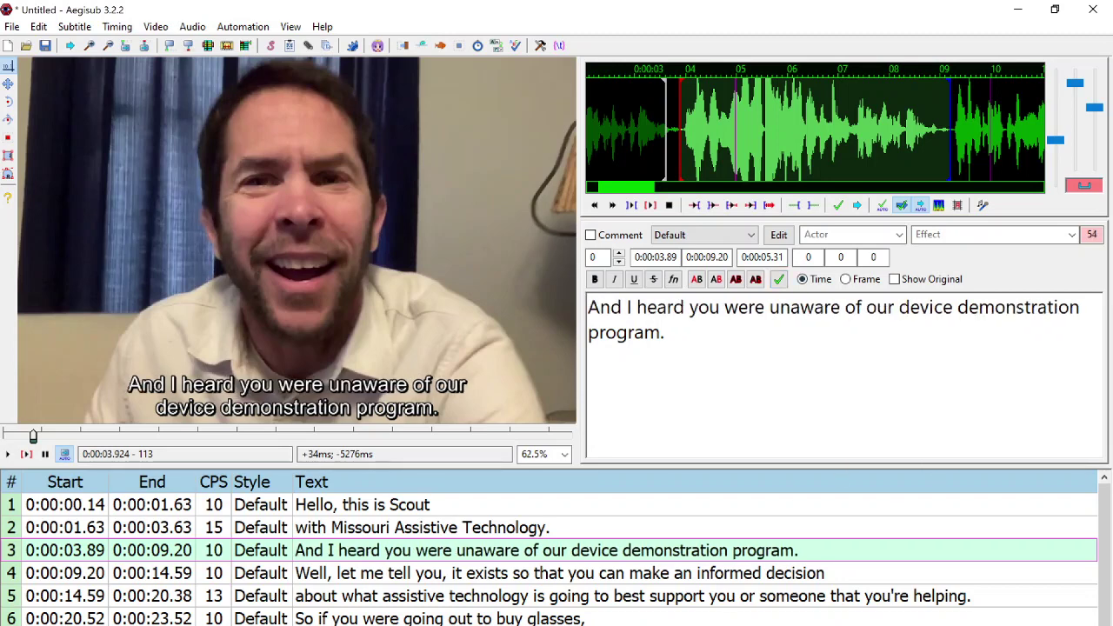
left_click(505, 574)
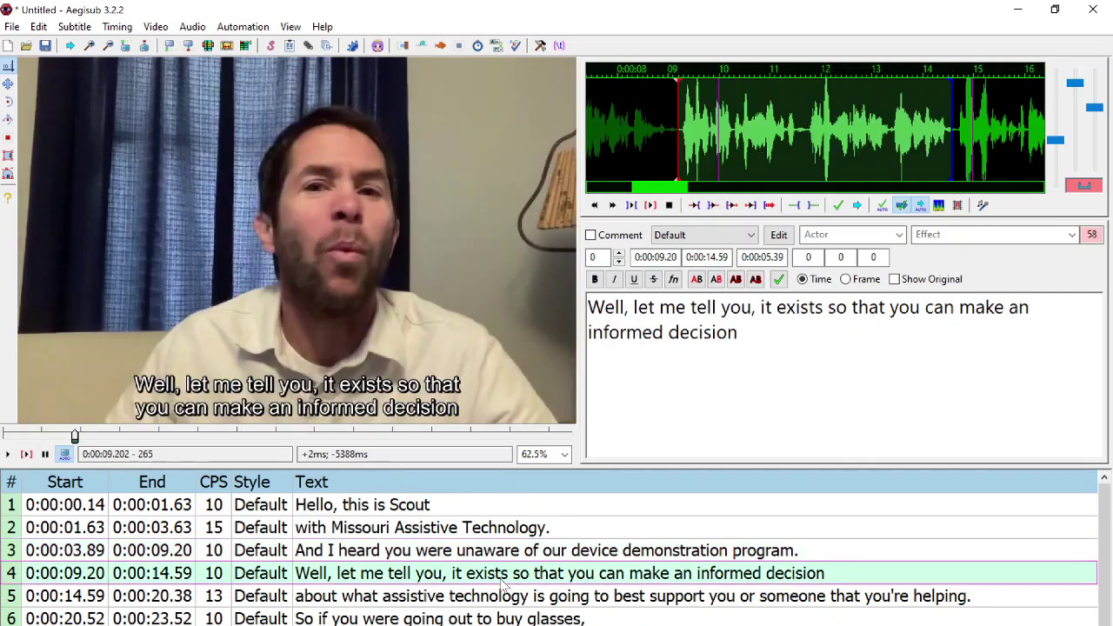
left_click(505, 598)
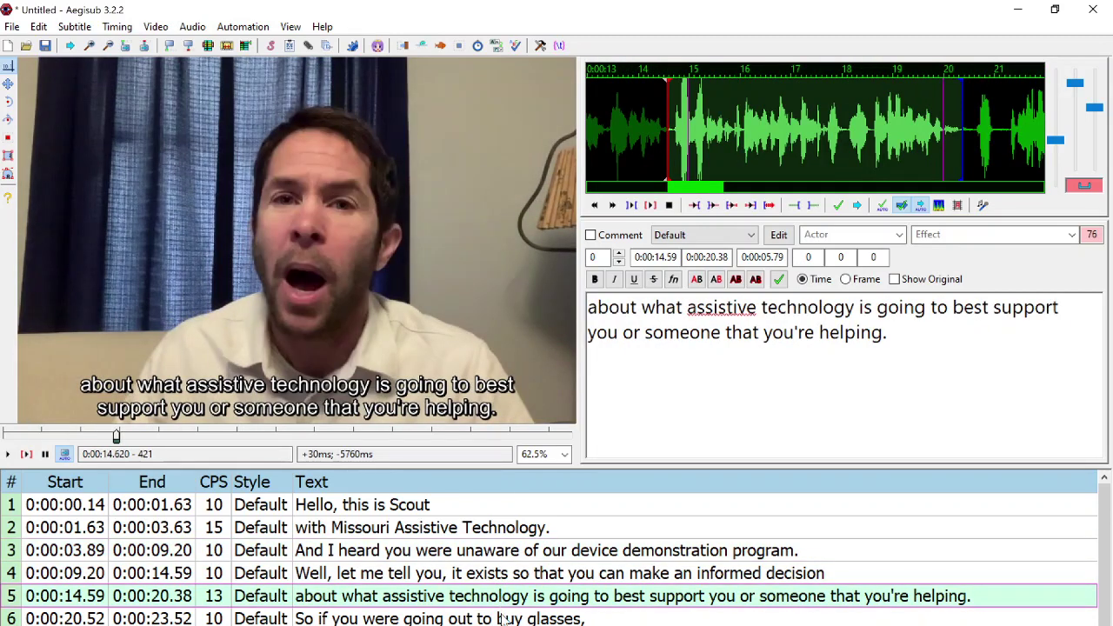
left_click(501, 619)
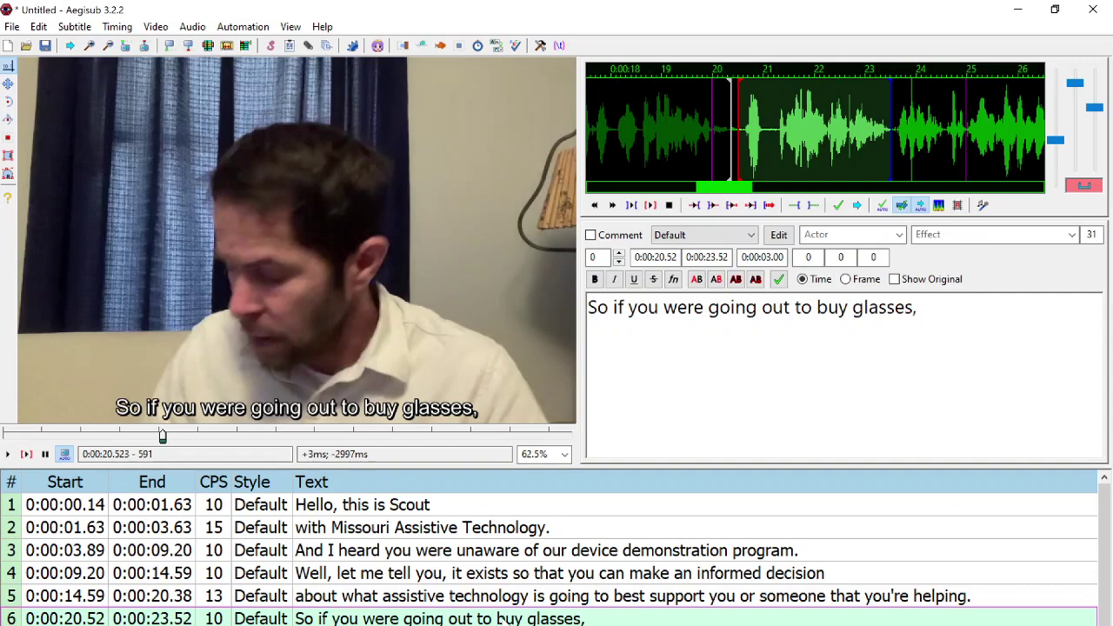
Step: Save the subtitles as "Demonstration" in the MOAT folder in Advanced Substation Alpha format
left_click(47, 47)
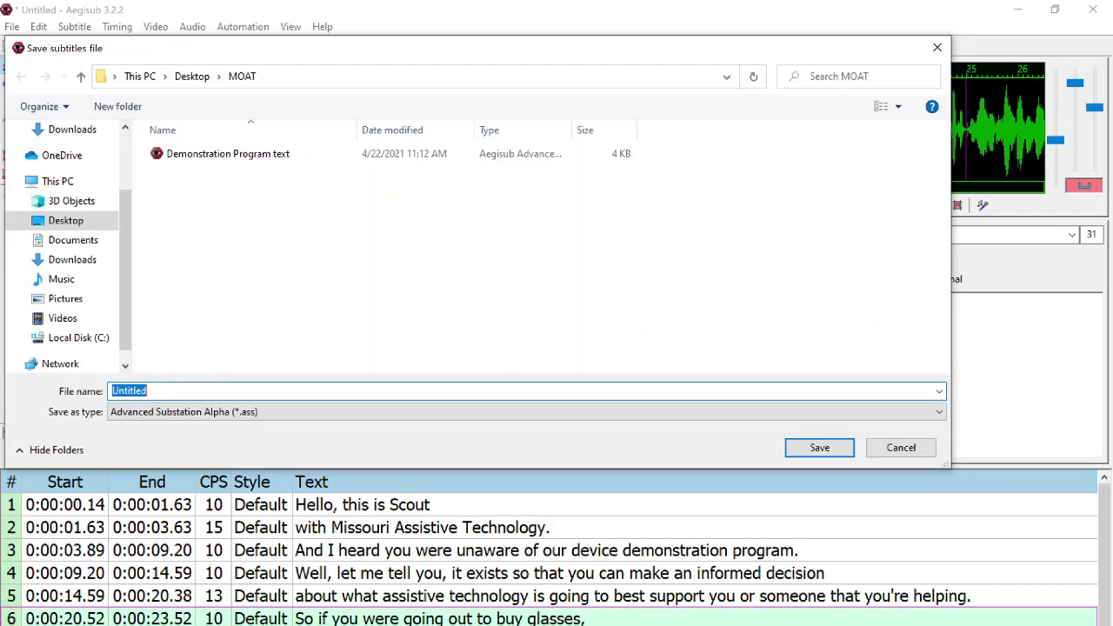
type("Dei")
key("BackSpace")
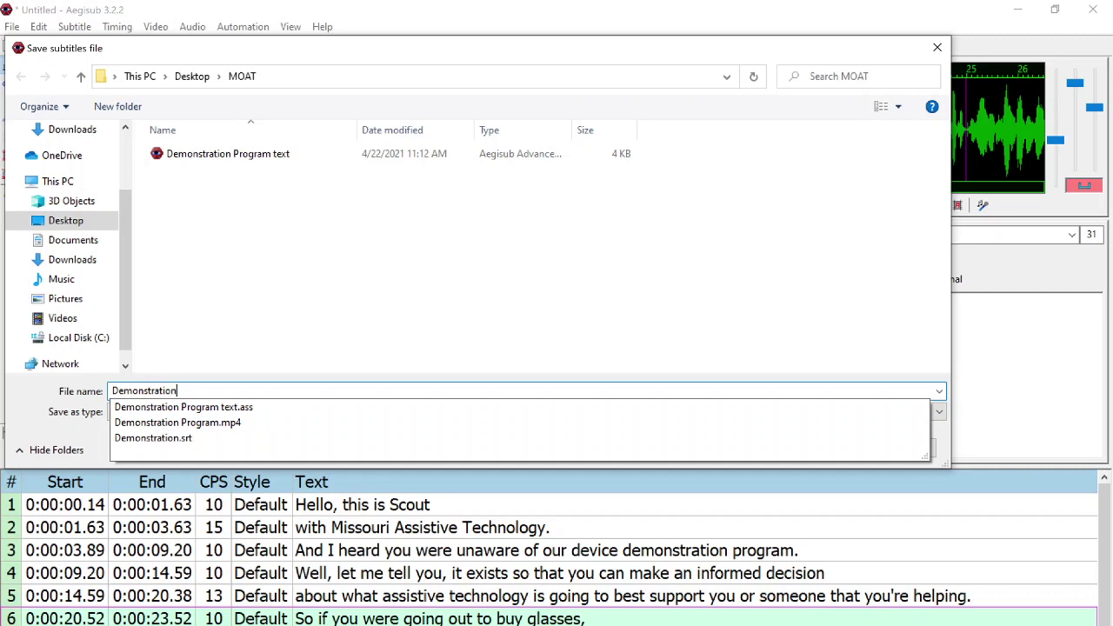
key("Return")
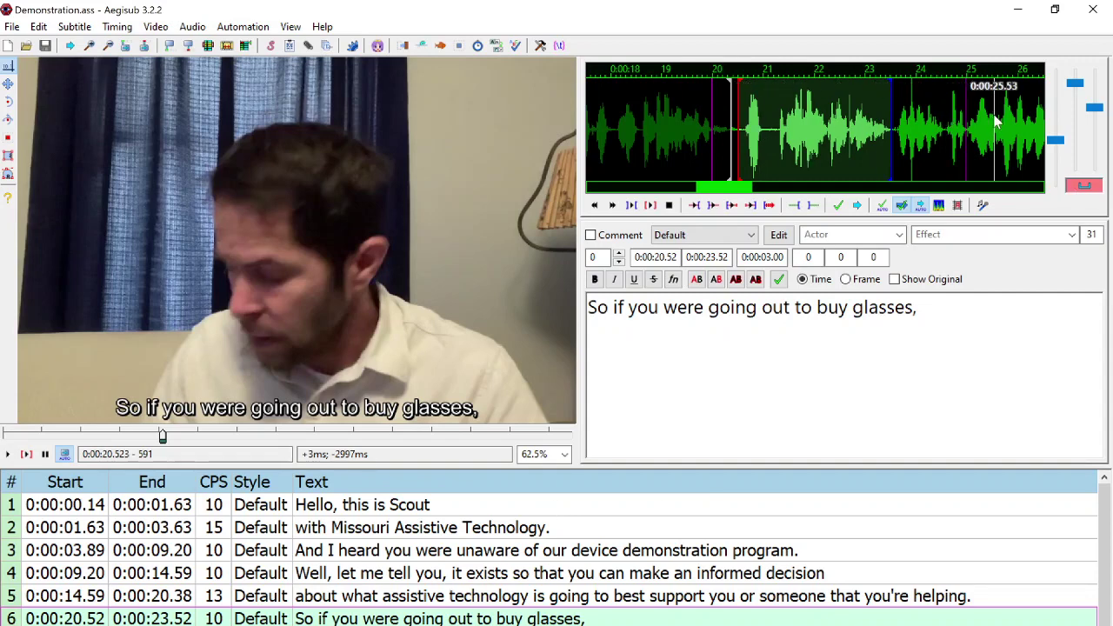
Step: Look at the end of the audio waveform and exit Aegisub to return to the MOAT folder
scroll(992, 118, "down", 10)
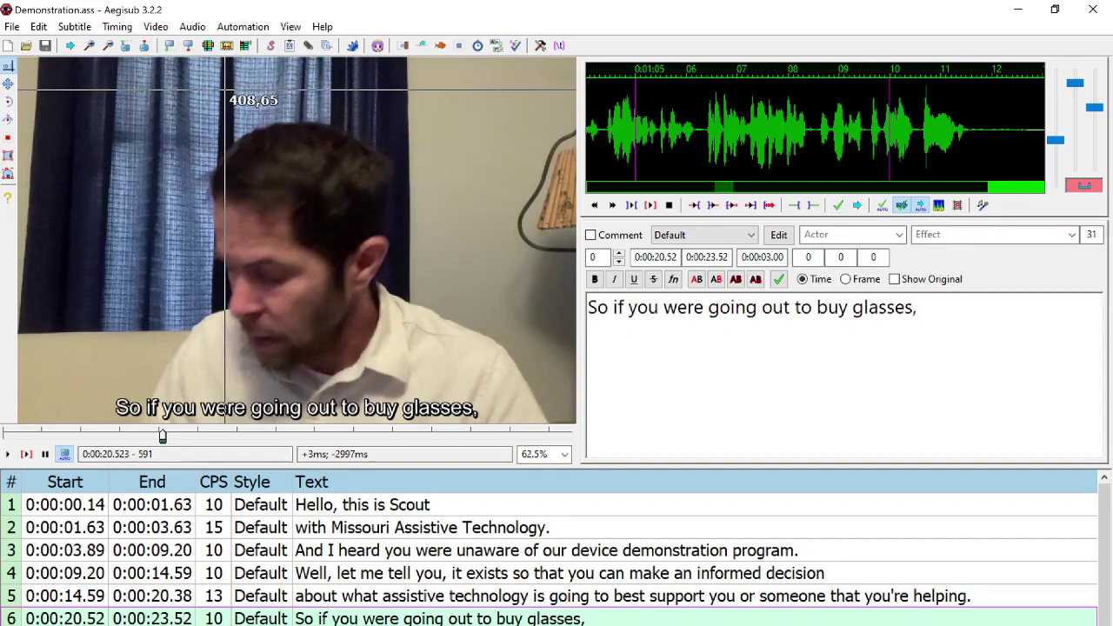
left_click(13, 27)
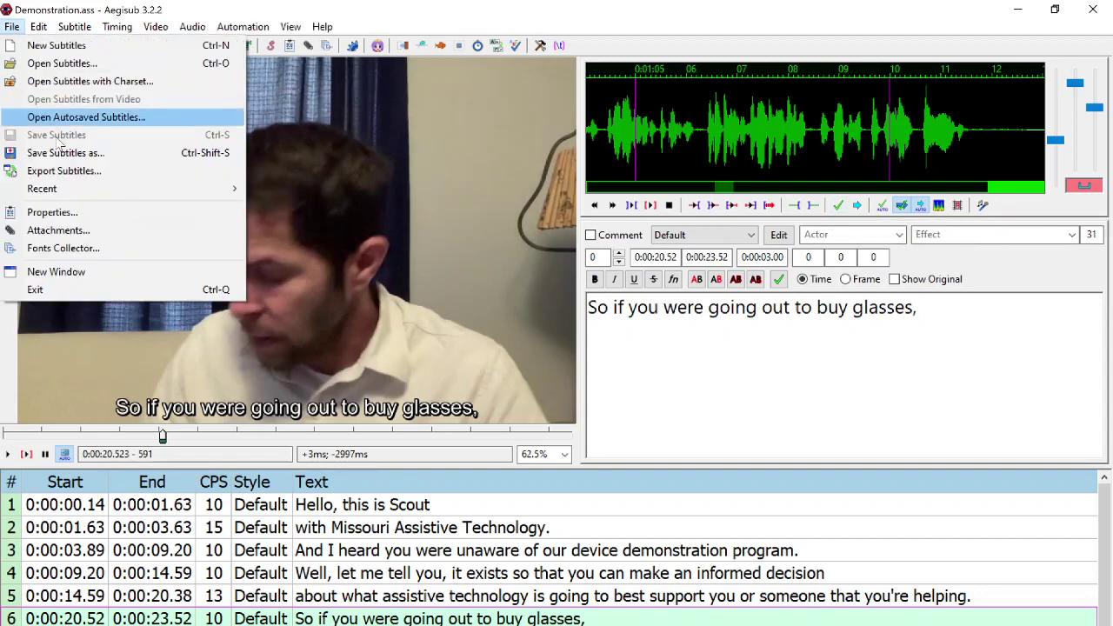
left_click(58, 292)
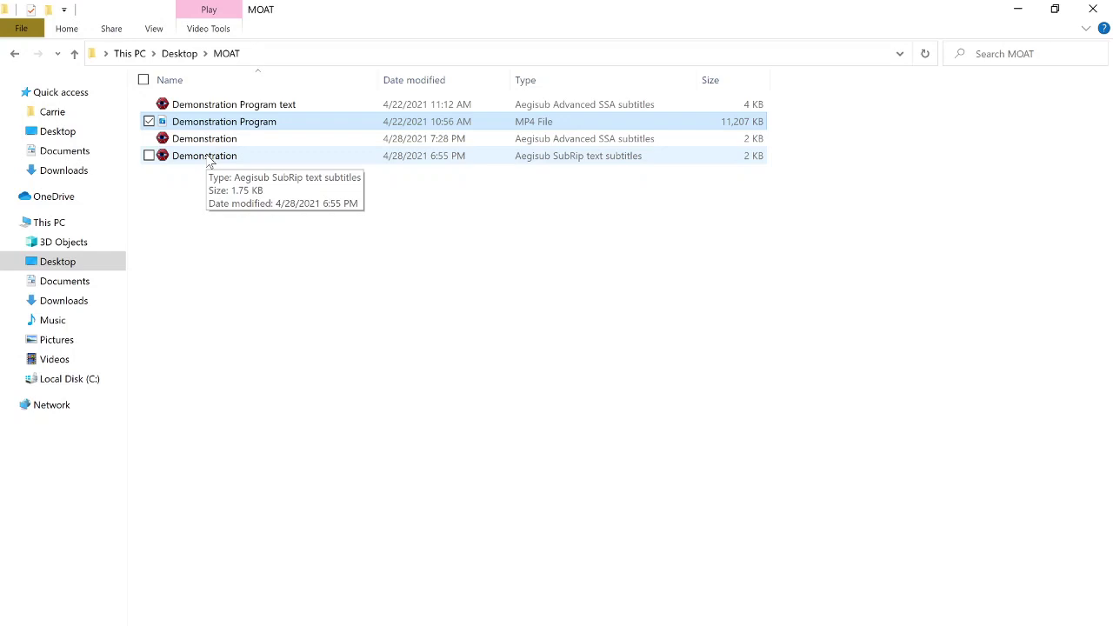
Step: Open the "Demonstration Program text" subtitle file in Aegisub without loading its associated audio and video files
left_click(206, 105)
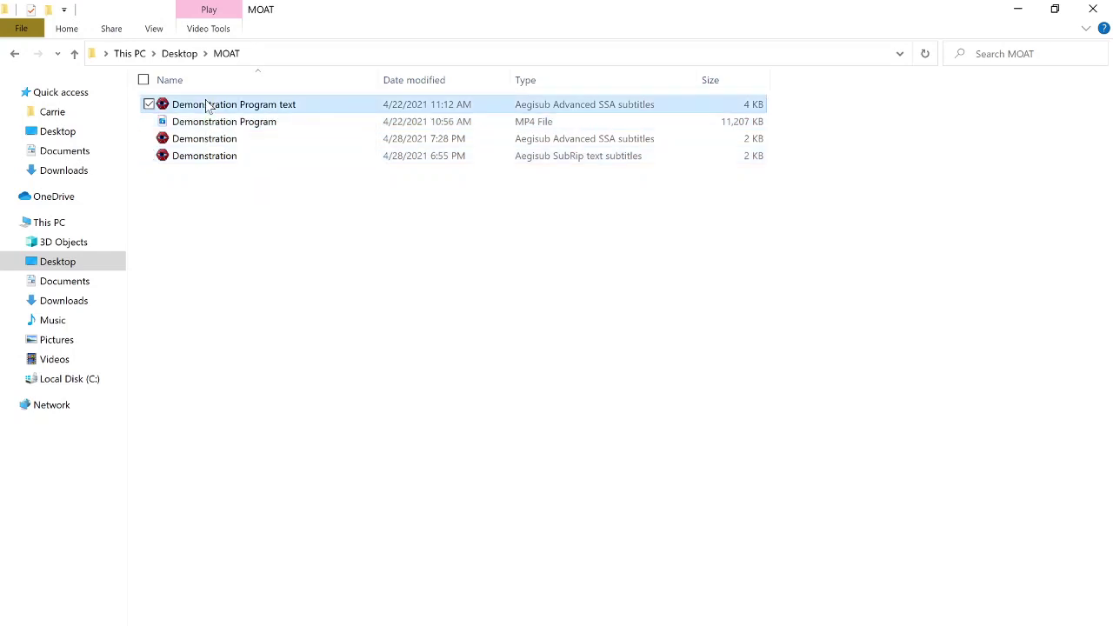
right_click(206, 106)
mouse_move(116, 219)
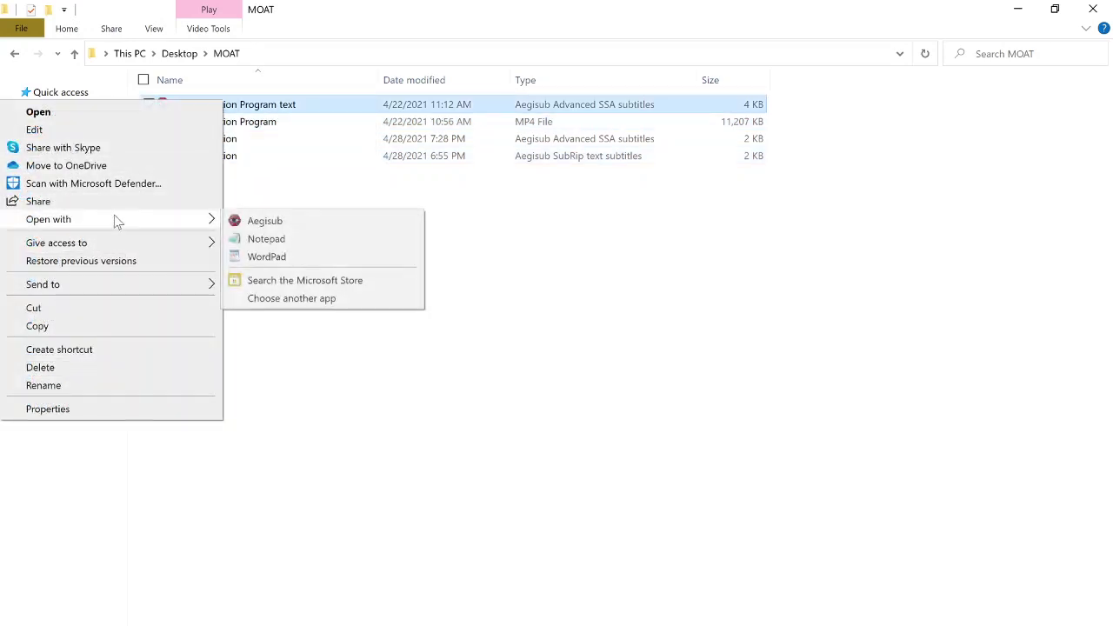
left_click(261, 232)
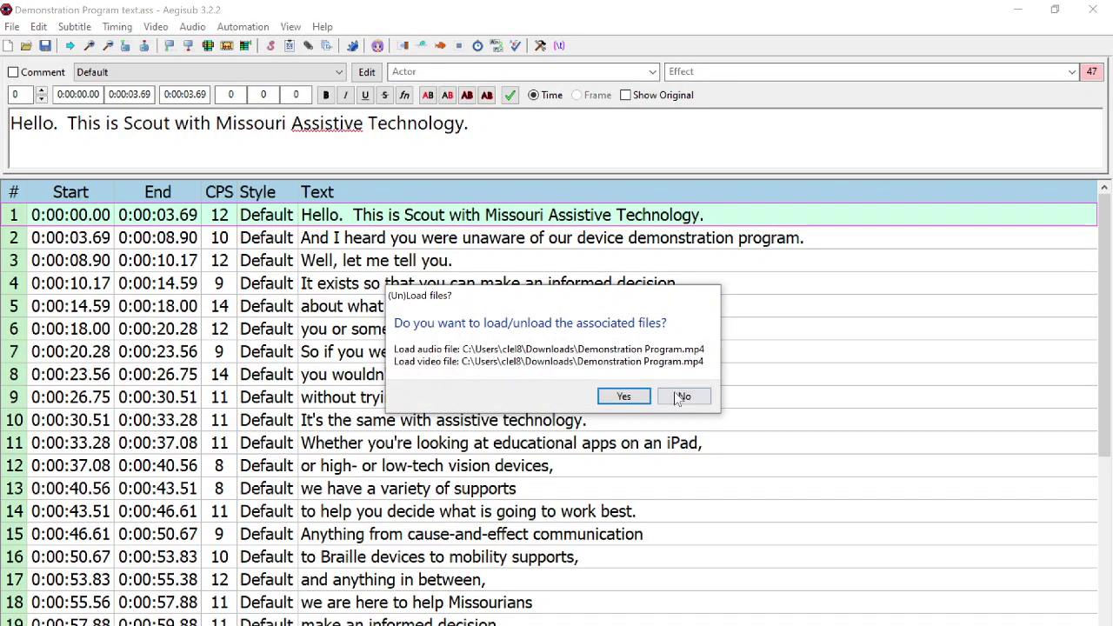
left_click(681, 397)
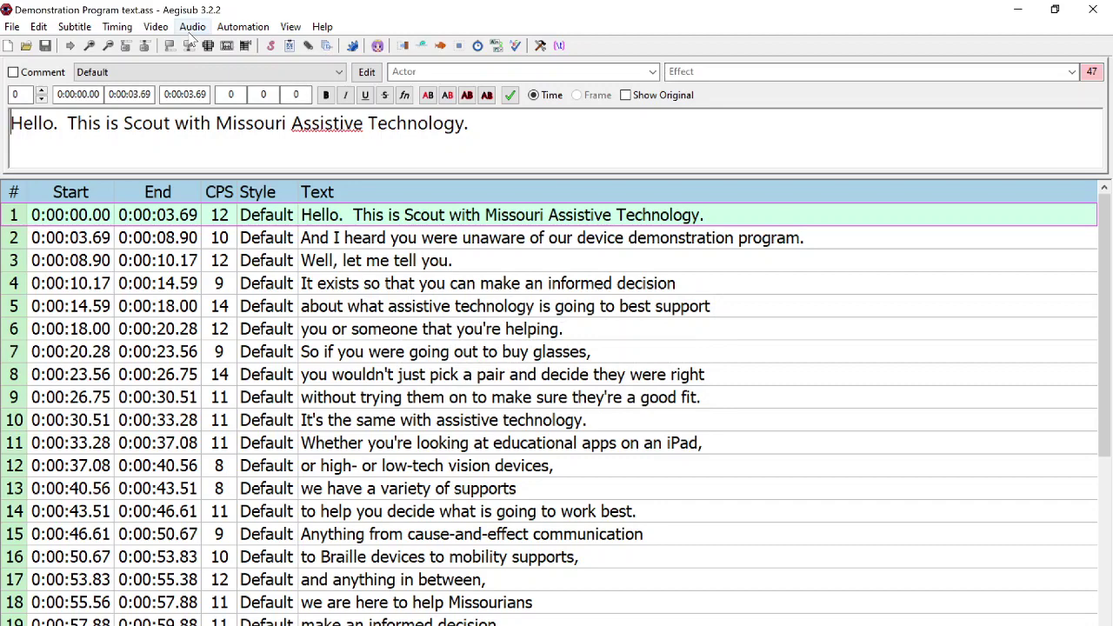
Step: Load the "Demonstration Program" video from the MOAT folder alongside the subtitles
left_click(159, 28)
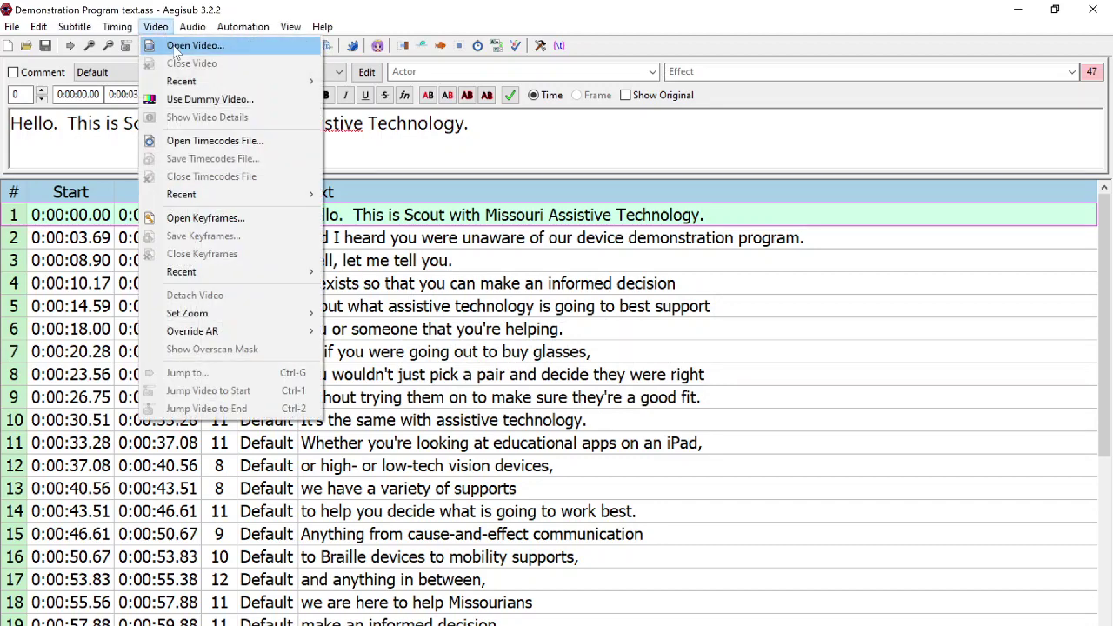
left_click(178, 46)
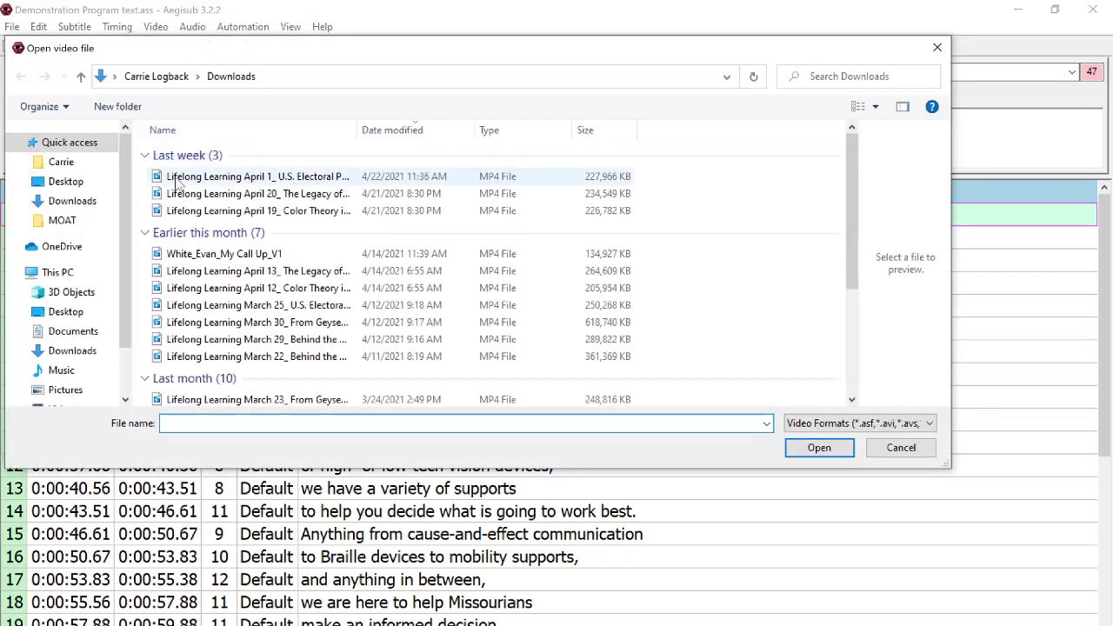
left_click(57, 222)
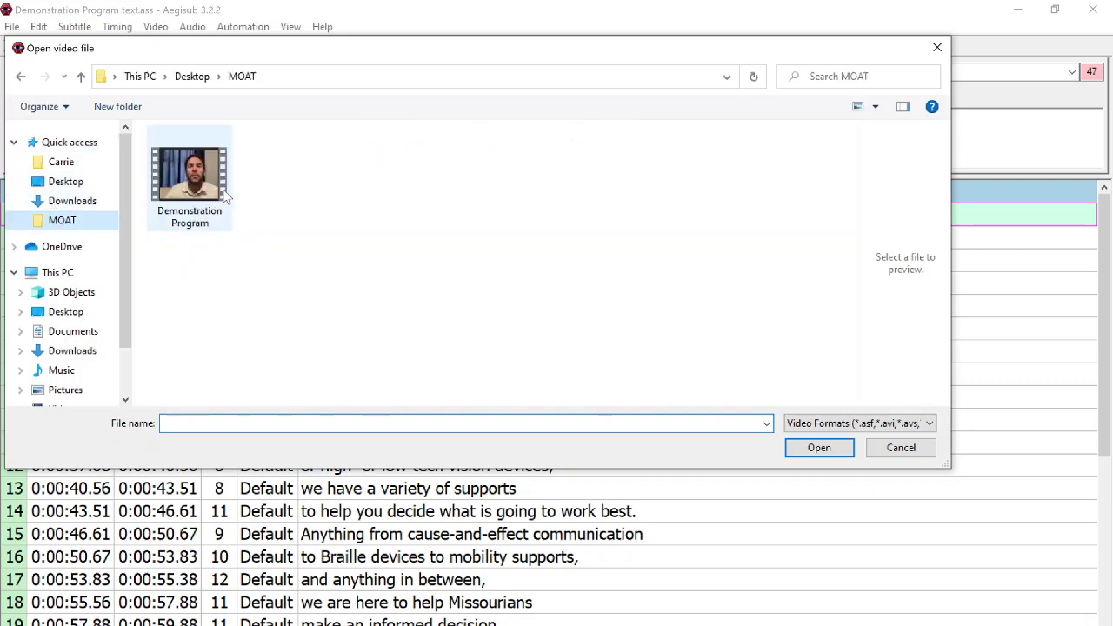
left_click(184, 187)
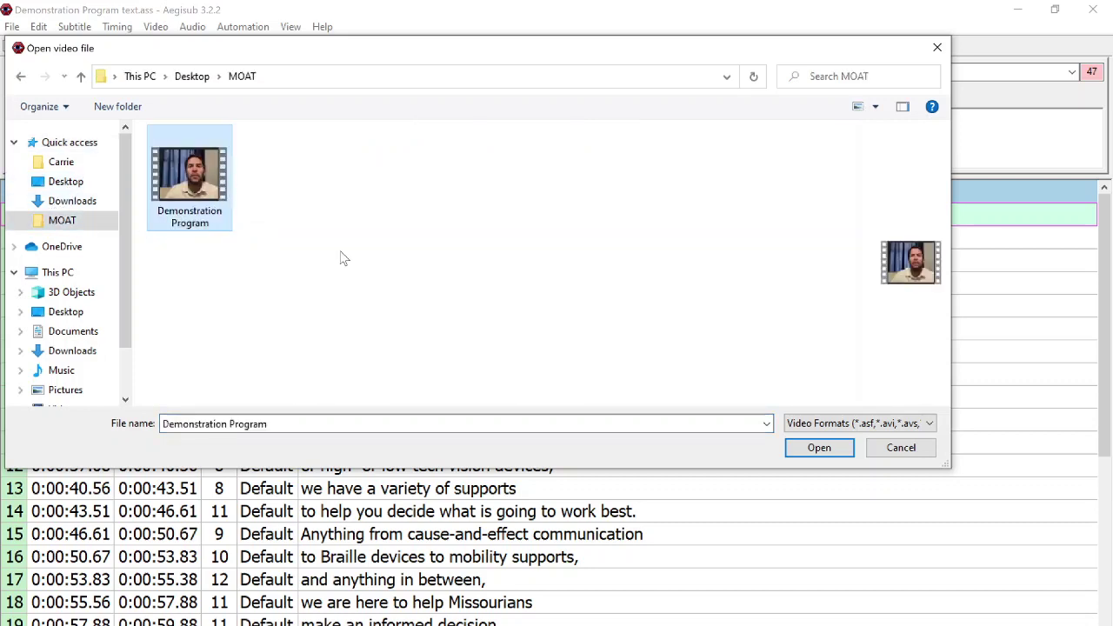
left_click(819, 447)
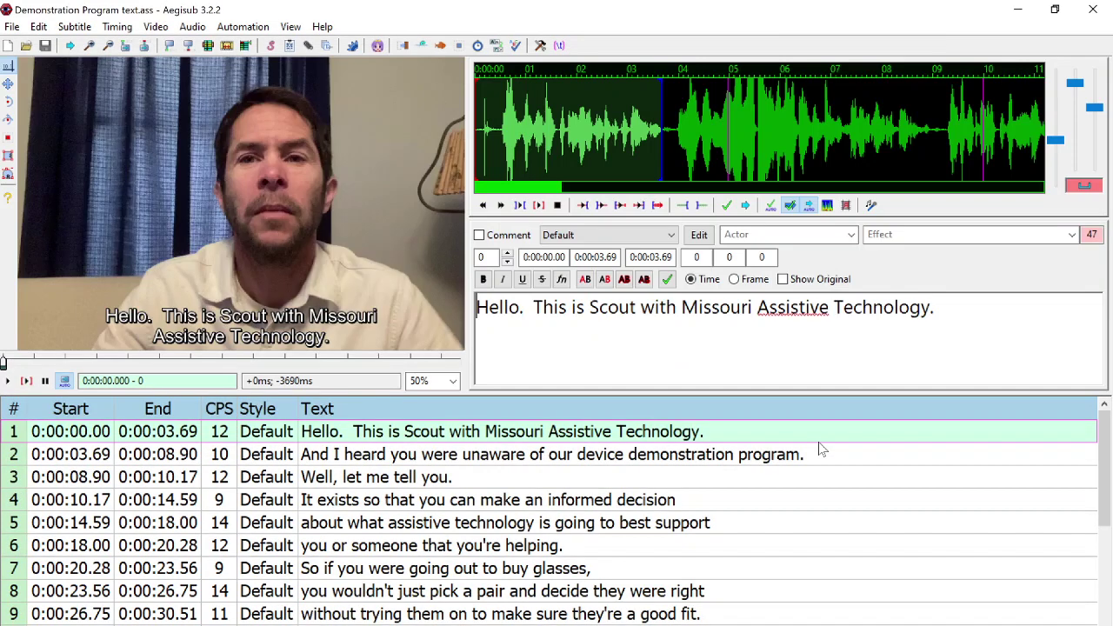
Step: Play the video from the start to view its finished captions and set the video zoom to 87.5%
left_click(89, 46)
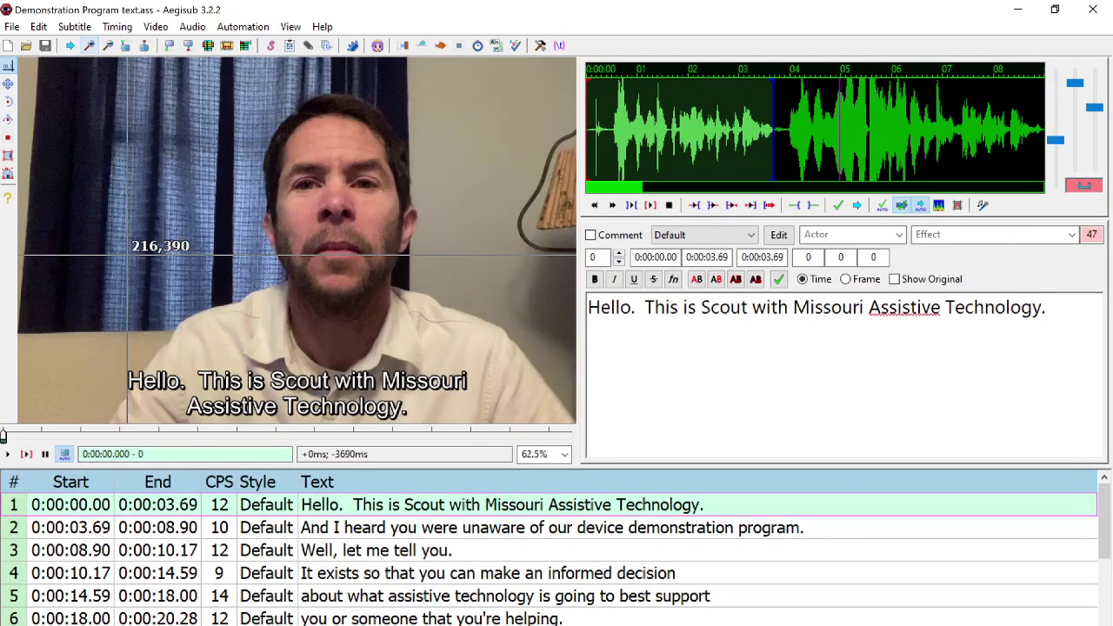
left_click(7, 454)
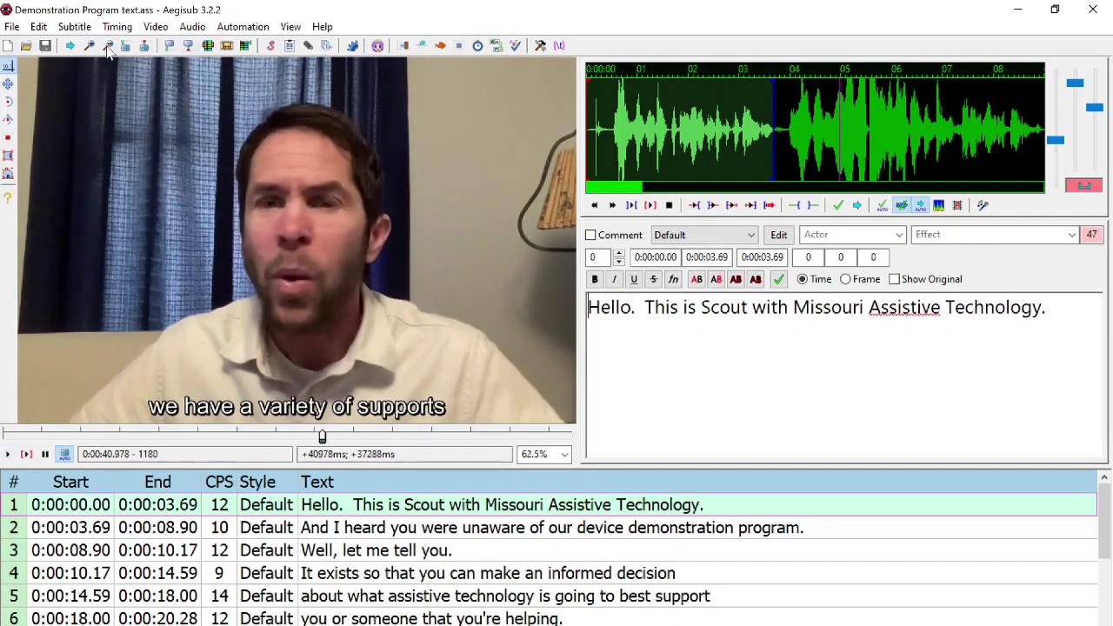
scroll(430, 238, "up", 4)
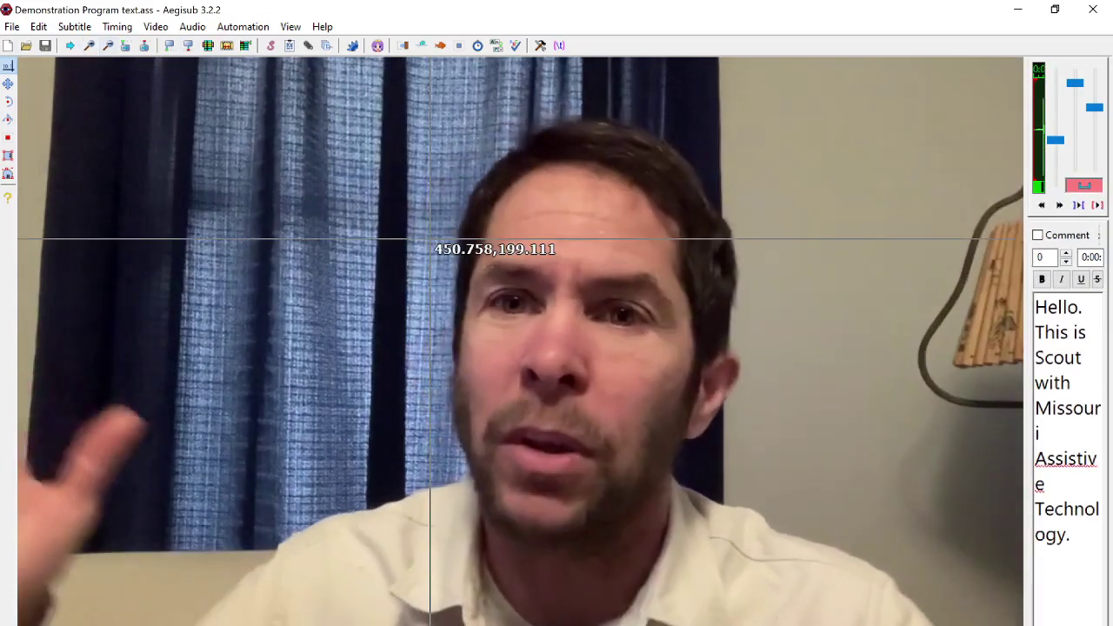
left_click(108, 46)
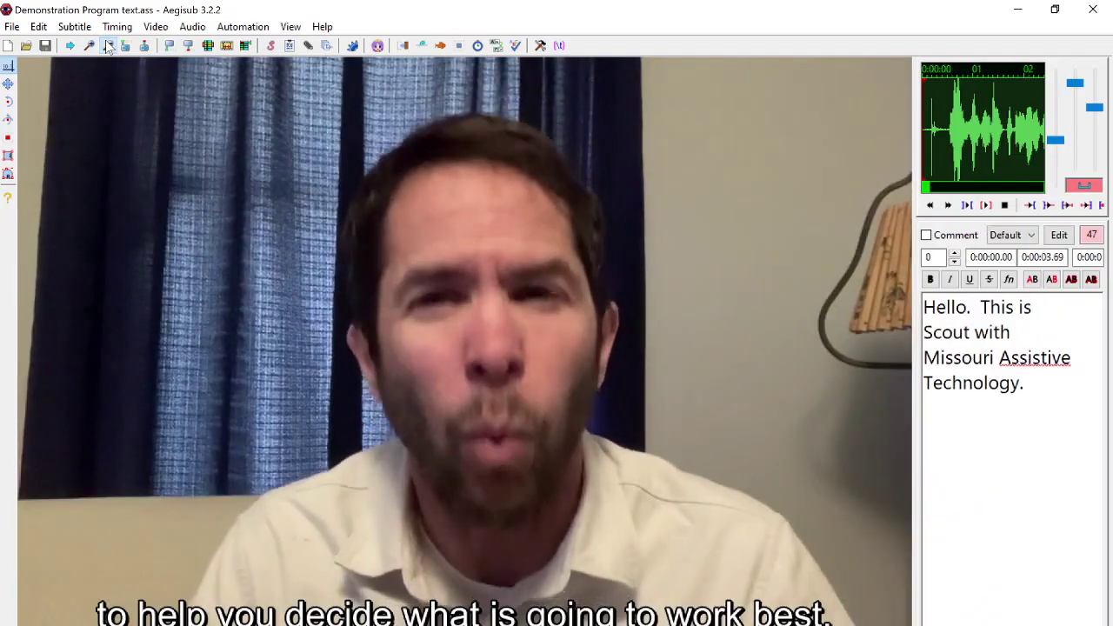
left_click(108, 46)
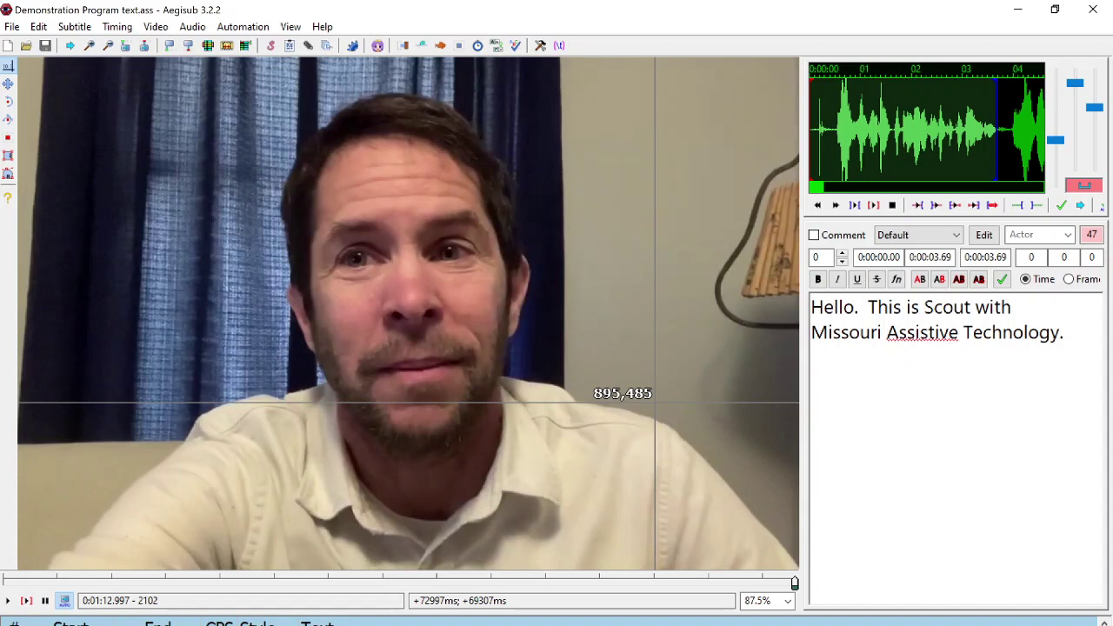
Step: Reduce the video zoom to 62.5% and export the captions to the MOAT folder as a SubRip (.srt) file named Demo Subrip
left_click(109, 52)
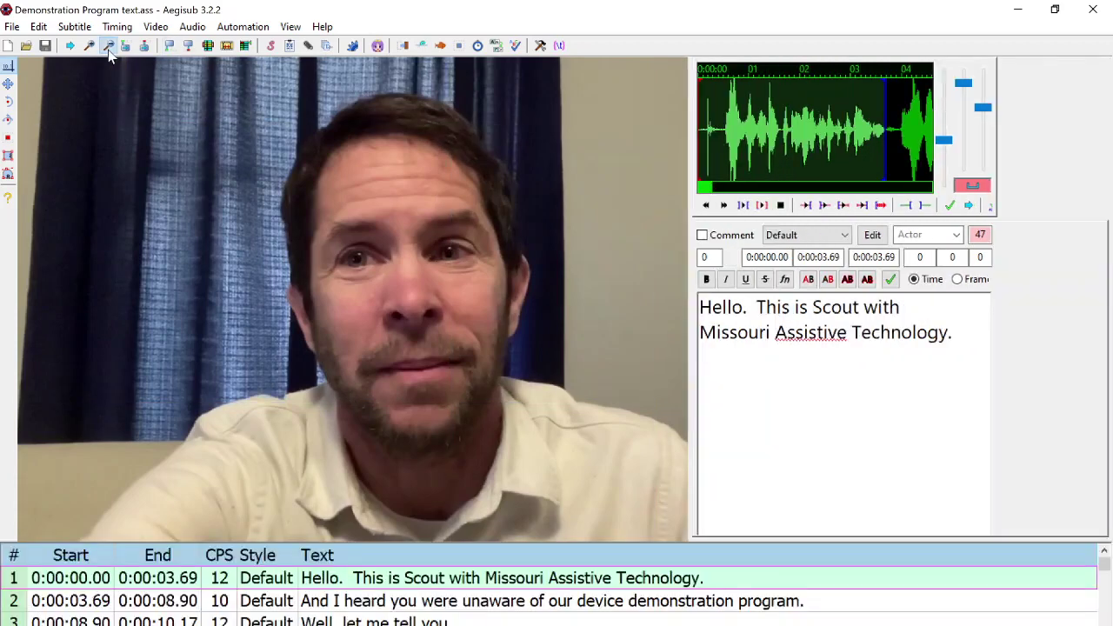
left_click(109, 51)
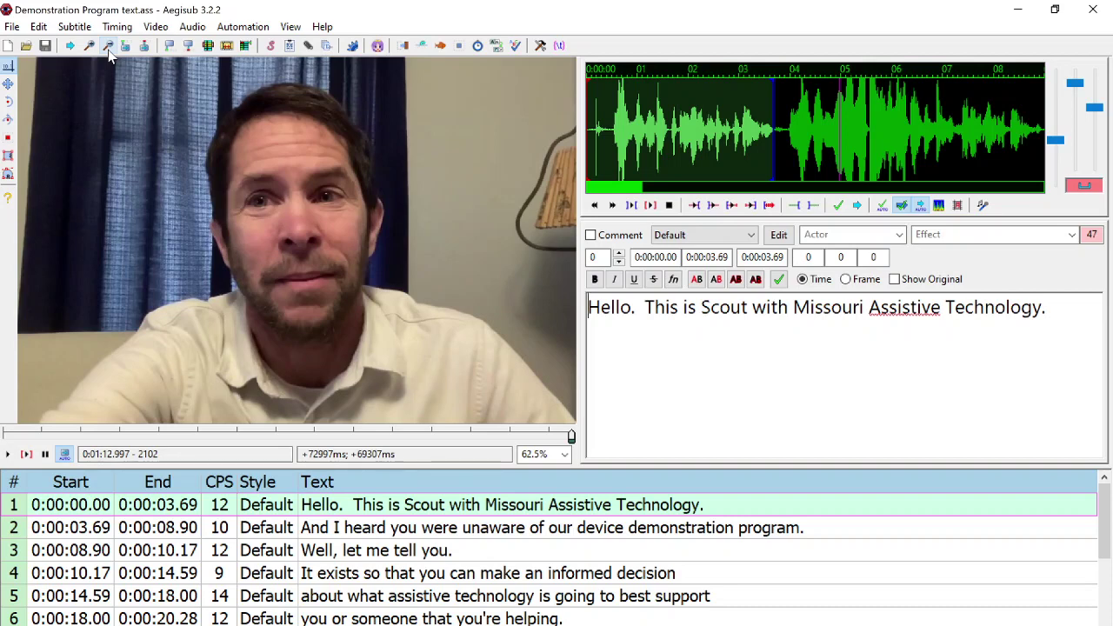
left_click(13, 27)
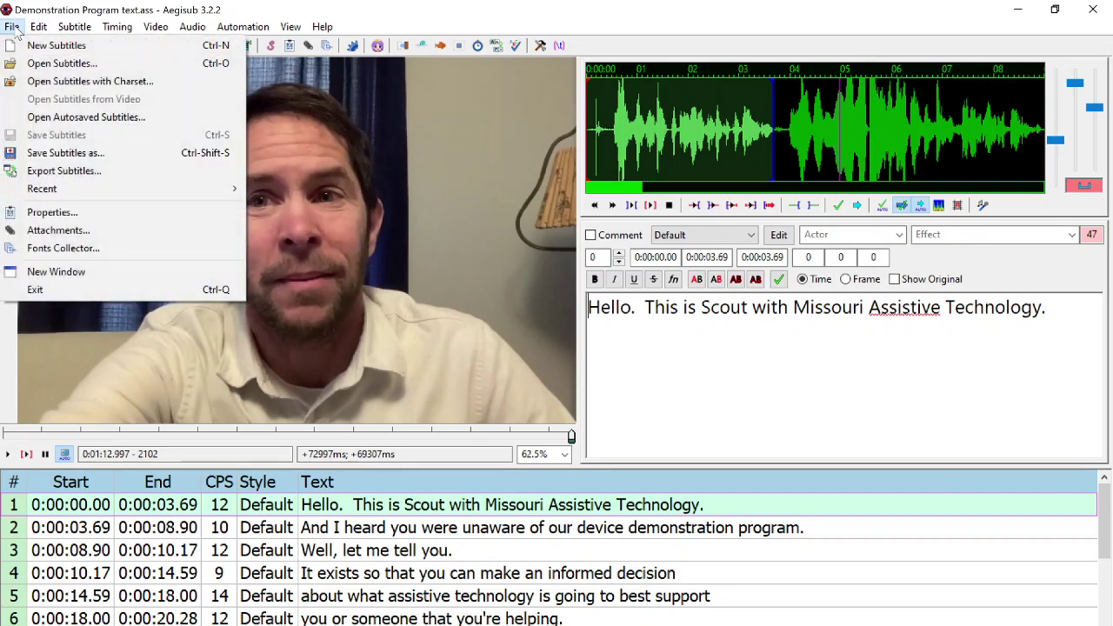
left_click(48, 172)
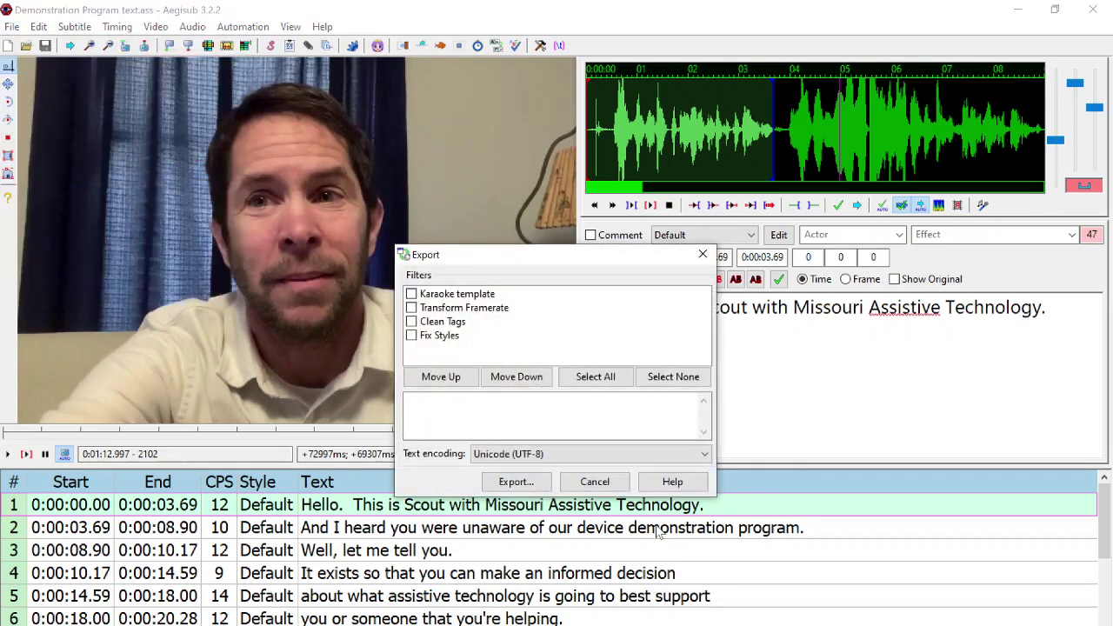
left_click(532, 486)
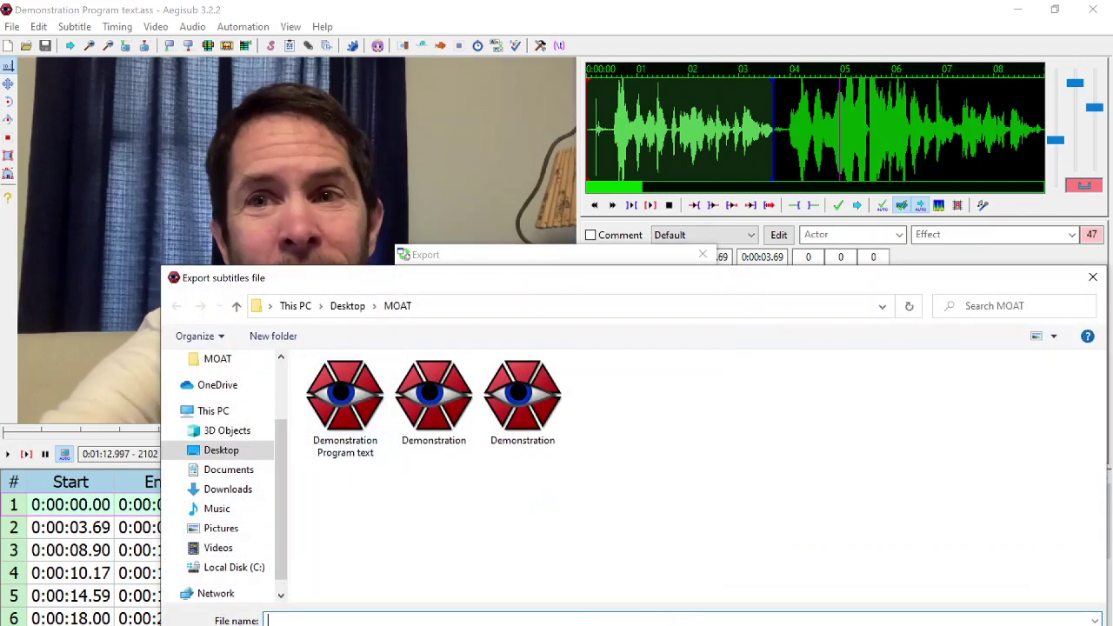
left_click(435, 625)
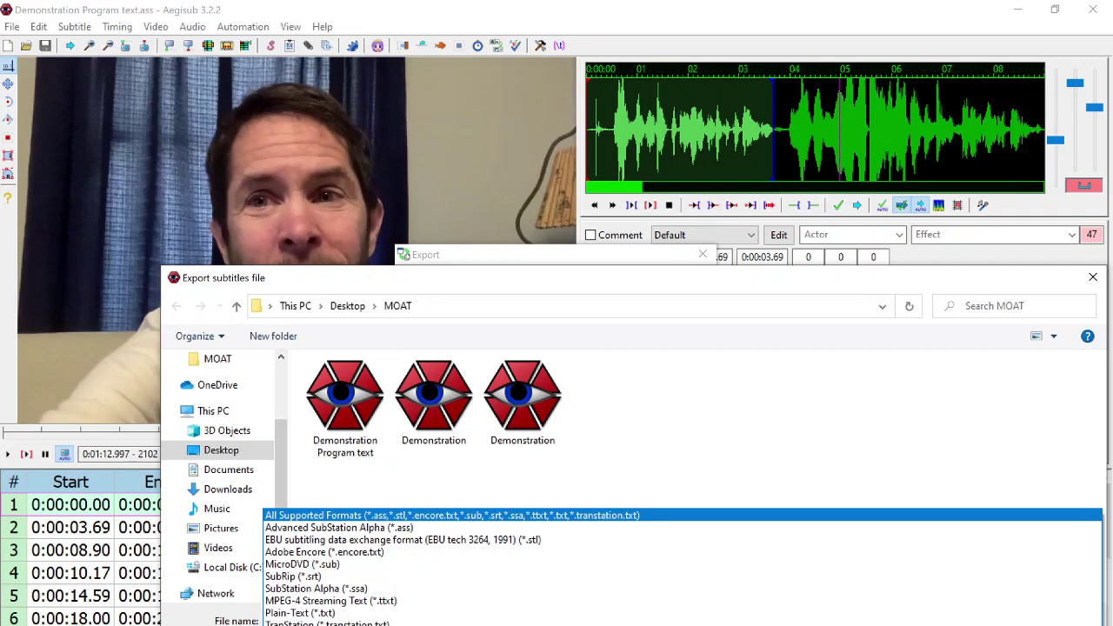
left_click(327, 579)
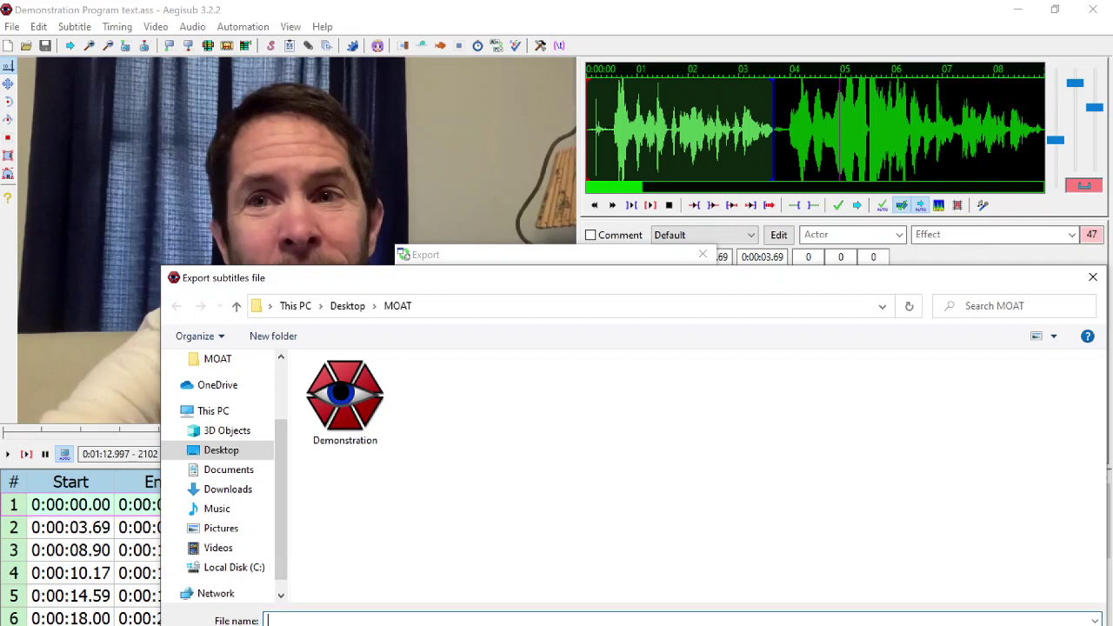
type("Demo Subrip")
key("Return")
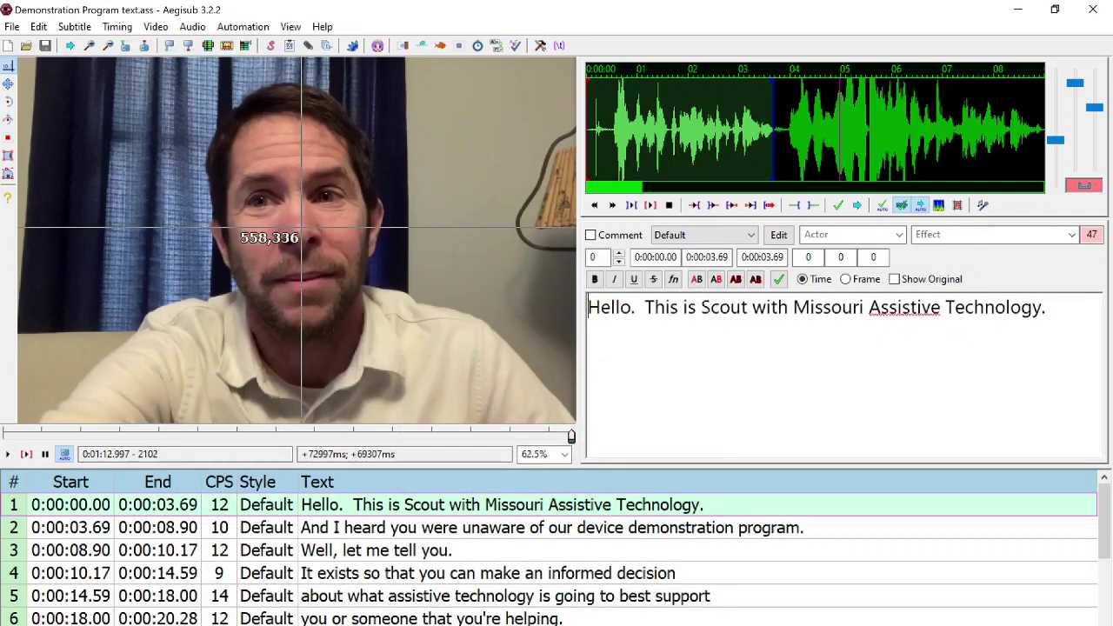
Step: Exit Aegisub and close the MOAT folder window to return to the desktop
left_click(11, 29)
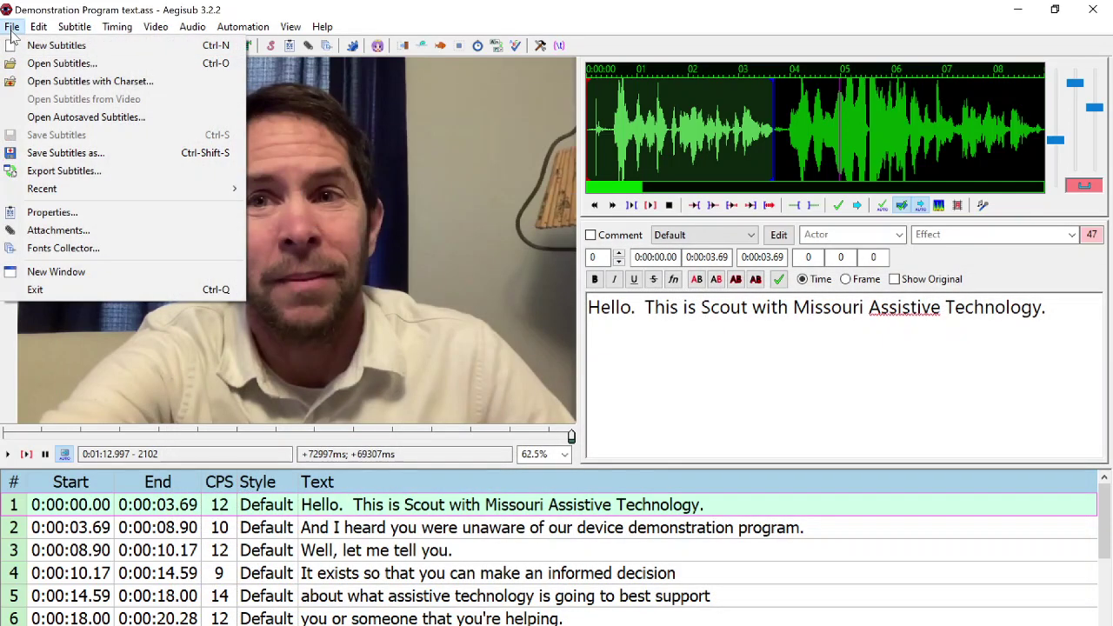
left_click(86, 289)
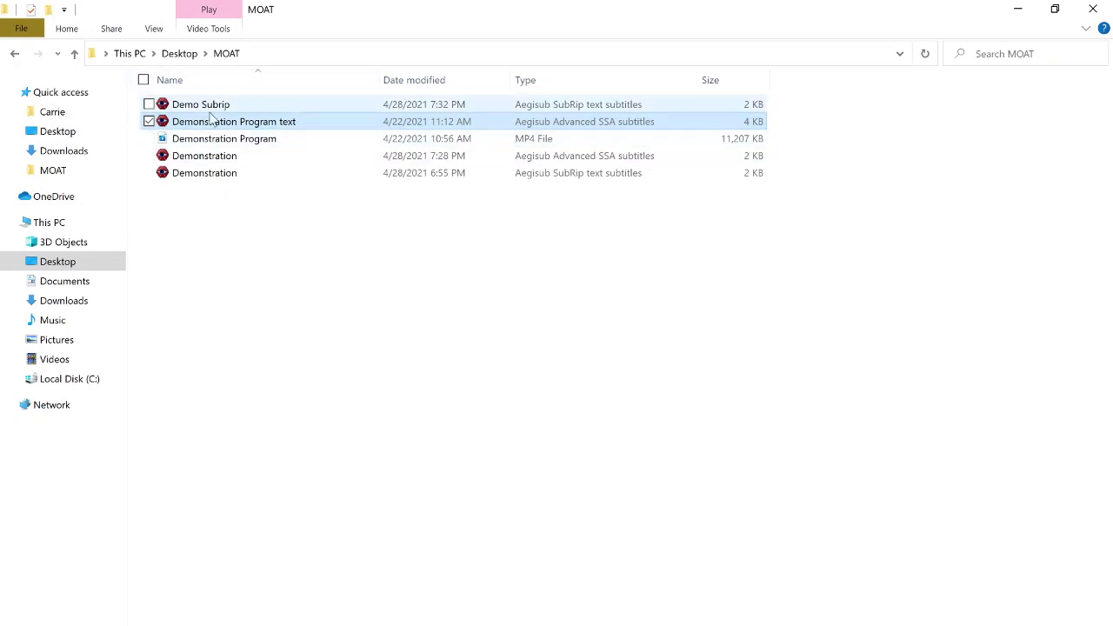
left_click(1095, 10)
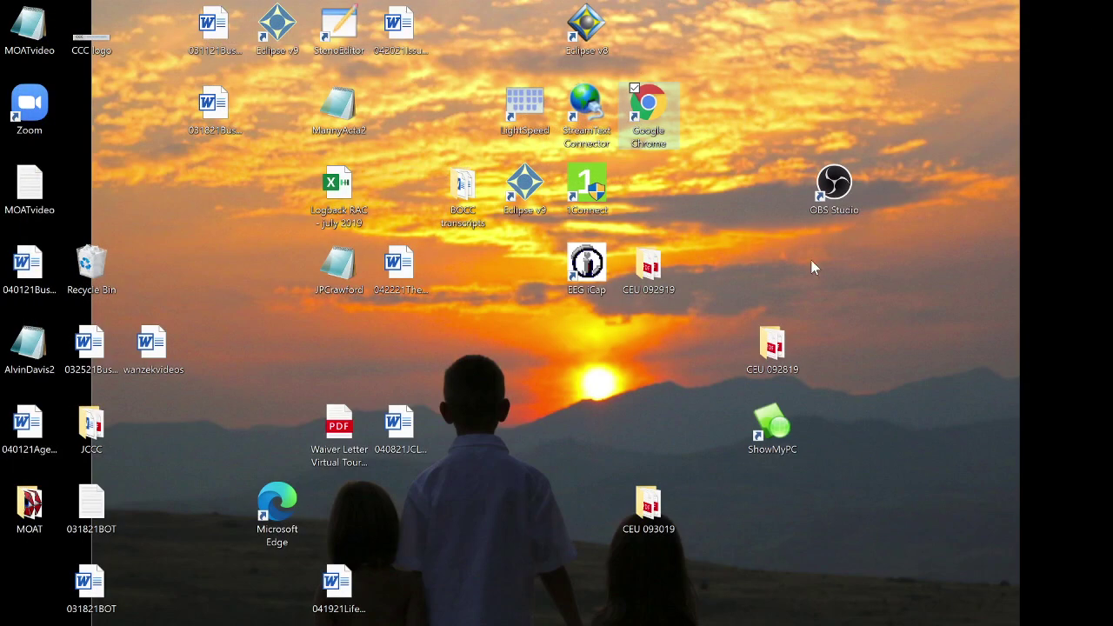